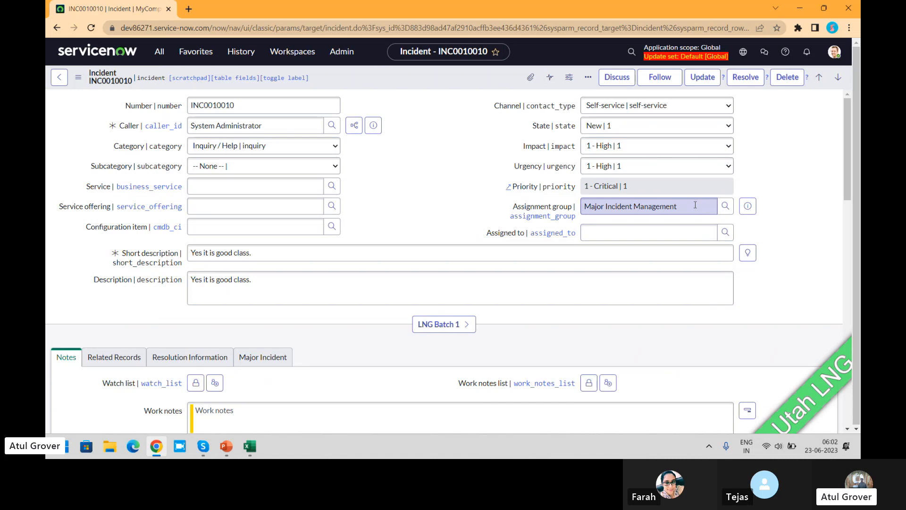
- Show the dictionary info for the incident's Assignment group field and examine its reference qualifier
{"action": "left_click", "coordinate": [695, 205]}
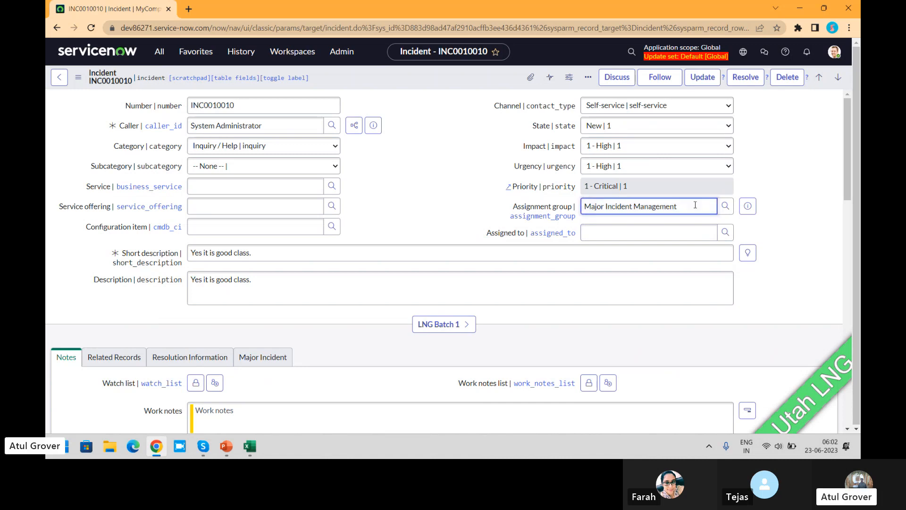
{"action": "left_click", "coordinate": [523, 210]}
{"action": "right_click", "coordinate": [523, 209]}
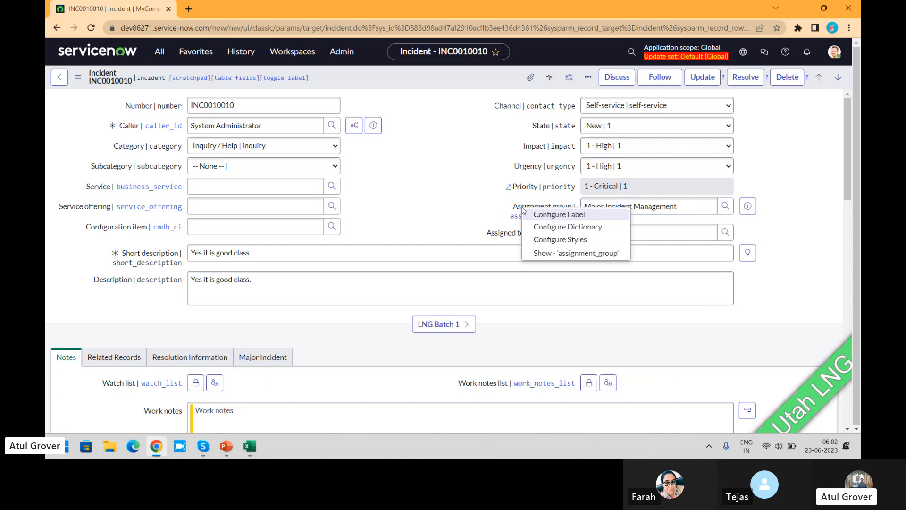
{"action": "left_click", "coordinate": [548, 257]}
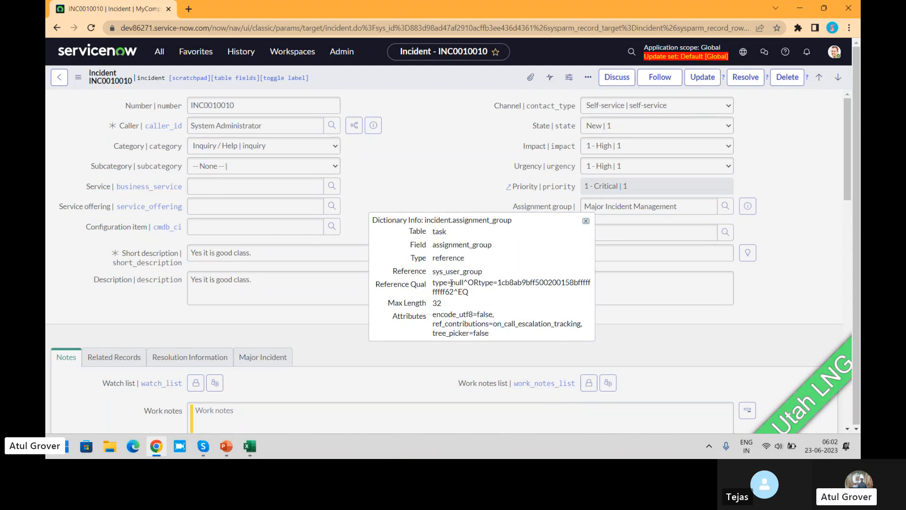
{"action": "left_click_drag", "start_coordinate": [452, 282], "coordinate": [481, 295]}
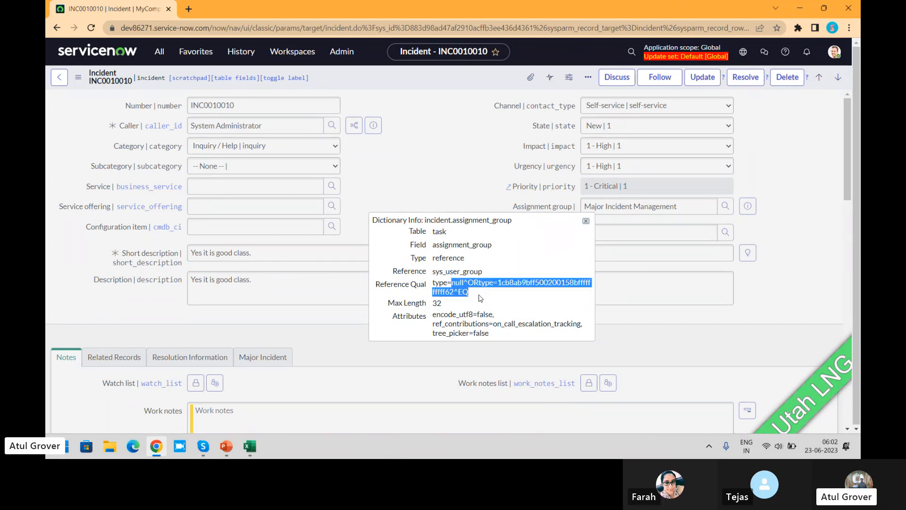
{"action": "left_click", "coordinate": [805, 169]}
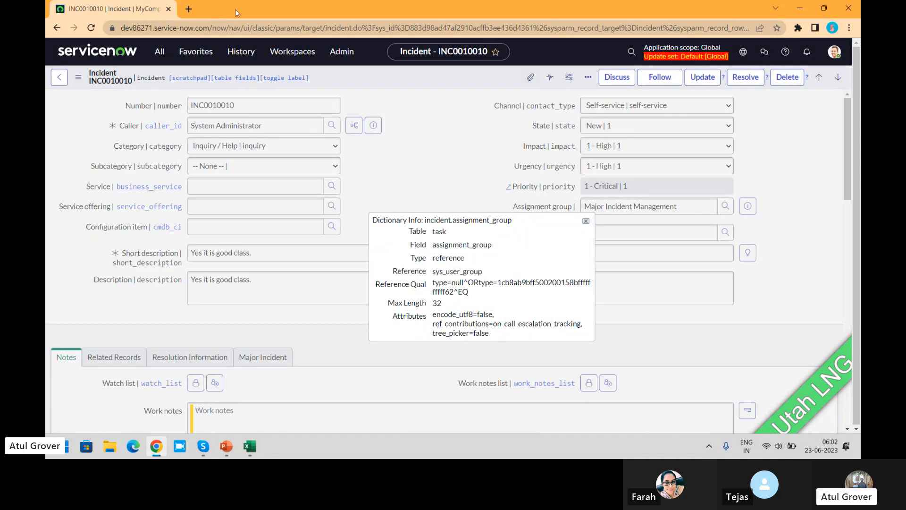
- Find the Groups module by filtering for "user a" and open the Groups list in a separate browser tab
{"action": "left_click", "coordinate": [159, 51]}
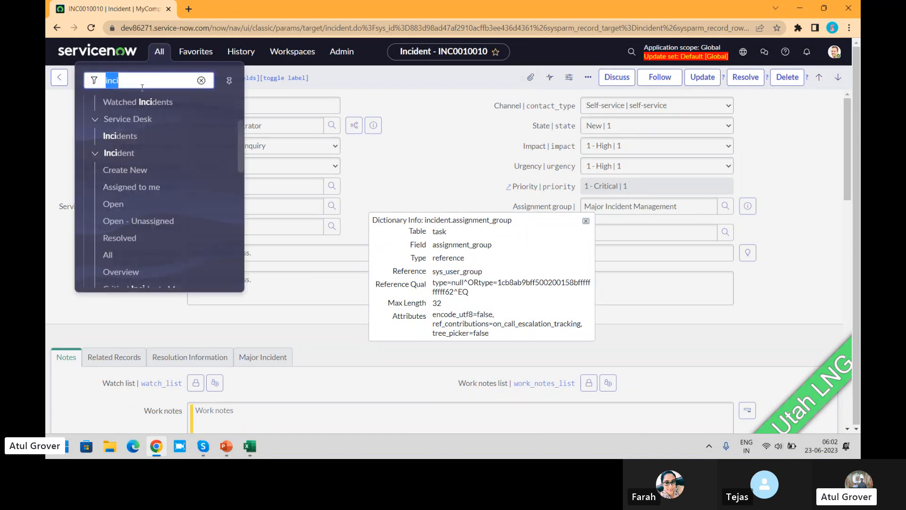
{"action": "type", "text": "user a"}
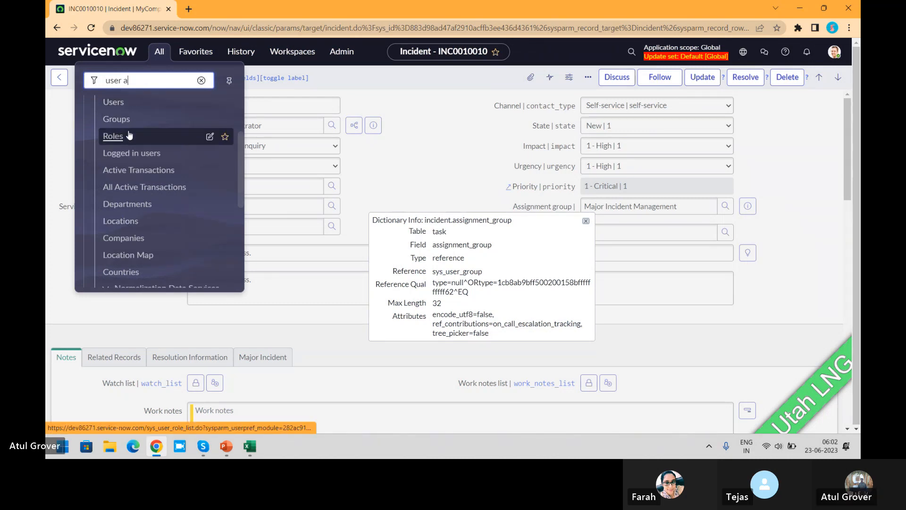
{"action": "middle_click", "coordinate": [117, 120]}
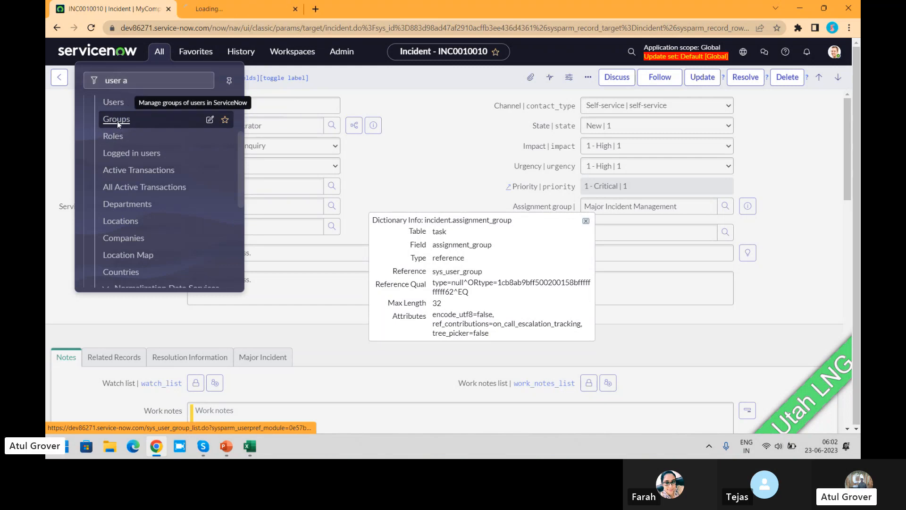
{"action": "left_click", "coordinate": [214, 8]}
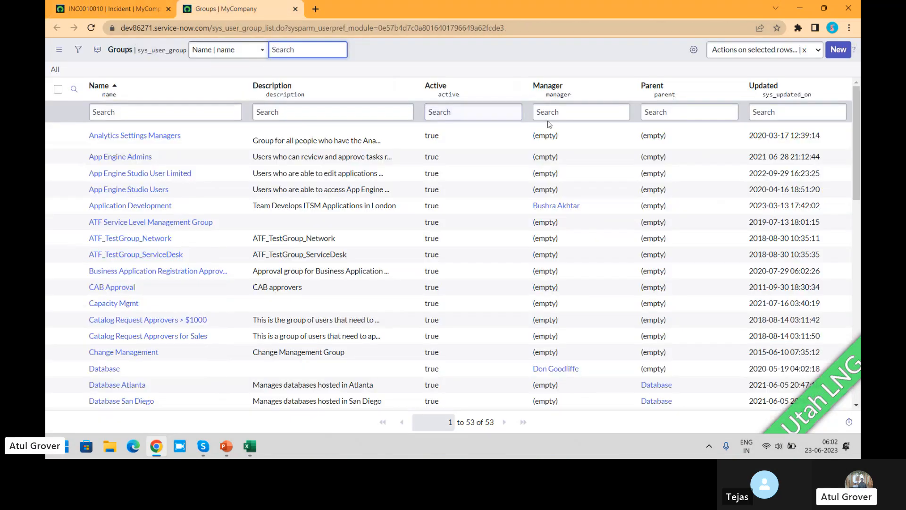
- Add the Type column to the Groups list, placed directly after Description
{"action": "left_click", "coordinate": [694, 50]}
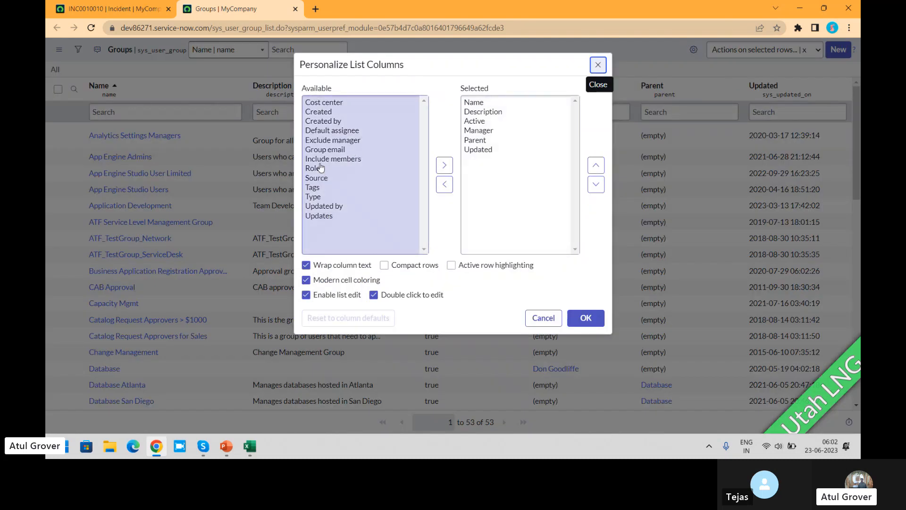
{"action": "left_click", "coordinate": [317, 141]}
{"action": "left_click", "coordinate": [312, 197]}
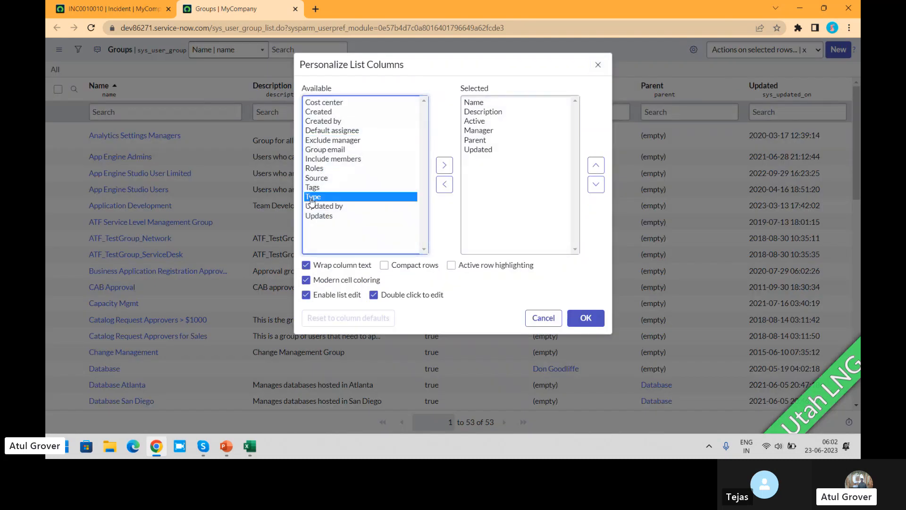
{"action": "left_click", "coordinate": [443, 165]}
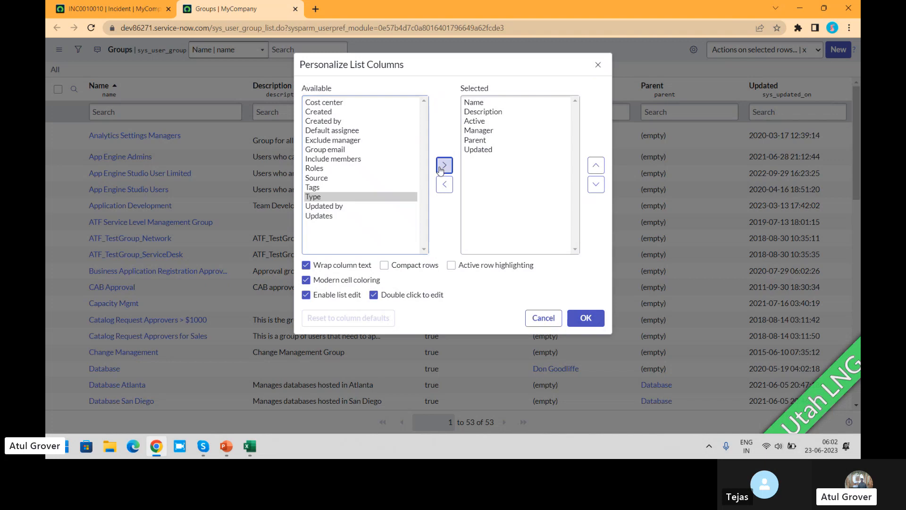
{"action": "left_click", "coordinate": [593, 170]}
{"action": "left_click", "coordinate": [594, 170]}
{"action": "left_click", "coordinate": [593, 170]}
{"action": "left_click", "coordinate": [594, 170]}
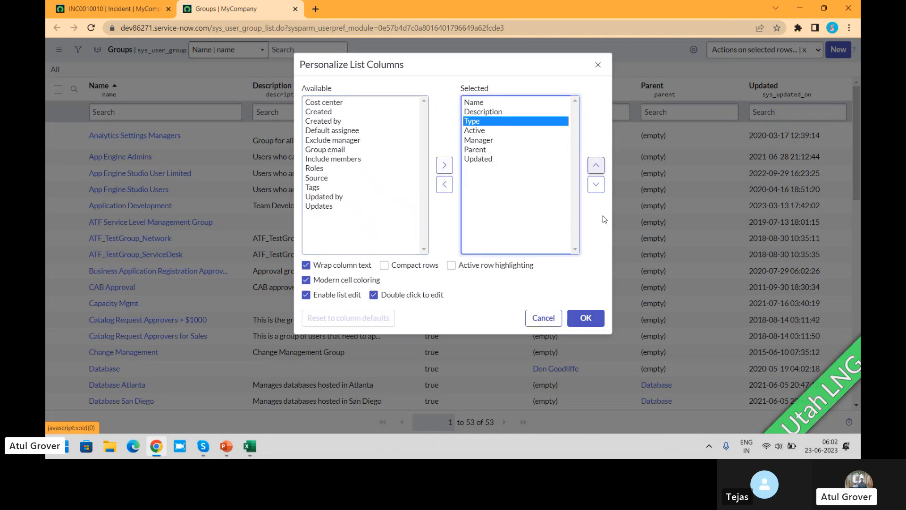
{"action": "left_click", "coordinate": [586, 317]}
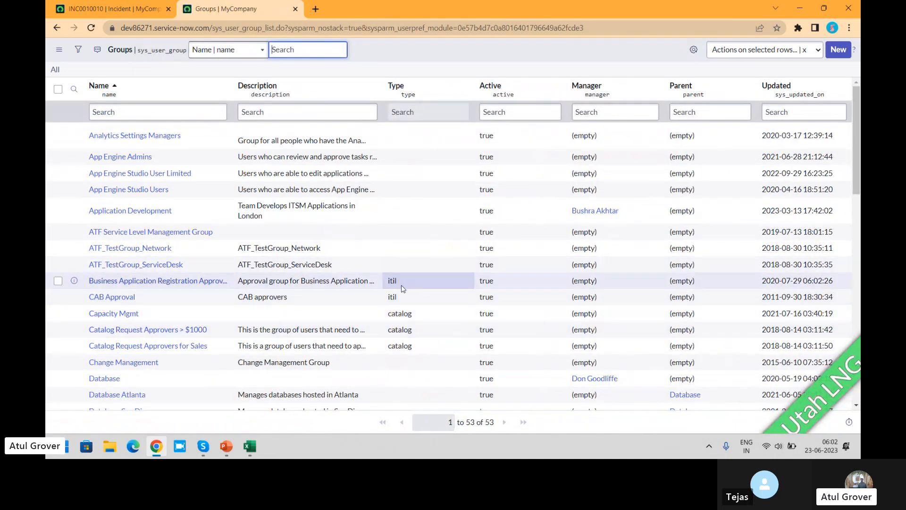
- Try to sort the Groups list by the Type column and look over the group types
{"action": "right_click", "coordinate": [396, 87]}
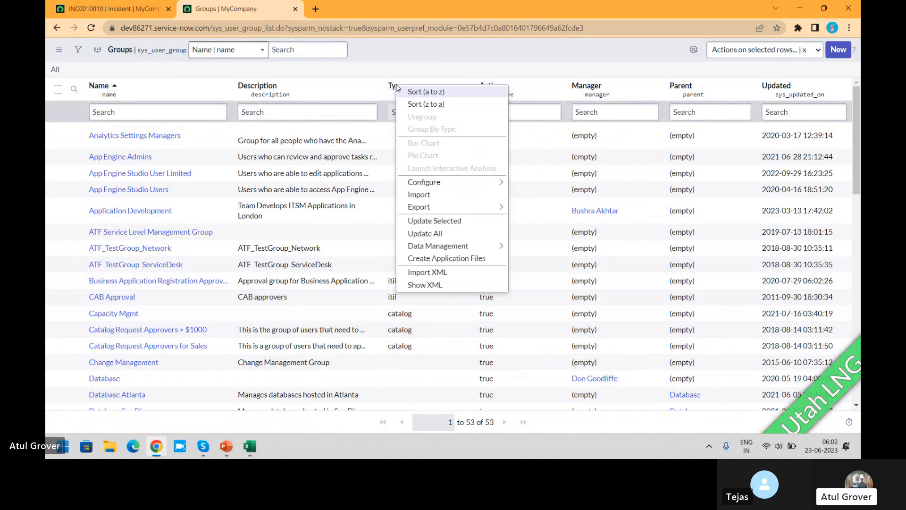
{"action": "key", "text": "Escape"}
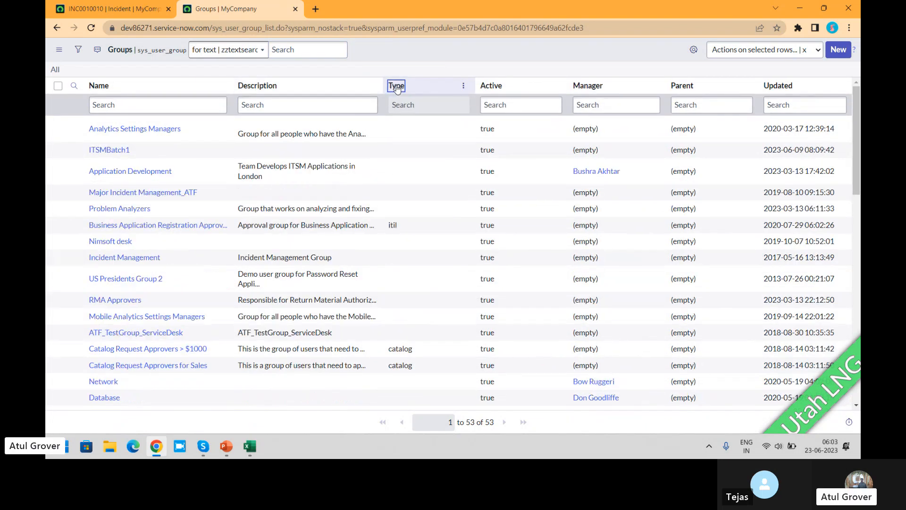
{"action": "left_click", "coordinate": [463, 86]}
{"action": "left_click", "coordinate": [495, 97]}
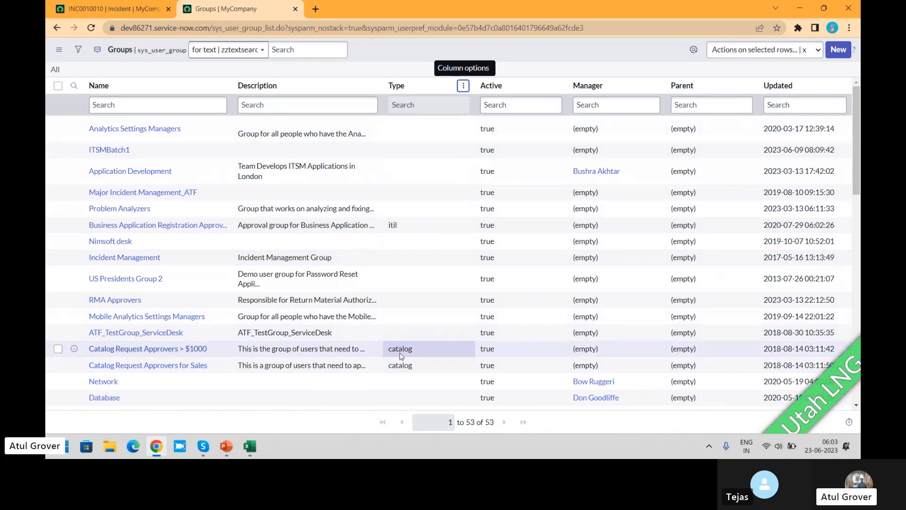
- Review the Assignment group's full reference qualifier on the incident, close the dictionary info and compare with the Groups list
{"action": "left_click", "coordinate": [81, 9]}
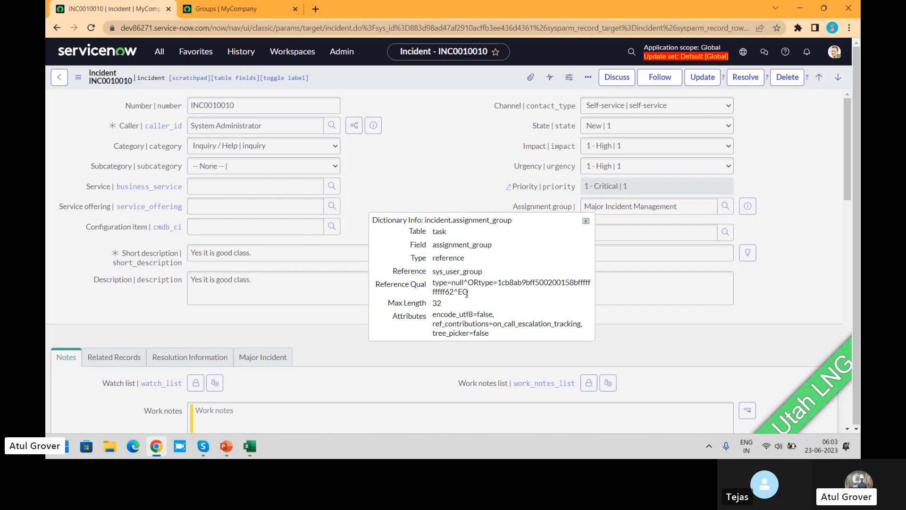
{"action": "left_click_drag", "start_coordinate": [469, 293], "coordinate": [432, 283]}
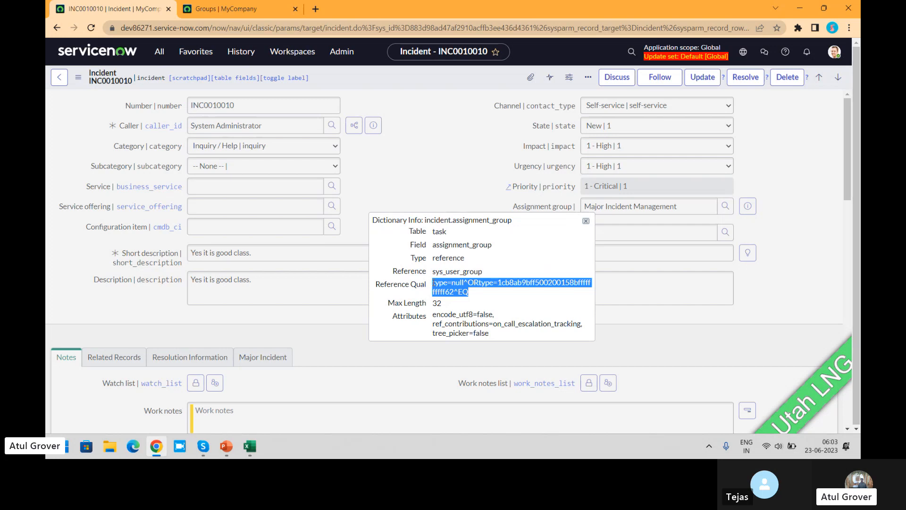
{"action": "left_click", "coordinate": [586, 221]}
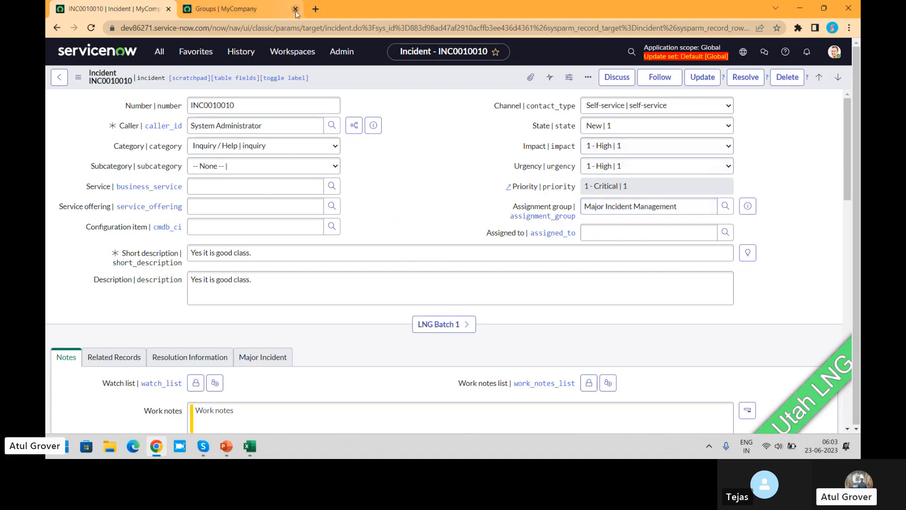
{"action": "left_click", "coordinate": [217, 8]}
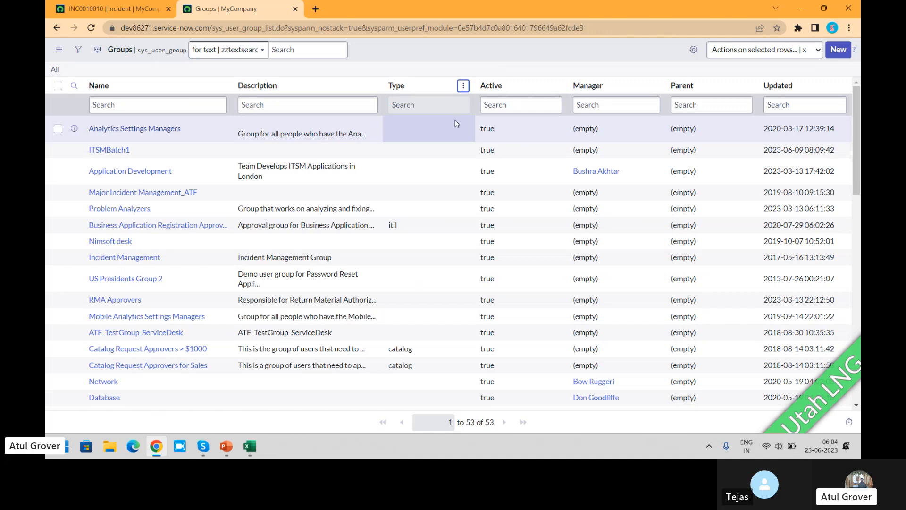
- Return to the incident and open the dictionary configuration of the Assignment group field
{"action": "left_click", "coordinate": [114, 9]}
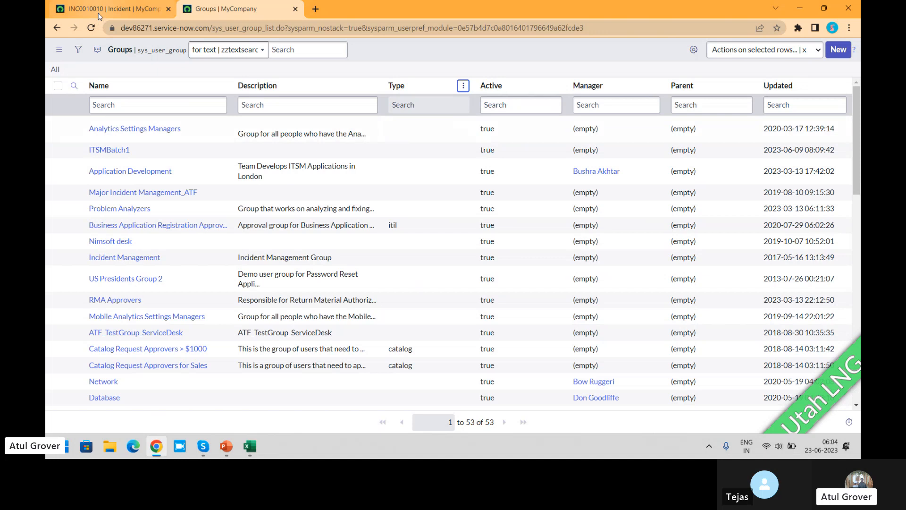
{"action": "right_click", "coordinate": [540, 206]}
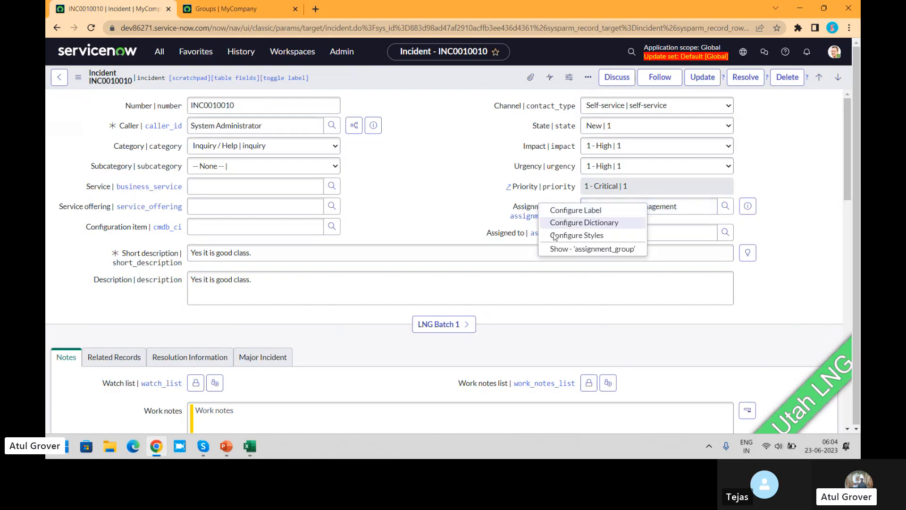
{"action": "left_click", "coordinate": [564, 224]}
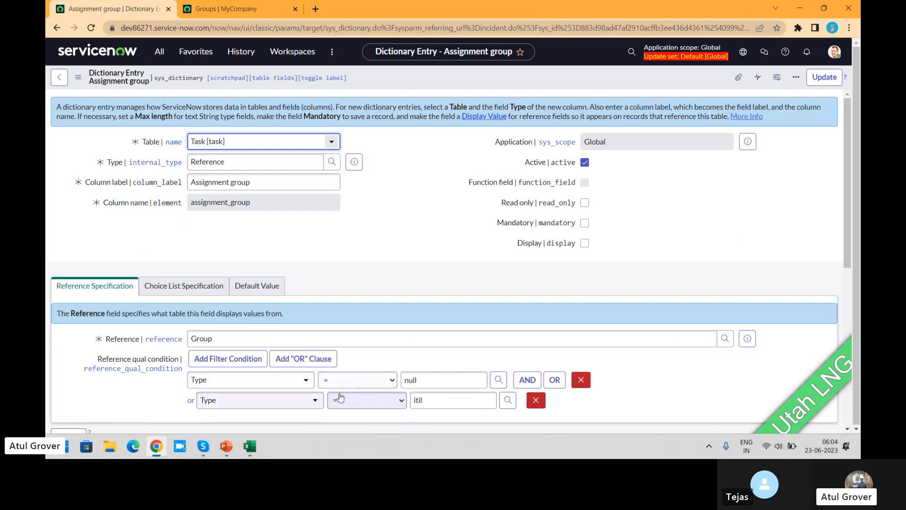
- Replace the reference qualifier conditions with the single condition Type contains itil and save the dictionary entry
{"action": "left_click", "coordinate": [581, 380]}
{"action": "left_click", "coordinate": [296, 386]}
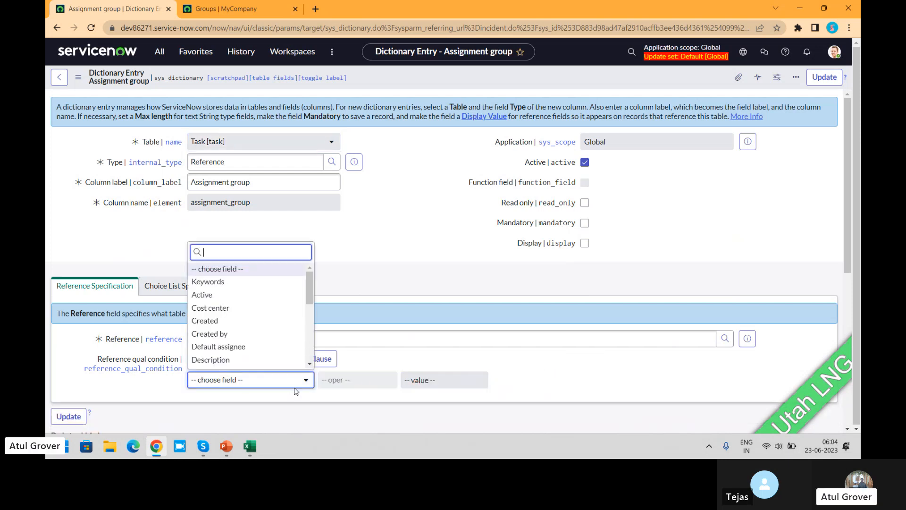
{"action": "type", "text": "ty"}
{"action": "key", "text": "Return"}
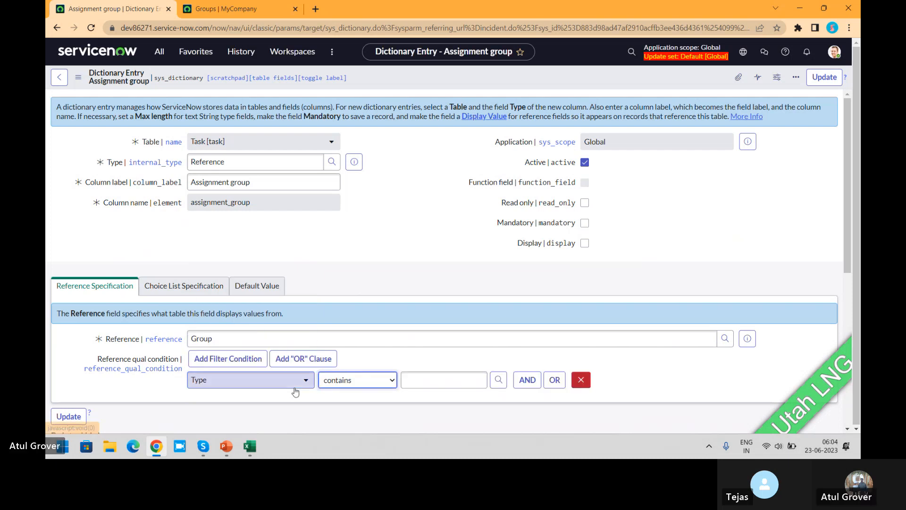
{"action": "left_click", "coordinate": [449, 380]}
{"action": "type", "text": "i"}
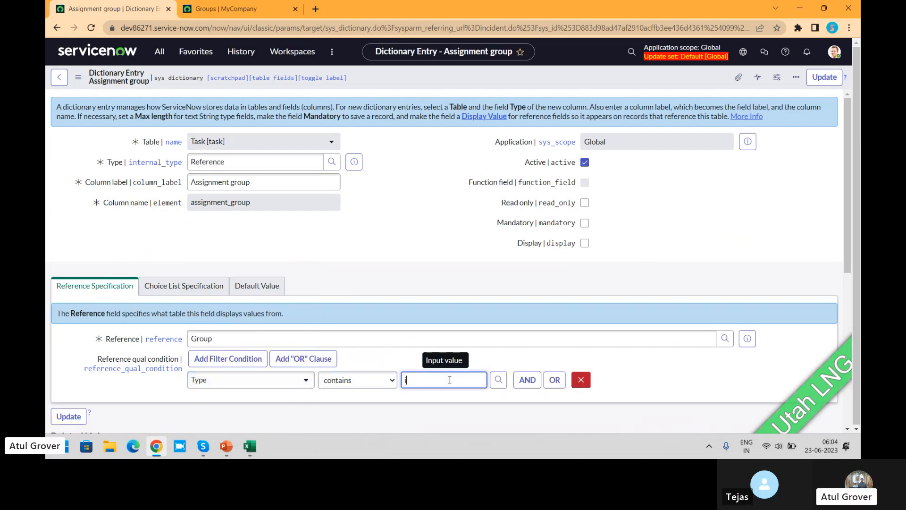
{"action": "type", "text": "til"}
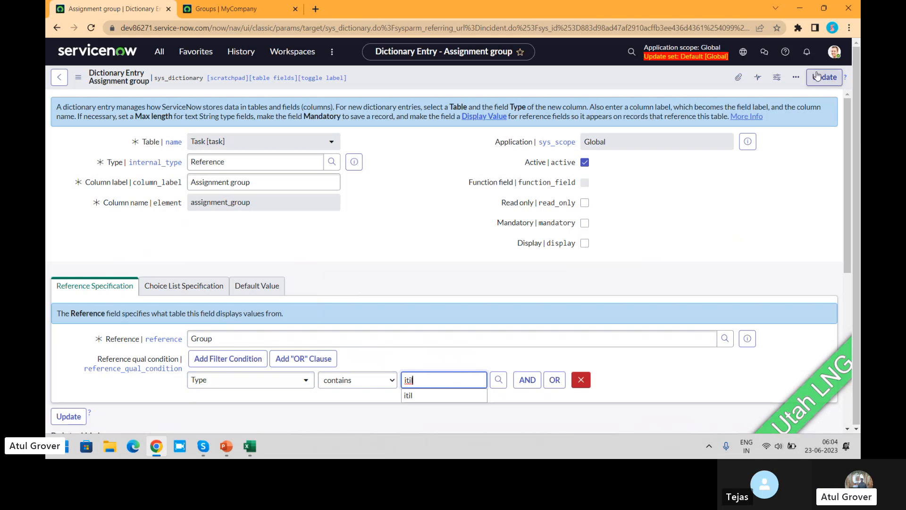
{"action": "left_click", "coordinate": [678, 73]}
{"action": "right_click", "coordinate": [678, 73]}
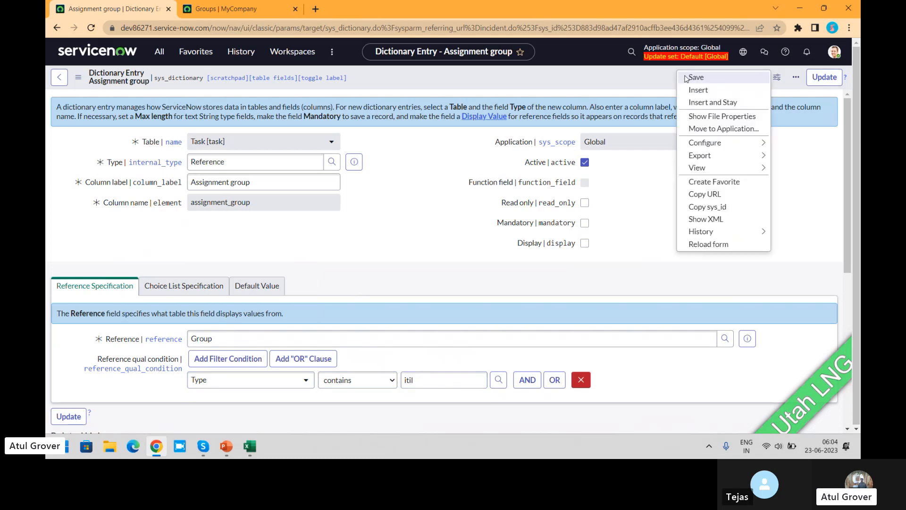
{"action": "left_click", "coordinate": [685, 76]}
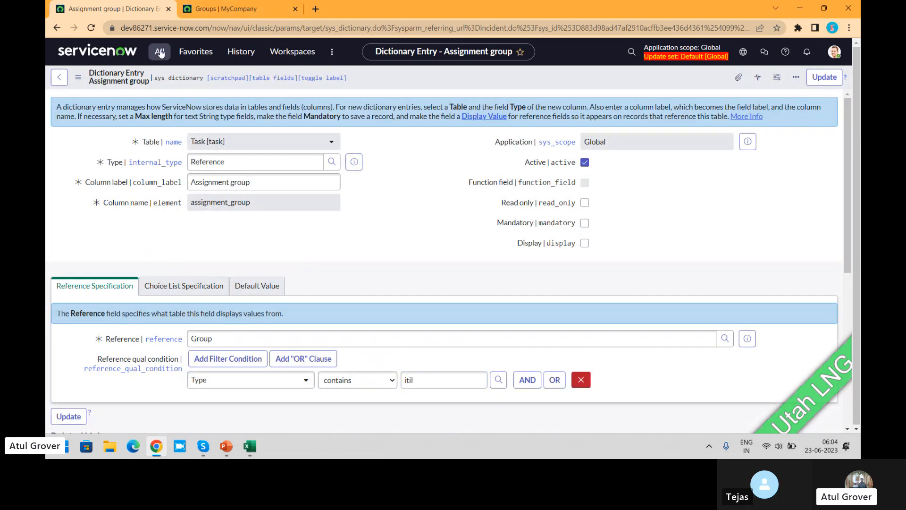
- Filter the navigator for "incide" and open the list of open incidents
{"action": "left_click", "coordinate": [160, 51]}
{"action": "type", "text": "incide"}
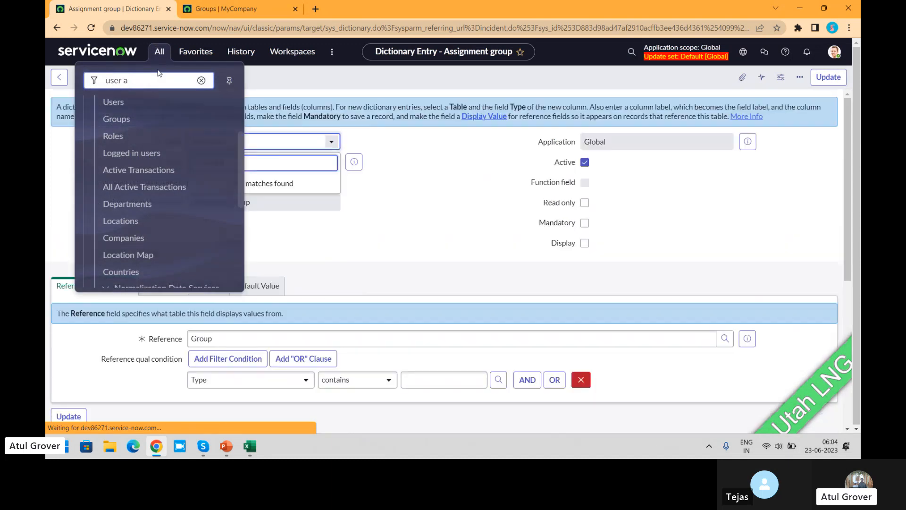
{"action": "left_click", "coordinate": [158, 50]}
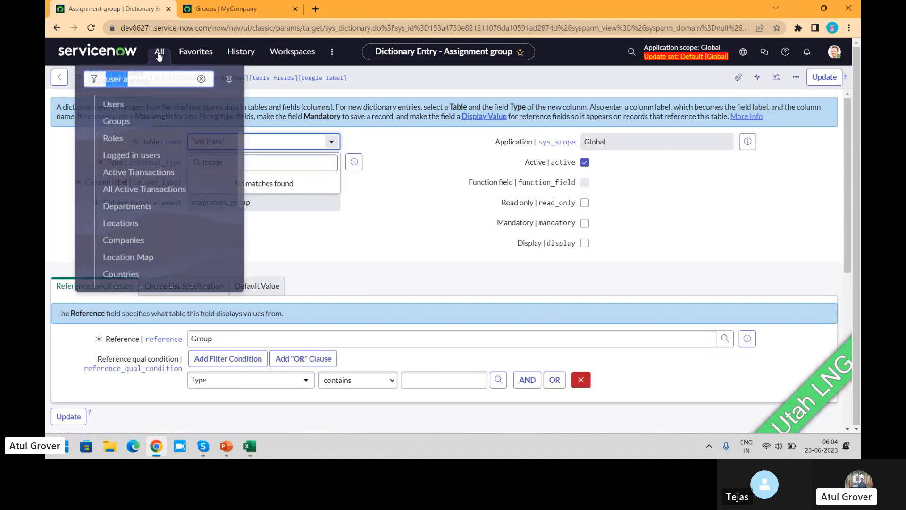
{"action": "type", "text": "incide"}
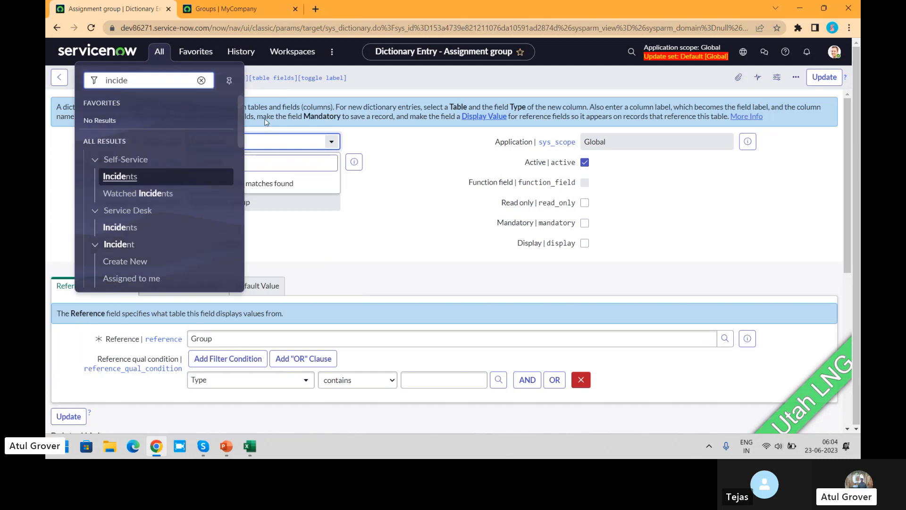
{"action": "left_click_drag", "start_coordinate": [241, 117], "coordinate": [239, 138]}
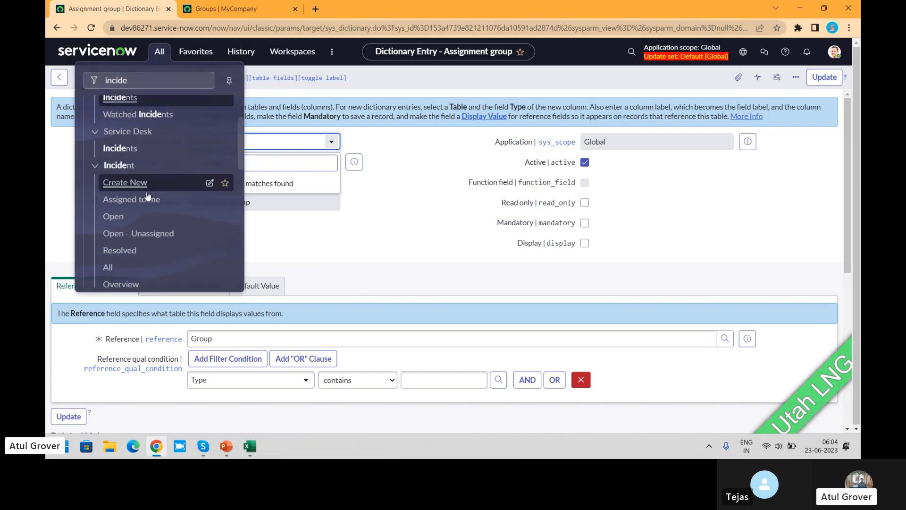
{"action": "left_click", "coordinate": [114, 217]}
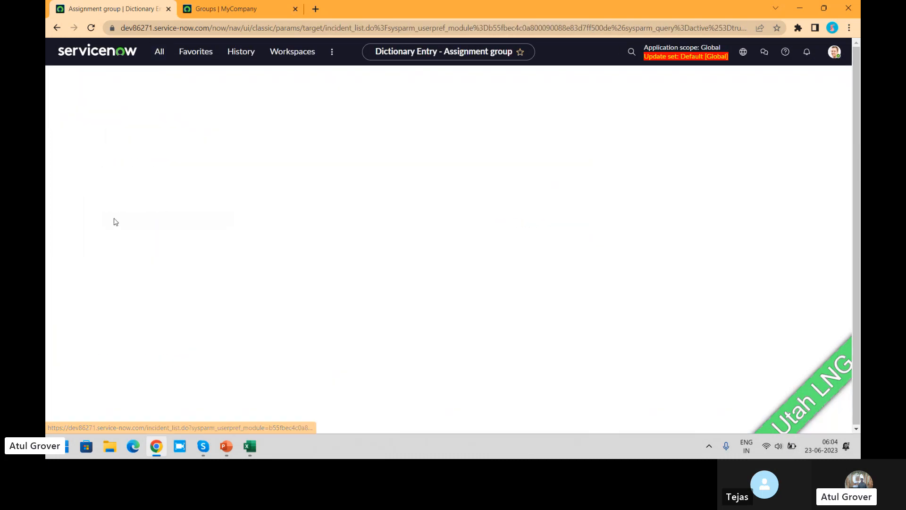
- Open incident INC0010010 and list the groups selectable in its Assignment group field by searching for "**"
{"action": "left_click", "coordinate": [117, 192]}
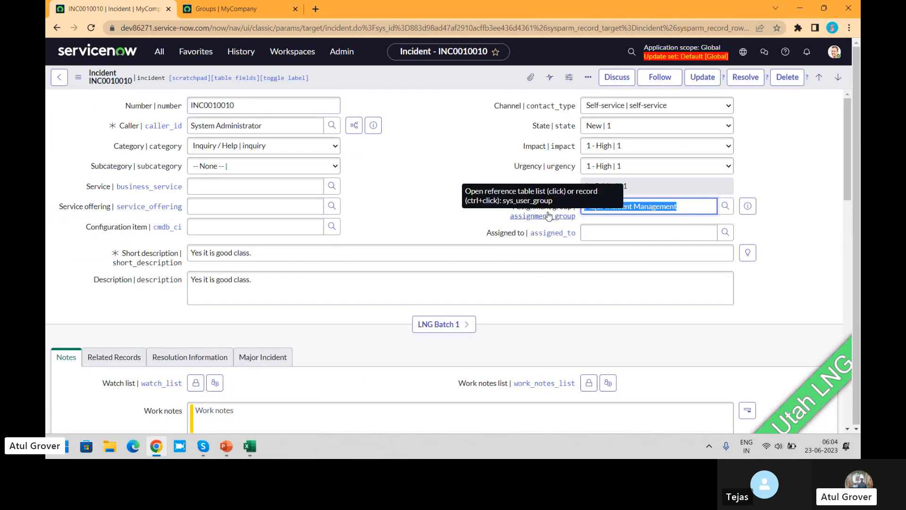
{"action": "type", "text": "**"}
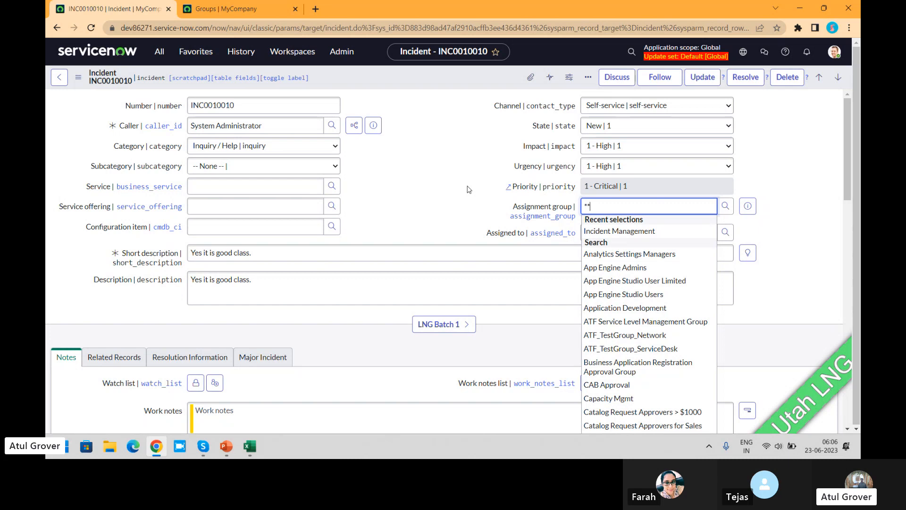
- Filter the navigator for "on-c" and open On-Call Schedules, leaving the incident without saving
{"action": "left_click", "coordinate": [160, 53]}
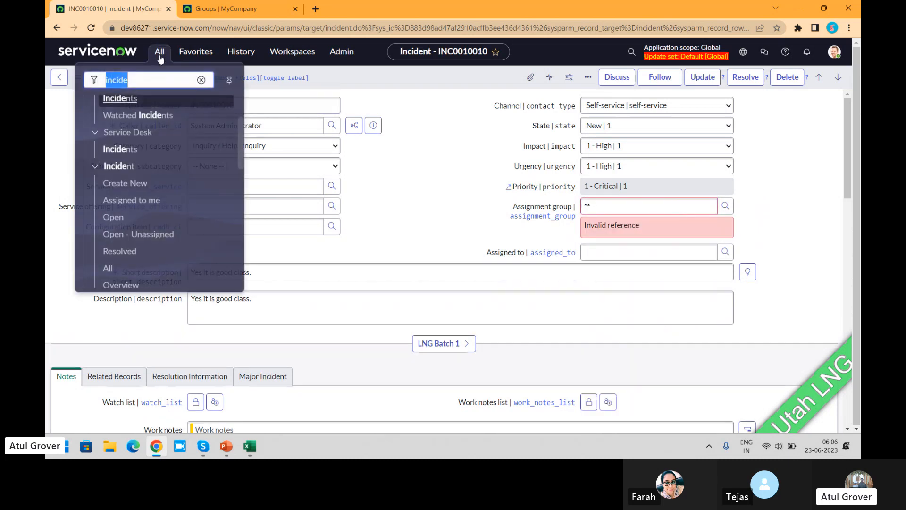
{"action": "type", "text": "on-c"}
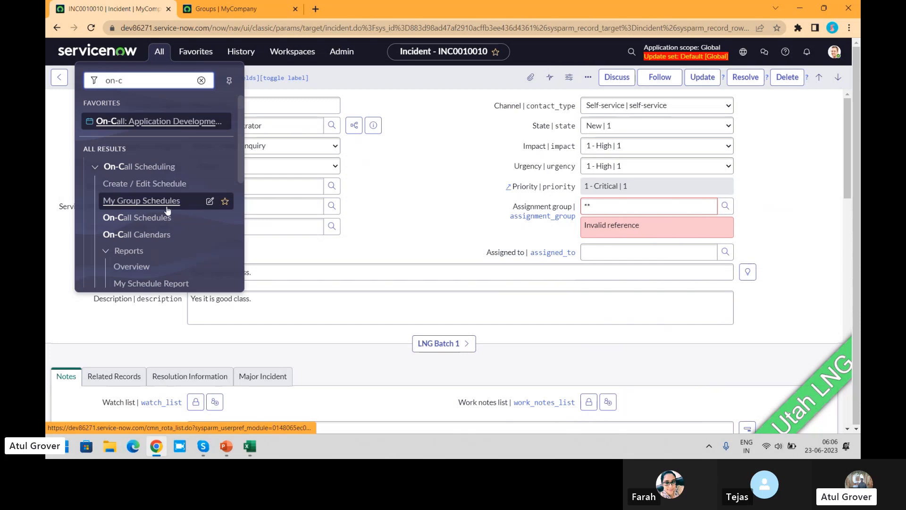
{"action": "left_click", "coordinate": [153, 219]}
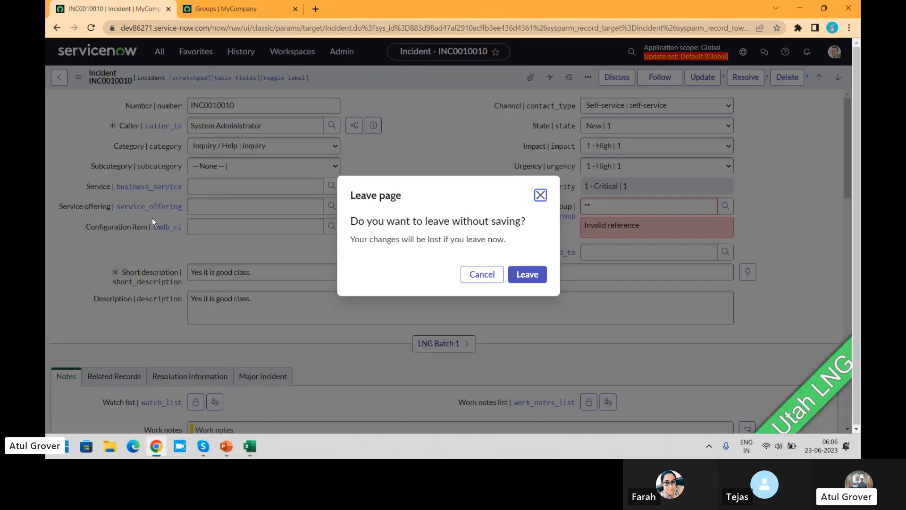
{"action": "left_click", "coordinate": [520, 278]}
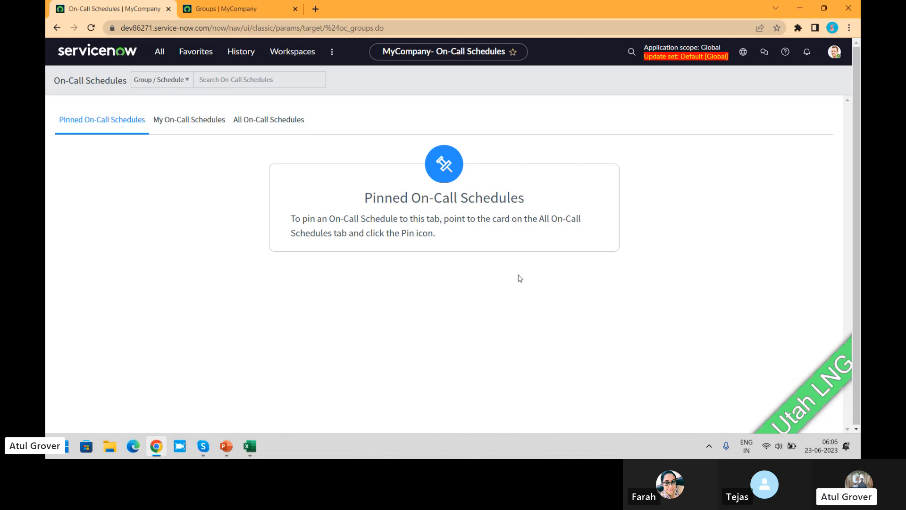
{"action": "key", "text": "alt+Tab"}
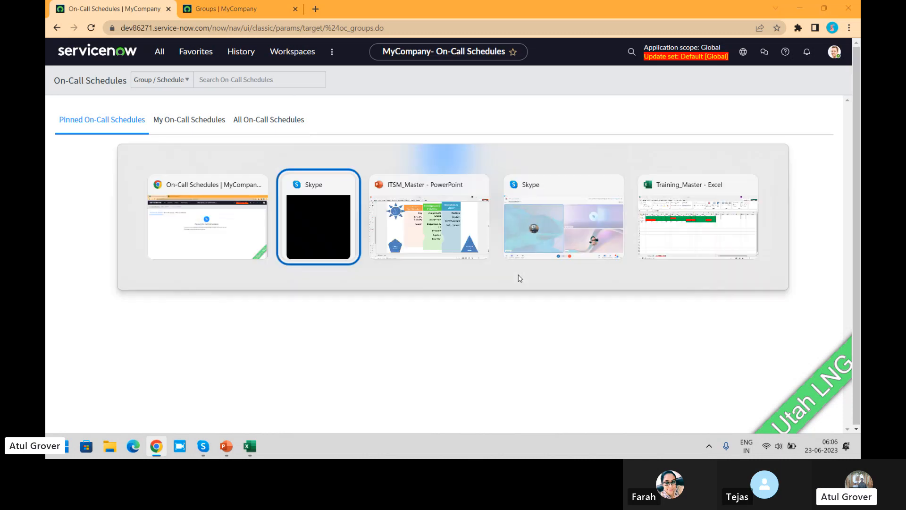
{"action": "key", "text": "alt+Tab"}
{"action": "key", "text": "alt+Tab"}
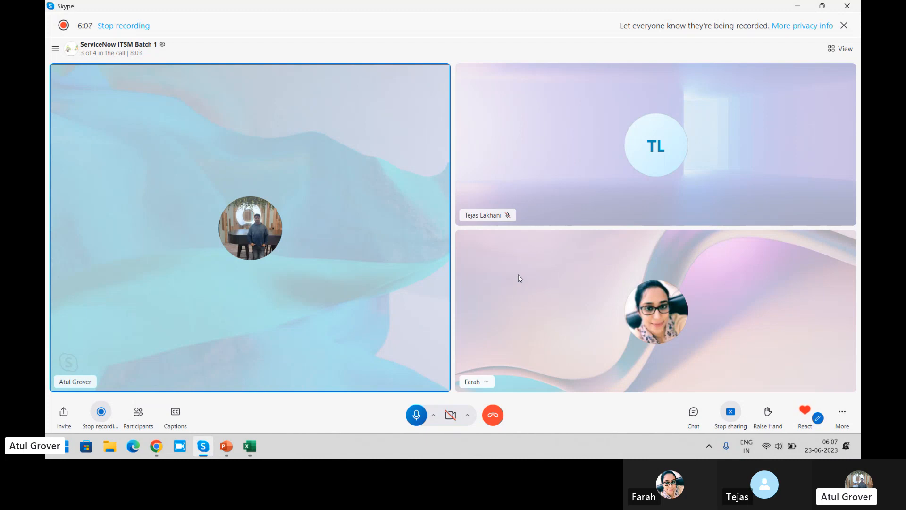
{"action": "key", "text": "alt+Tab"}
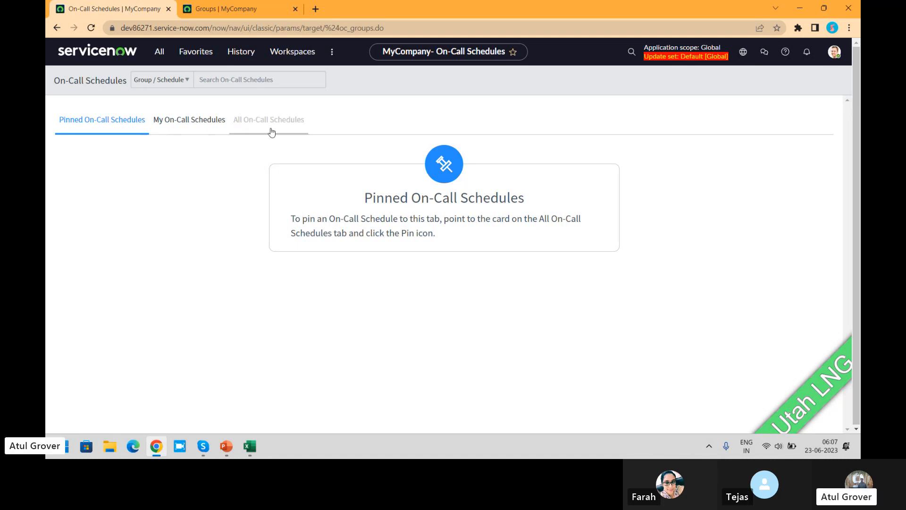
- Open the Hardware group from all on-call schedules and review its shifts, settings and overview
{"action": "left_click", "coordinate": [296, 127]}
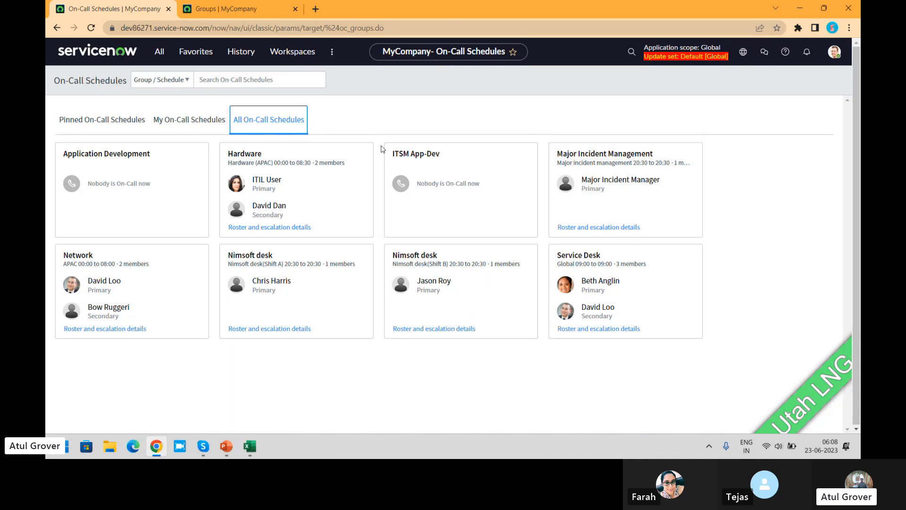
{"action": "left_click", "coordinate": [277, 162]}
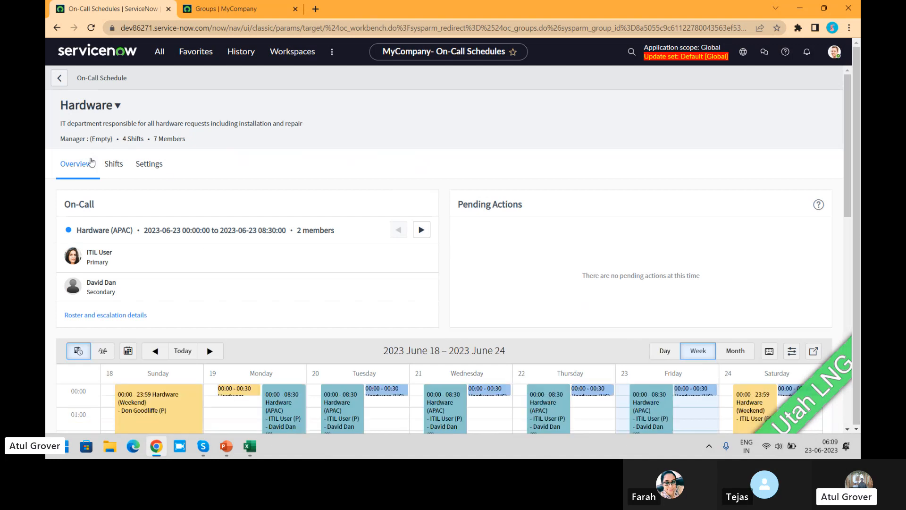
{"action": "left_click", "coordinate": [107, 168]}
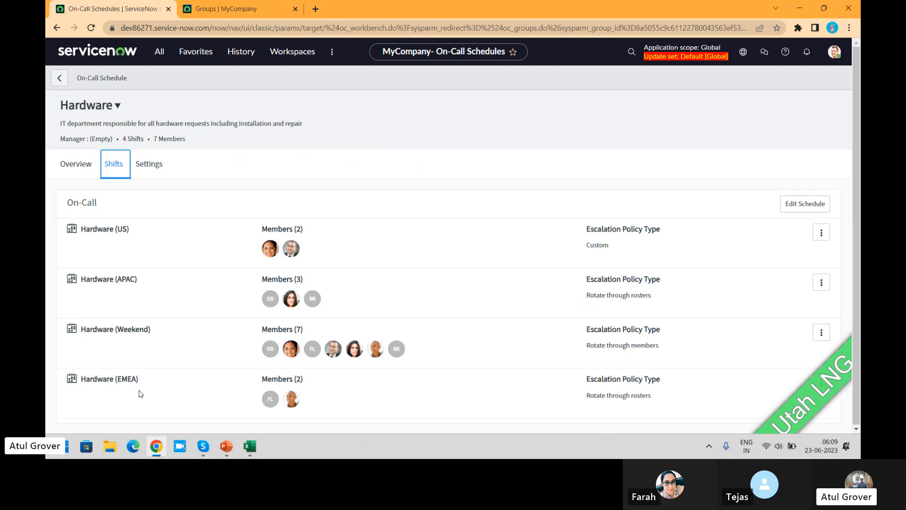
{"action": "left_click_drag", "start_coordinate": [857, 298], "coordinate": [857, 358]}
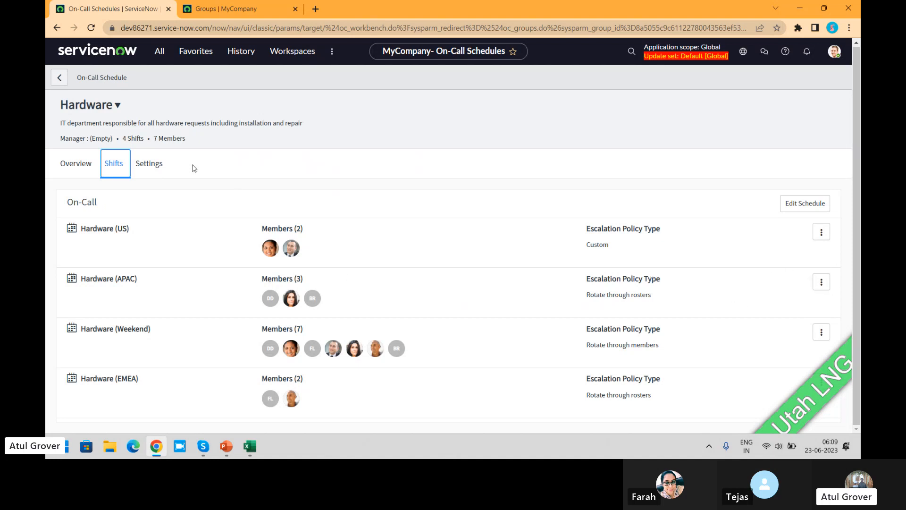
{"action": "left_click", "coordinate": [145, 164]}
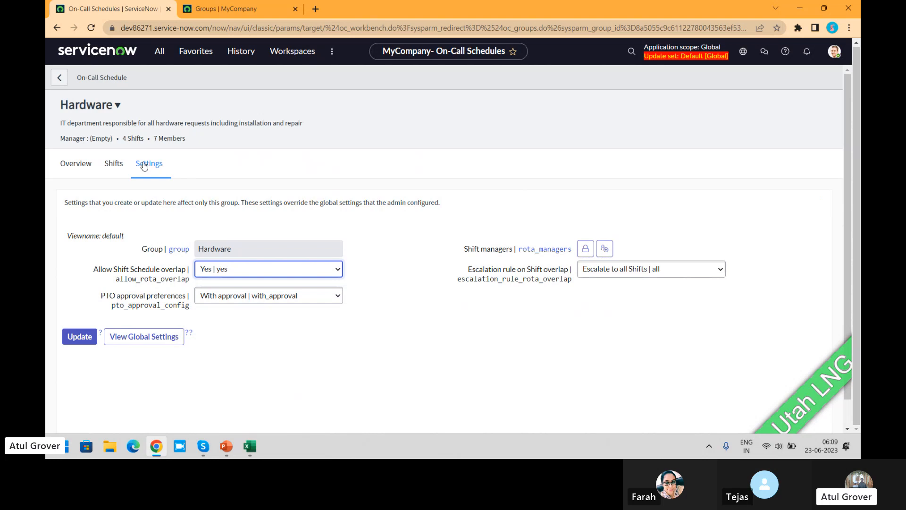
{"action": "left_click", "coordinate": [108, 164]}
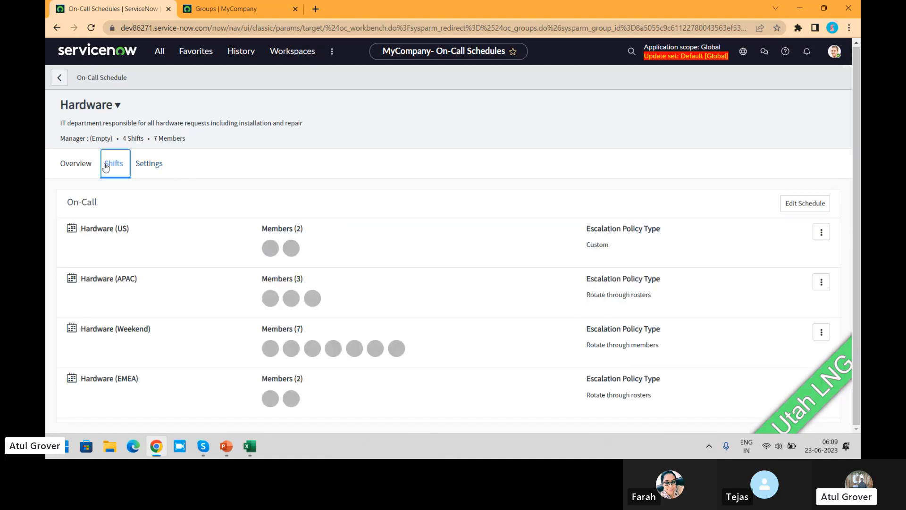
{"action": "left_click", "coordinate": [85, 166]}
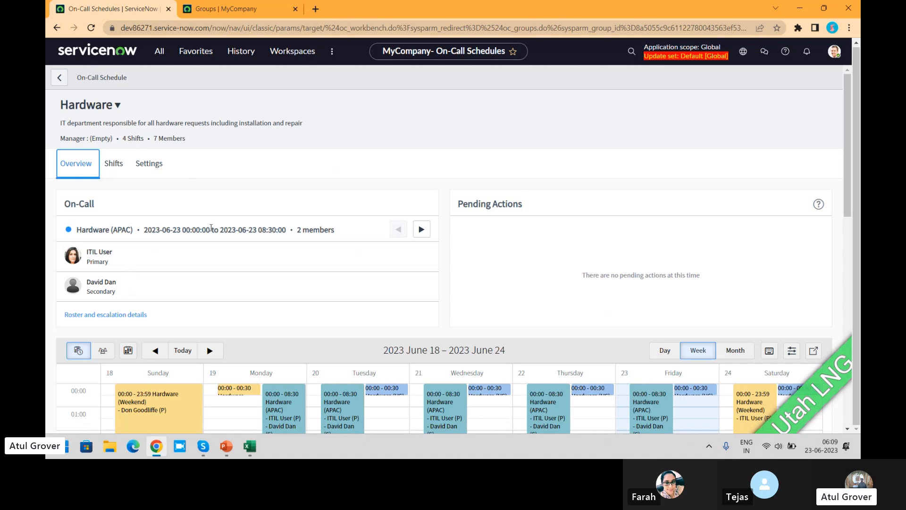
- Examine the current Hardware (APAC) on-call period, its members and the weekly shift calendar
{"action": "left_click_drag", "start_coordinate": [181, 230], "coordinate": [287, 232]}
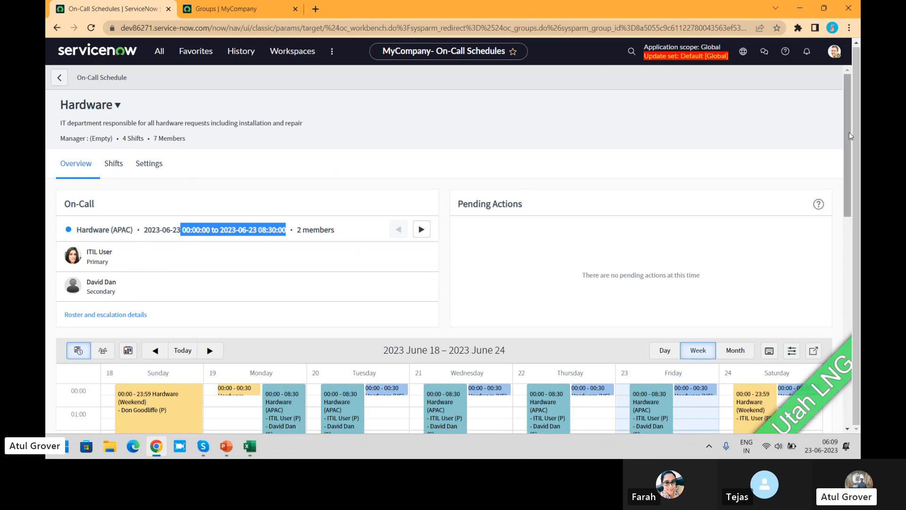
{"action": "left_click_drag", "start_coordinate": [848, 134], "coordinate": [859, 205]}
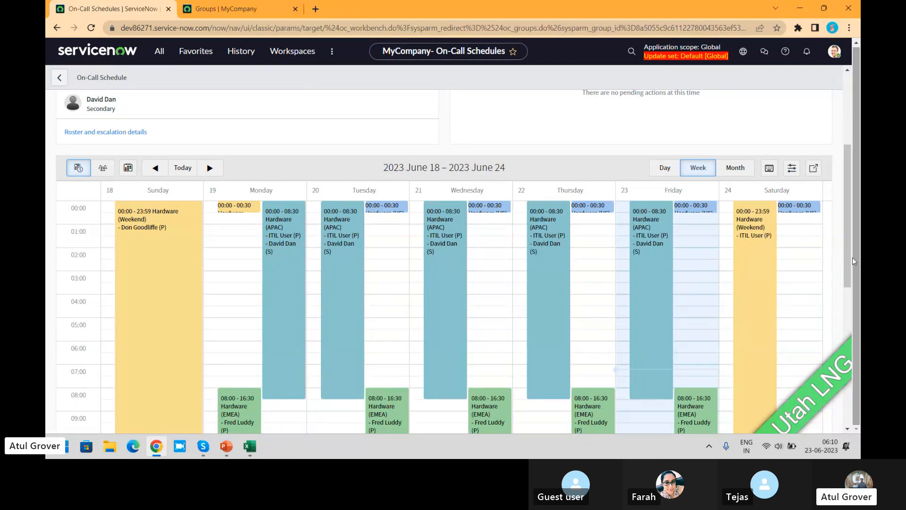
{"action": "left_click_drag", "start_coordinate": [850, 261], "coordinate": [849, 250]}
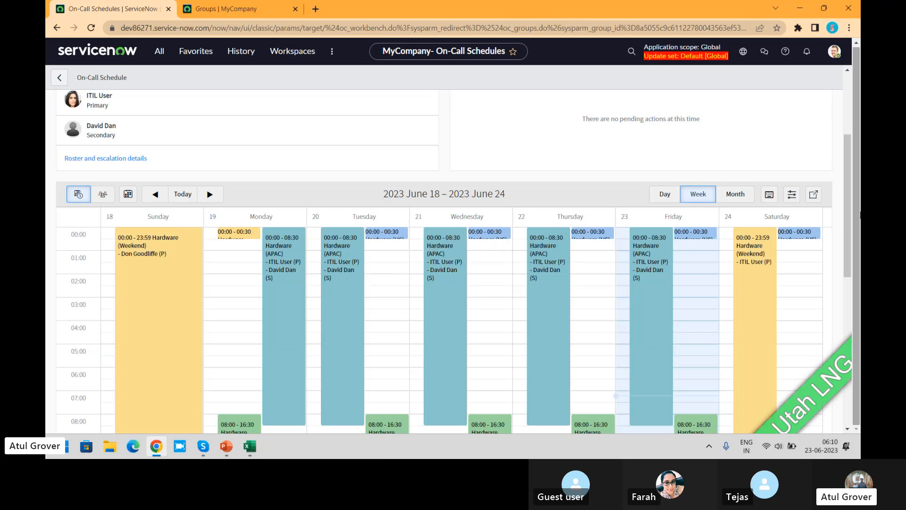
{"action": "left_click_drag", "start_coordinate": [848, 216], "coordinate": [848, 166]}
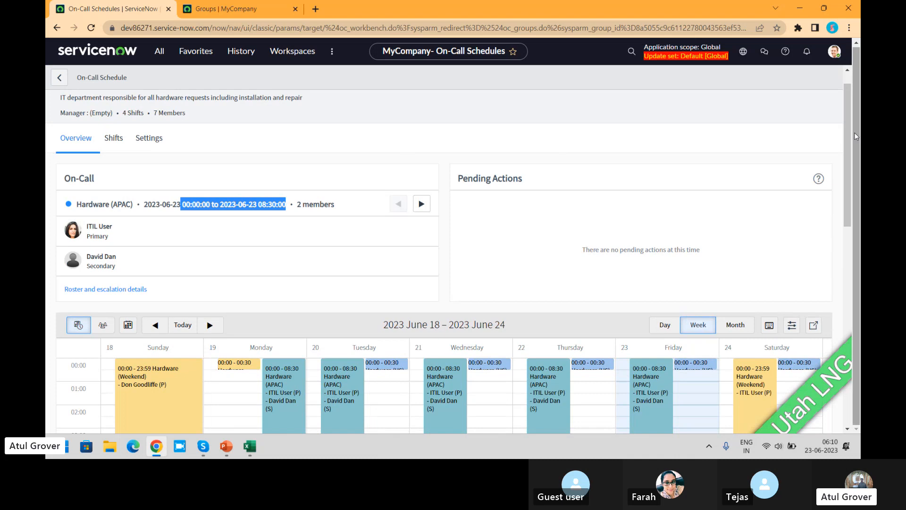
{"action": "left_click_drag", "start_coordinate": [848, 135], "coordinate": [835, 171]}
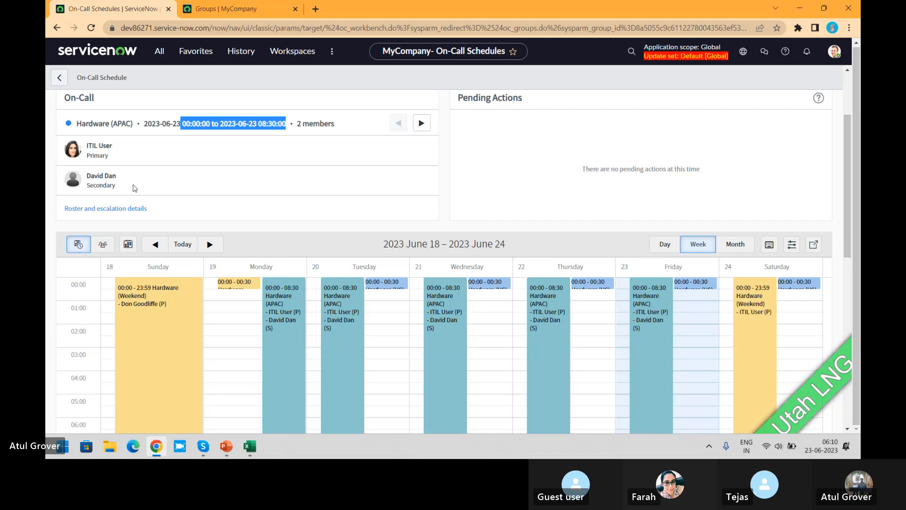
{"action": "key", "text": "XF86AudioRaiseVolume"}
{"action": "key", "text": "XF86AudioRaiseVolume"}
{"action": "key", "text": "XF86AudioRaiseVolume"}
{"action": "key", "text": "XF86AudioRaiseVolume"}
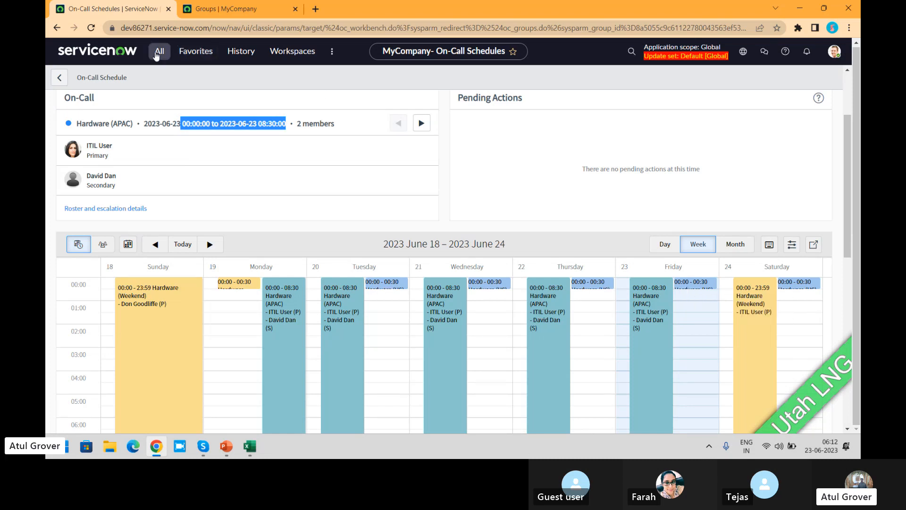
- Open the VIP Callers rule from the on-call Trigger Rules and show what action it takes
{"action": "left_click", "coordinate": [158, 50]}
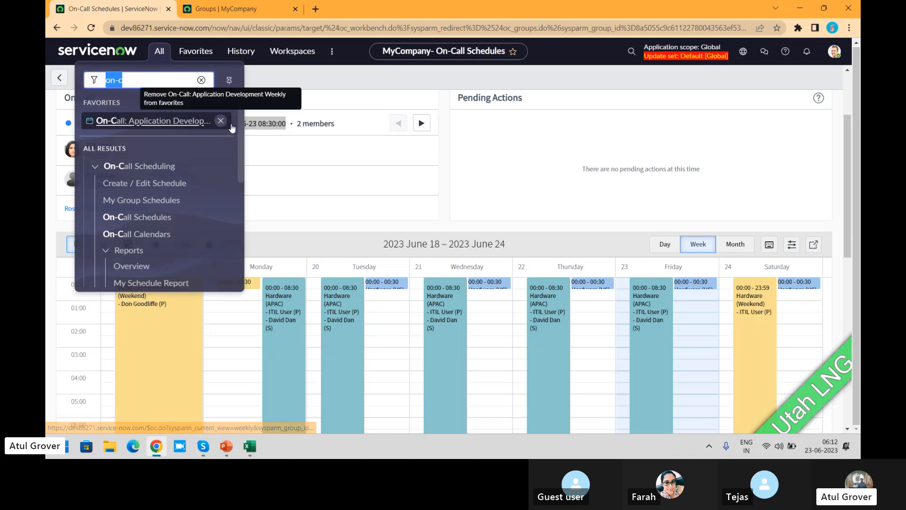
{"action": "left_click_drag", "start_coordinate": [240, 126], "coordinate": [240, 202]}
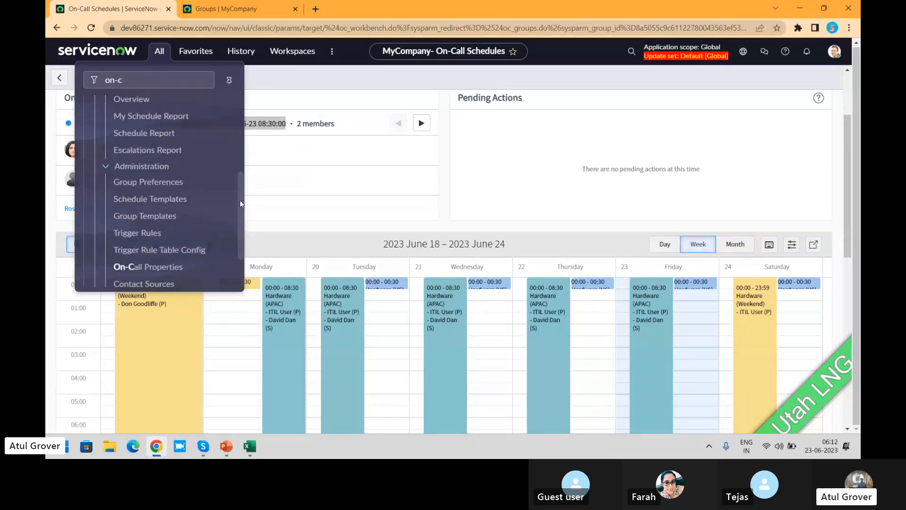
{"action": "left_click", "coordinate": [137, 246]}
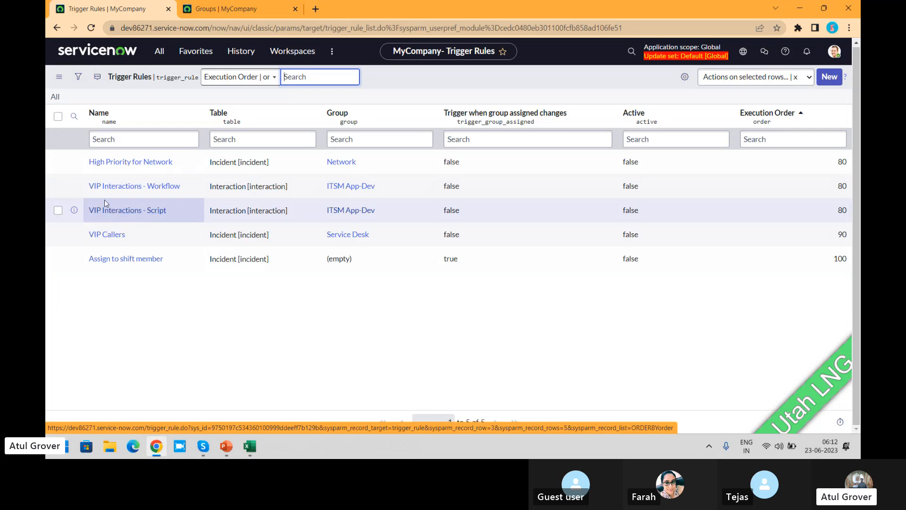
{"action": "left_click", "coordinate": [115, 235]}
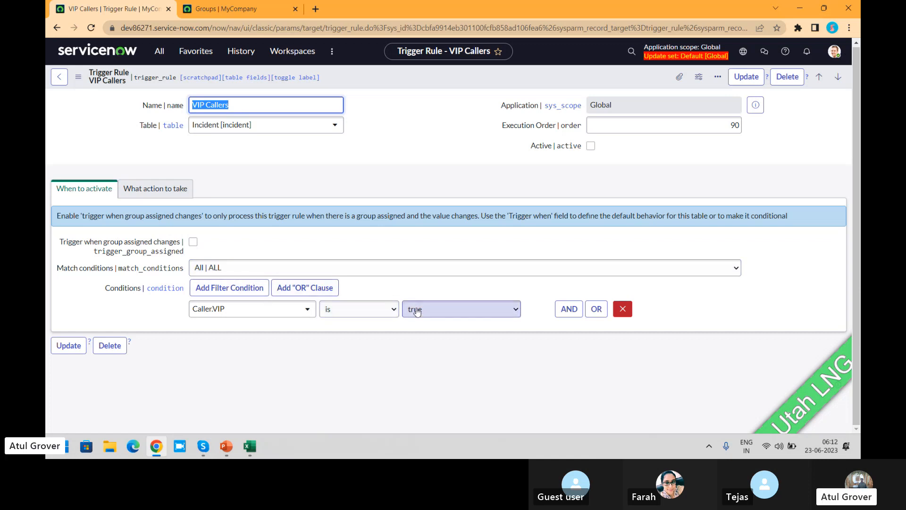
{"action": "left_click", "coordinate": [151, 194]}
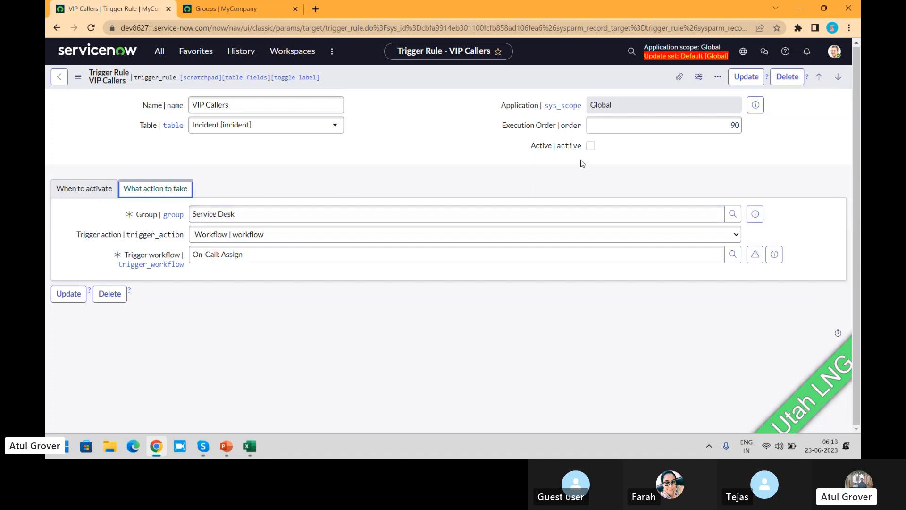
- Activate the VIP Callers trigger rule and save the record without leaving its form
{"action": "left_click", "coordinate": [592, 146]}
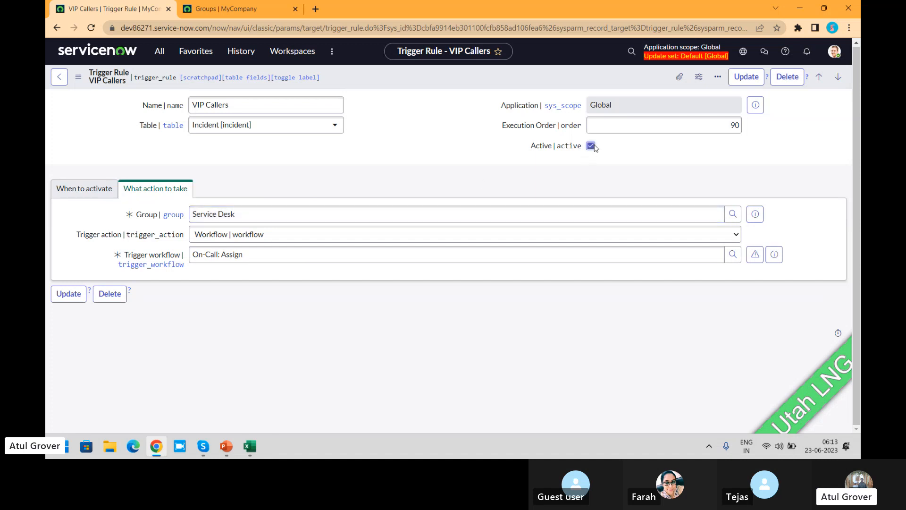
{"action": "right_click", "coordinate": [534, 79]}
{"action": "left_click", "coordinate": [549, 84]}
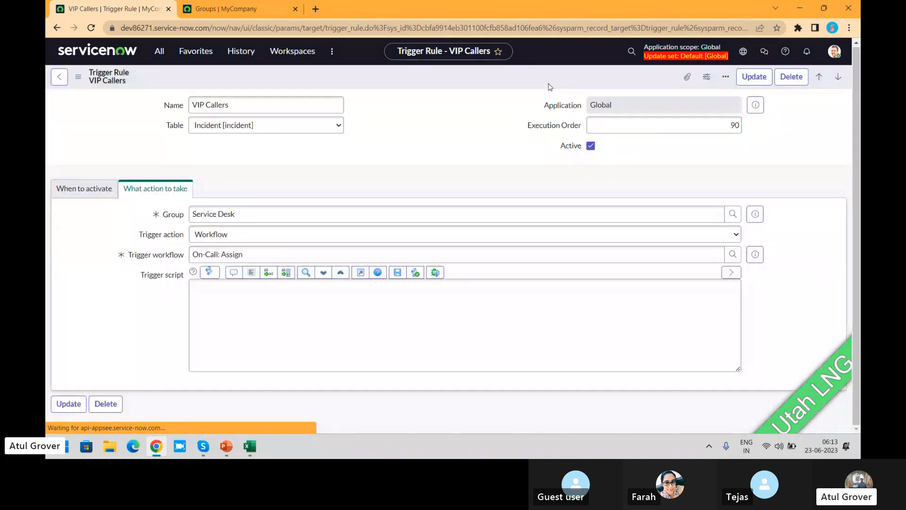
- Filter the navigator for "incide" and open a new incident form in a separate browser tab
{"action": "left_click", "coordinate": [161, 53]}
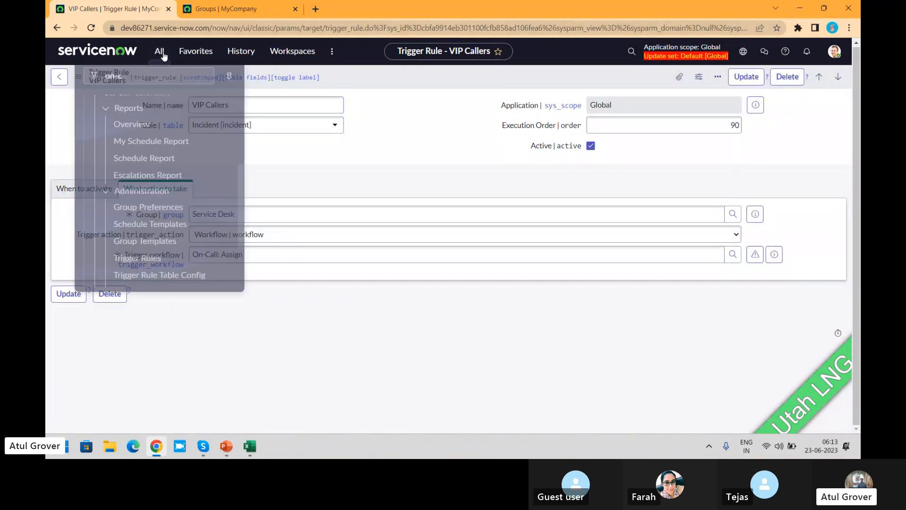
{"action": "type", "text": "incide"}
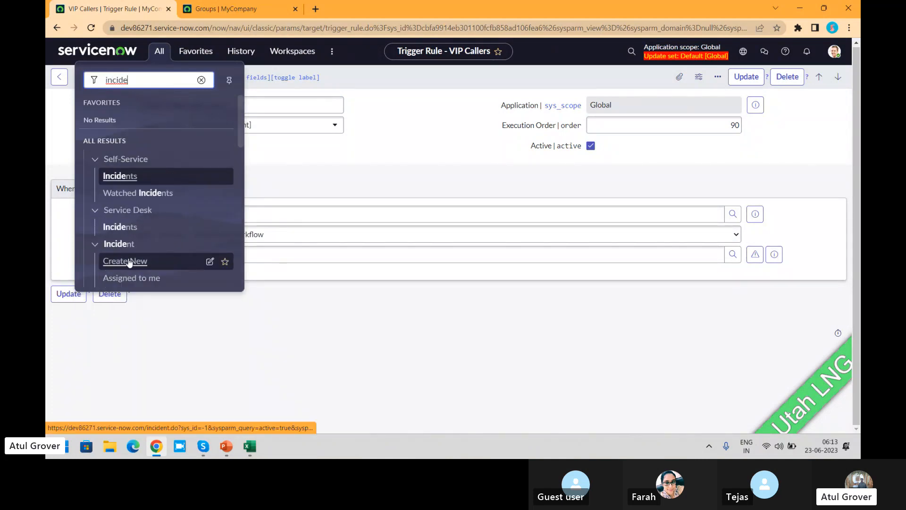
{"action": "middle_click", "coordinate": [129, 262]}
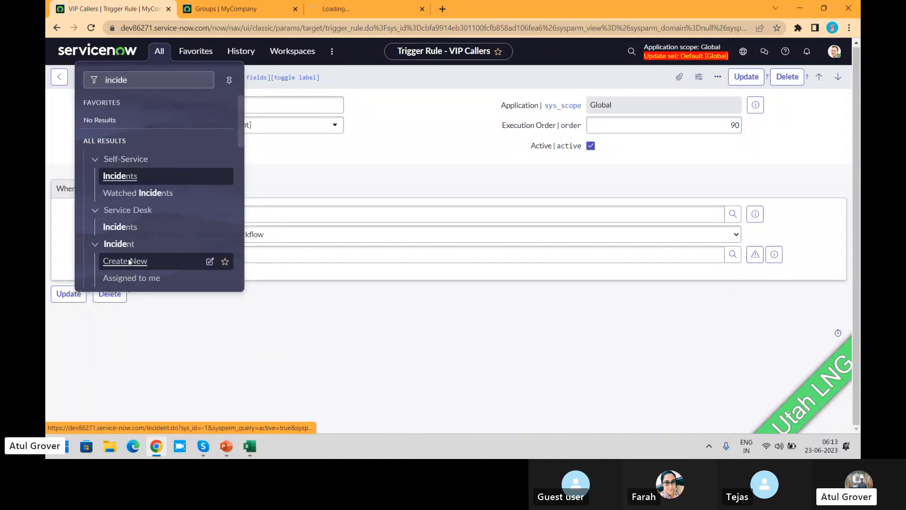
{"action": "left_click", "coordinate": [348, 12]}
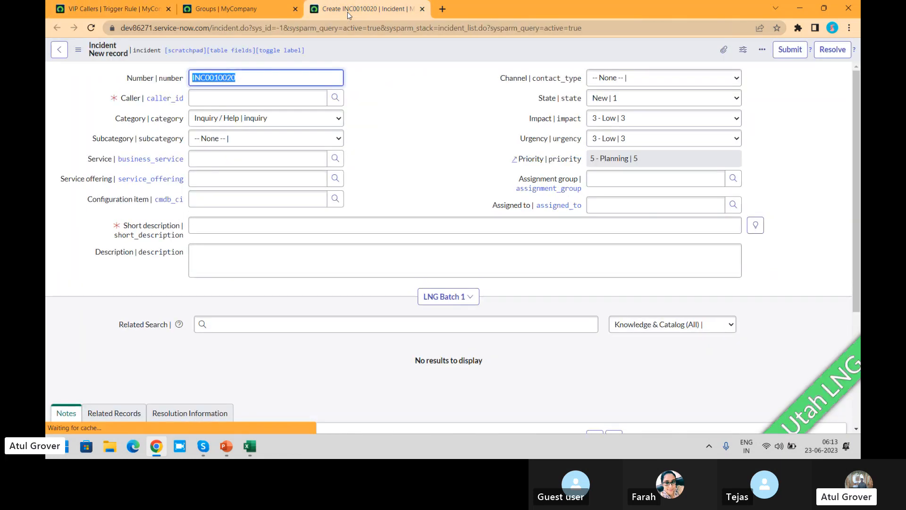
- Set the incident's caller to the VIP user, found by filtering the caller lookup to VIP is true
{"action": "left_click", "coordinate": [282, 97]}
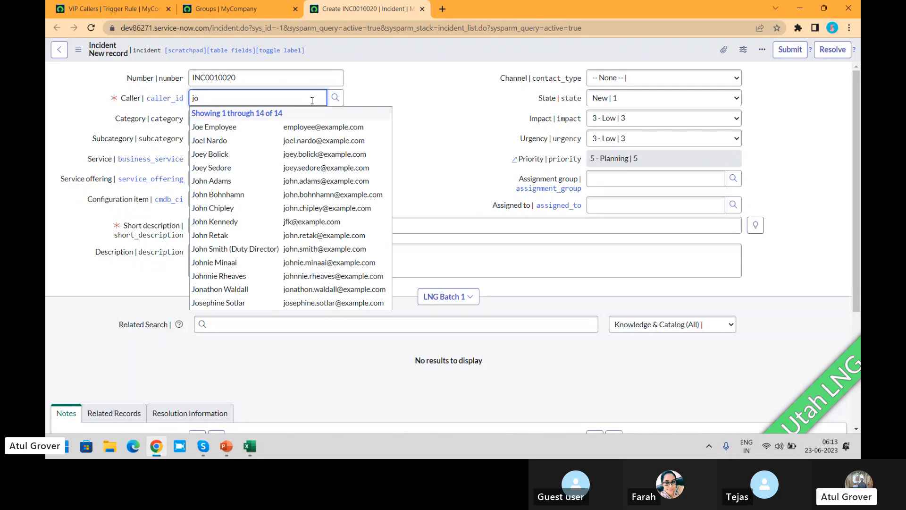
{"action": "left_click", "coordinate": [335, 97]}
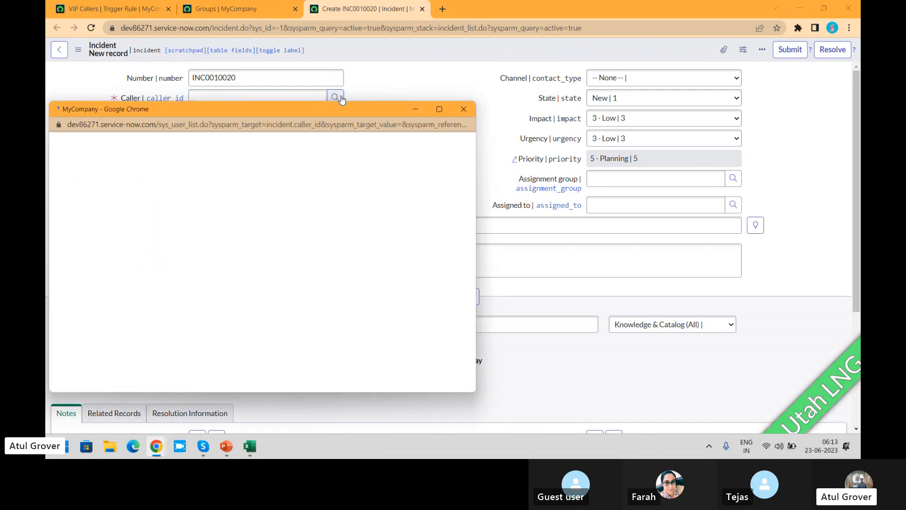
{"action": "left_click", "coordinate": [82, 144]}
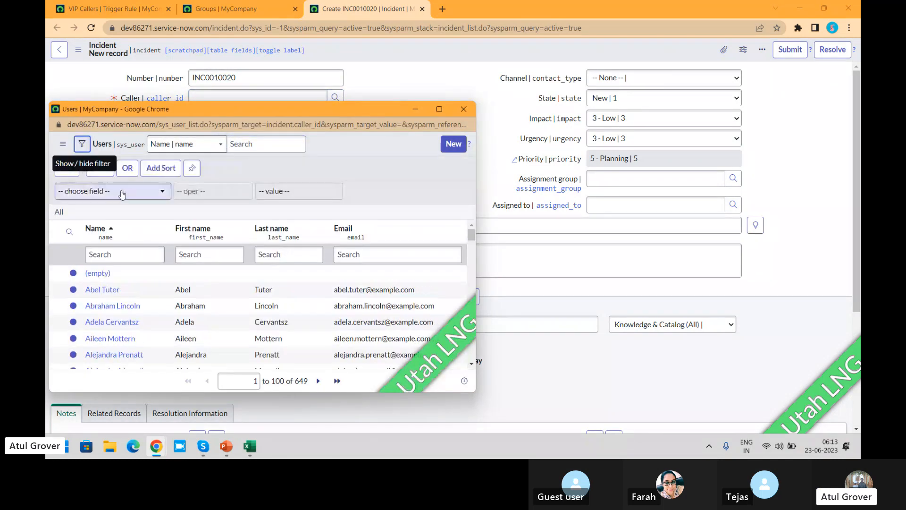
{"action": "left_click", "coordinate": [118, 197]}
{"action": "type", "text": "vi"}
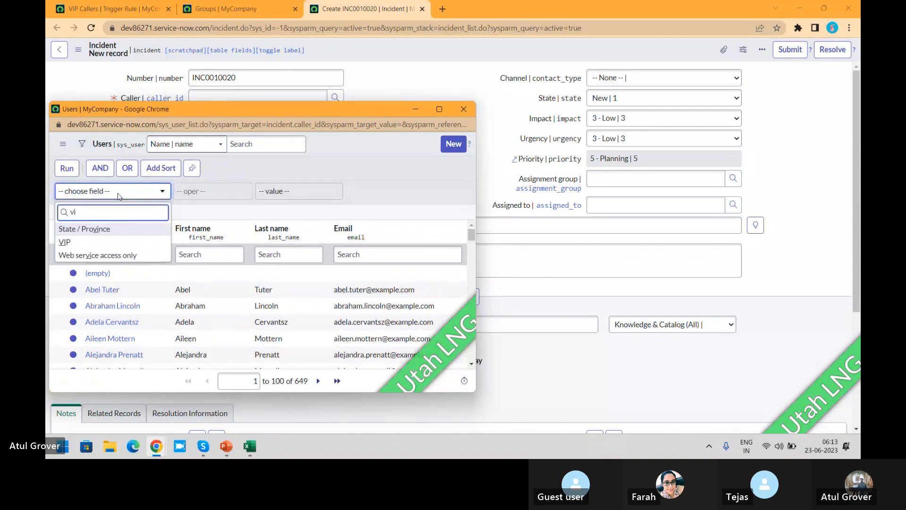
{"action": "key", "text": "Return"}
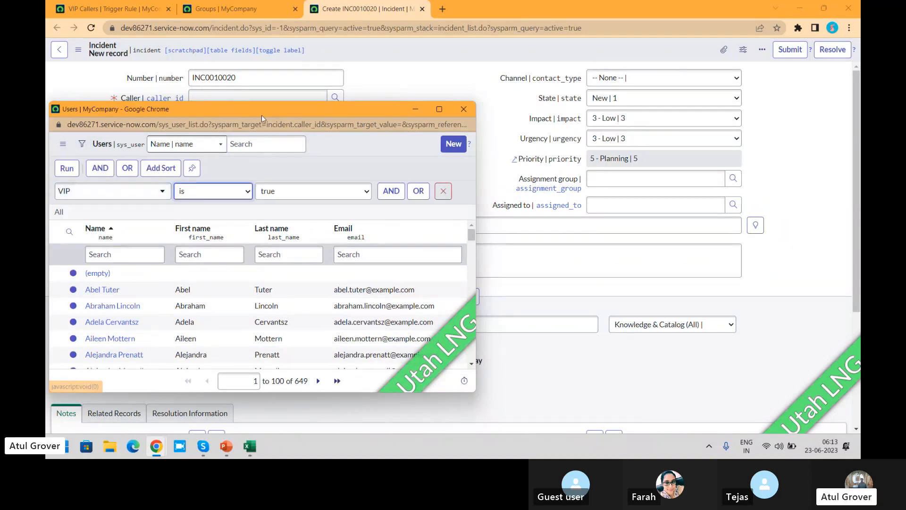
{"action": "left_click", "coordinate": [67, 169]}
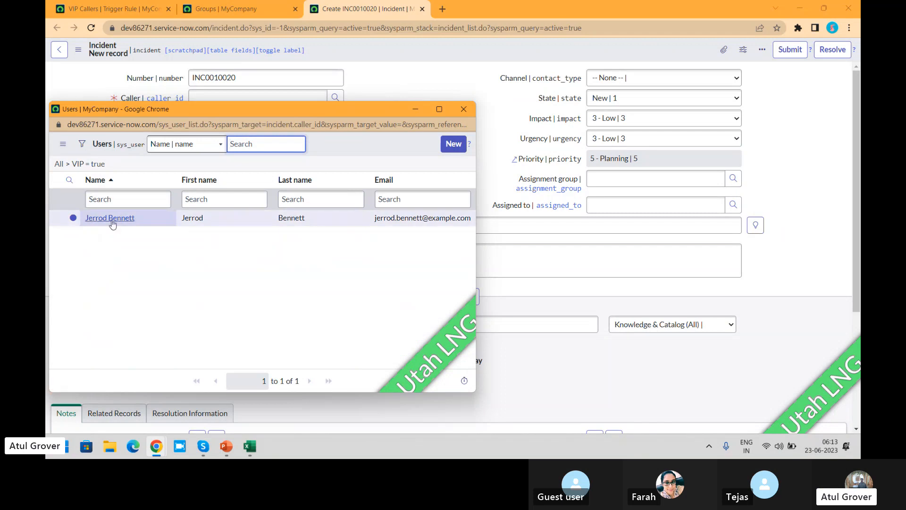
{"action": "left_click", "coordinate": [111, 218]}
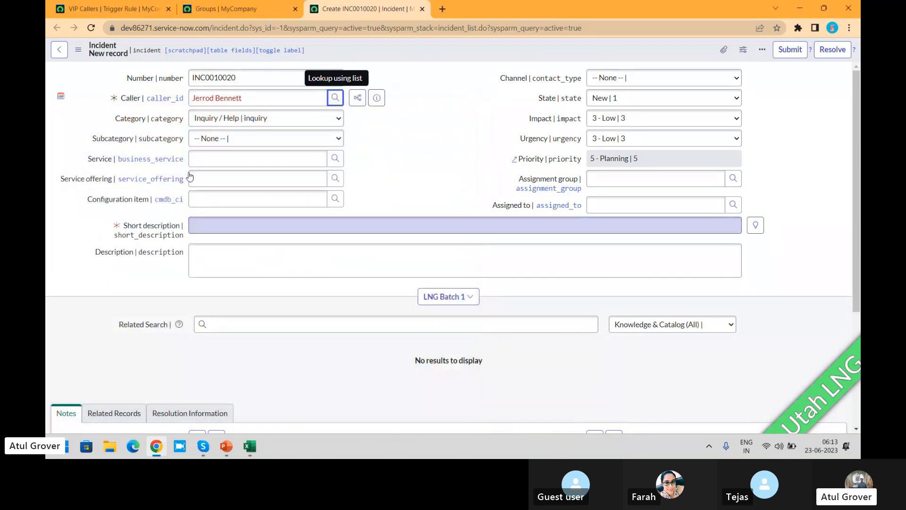
- Enter "hello" as the short description, save the incident without leaving its form, and check the assignment group
{"action": "left_click", "coordinate": [216, 225]}
{"action": "type", "text": "hello"}
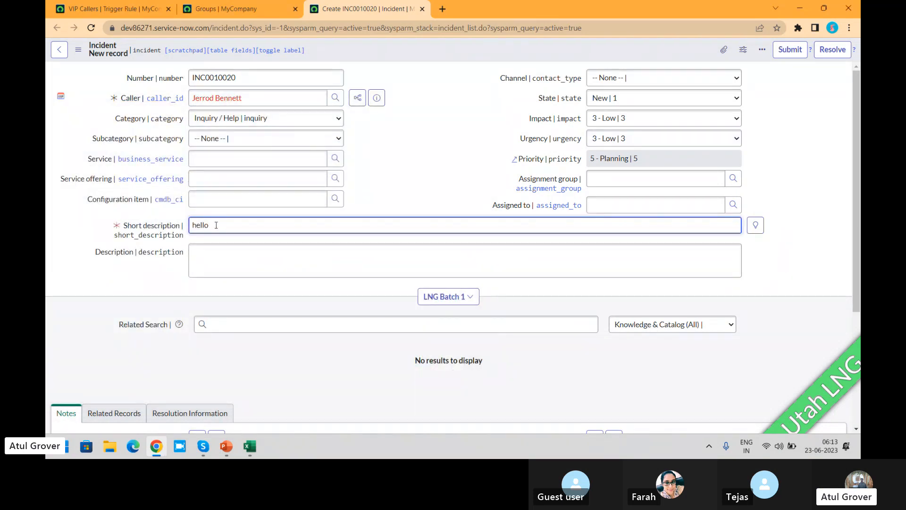
{"action": "right_click", "coordinate": [403, 46]}
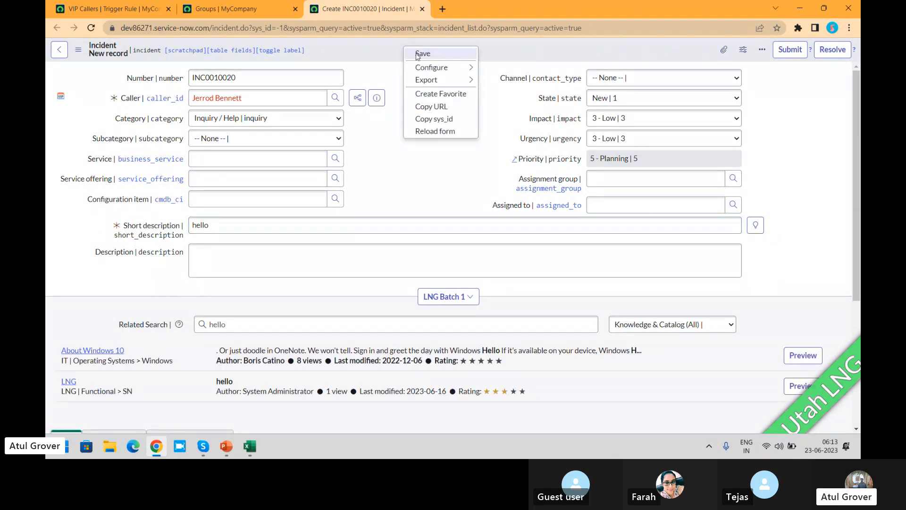
{"action": "left_click", "coordinate": [423, 53]}
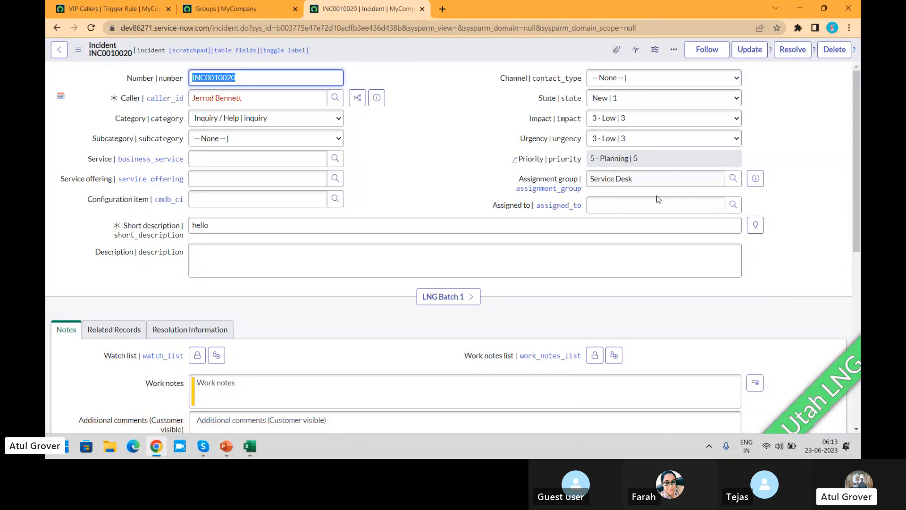
{"action": "left_click_drag", "start_coordinate": [647, 179], "coordinate": [574, 179]}
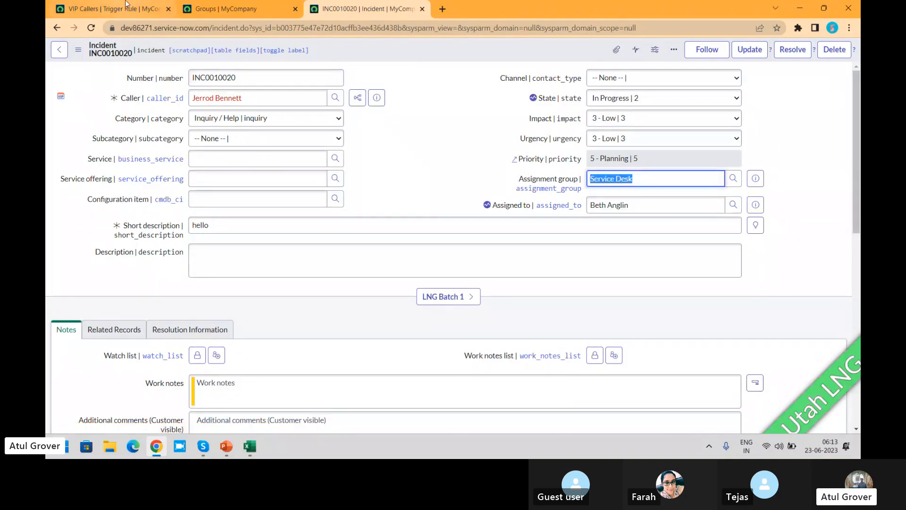
- Return to the trigger rule's browser tab, filter the navigator for "on-call" and open the Trigger Rules list
{"action": "left_click", "coordinate": [94, 9]}
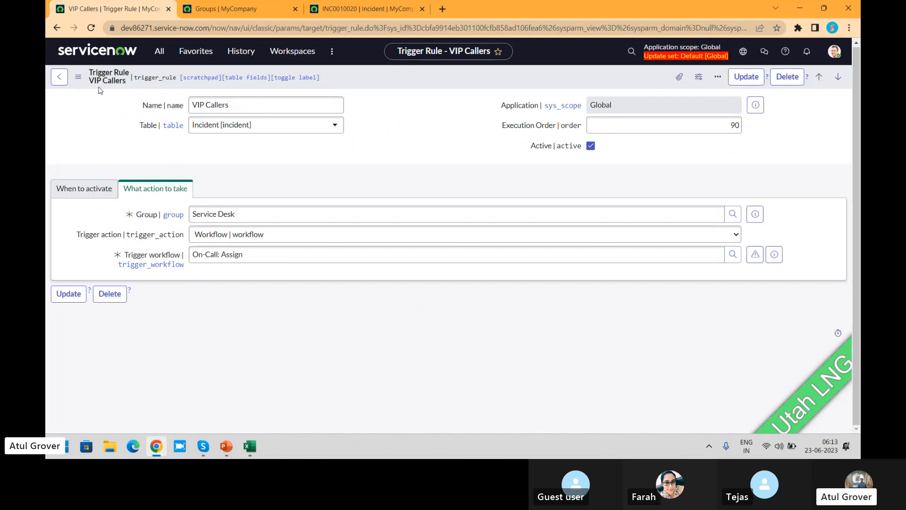
{"action": "left_click", "coordinate": [55, 28]}
{"action": "left_click", "coordinate": [56, 29]}
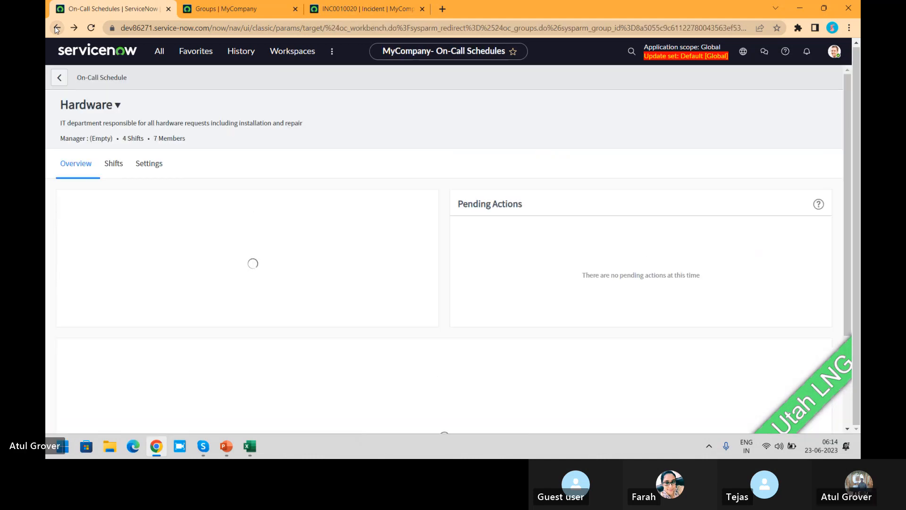
{"action": "left_click", "coordinate": [163, 50]}
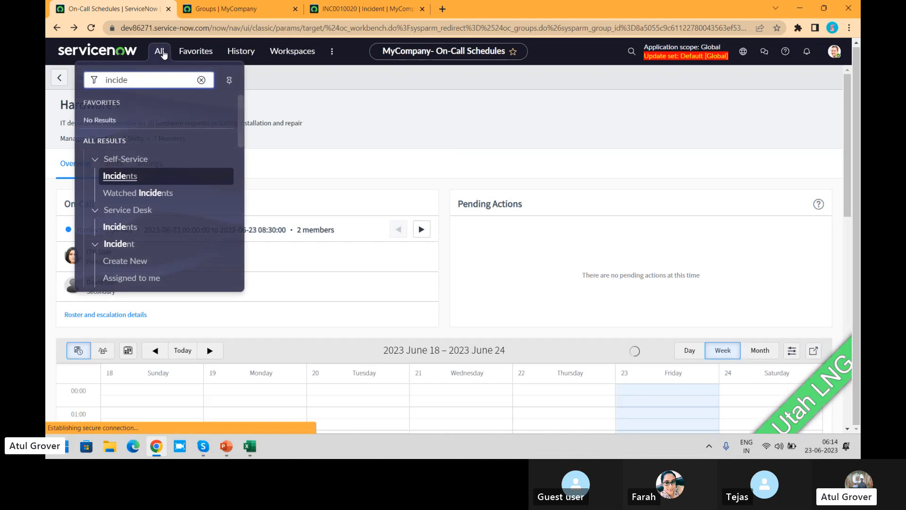
{"action": "left_click", "coordinate": [162, 51]}
{"action": "left_click", "coordinate": [160, 52]}
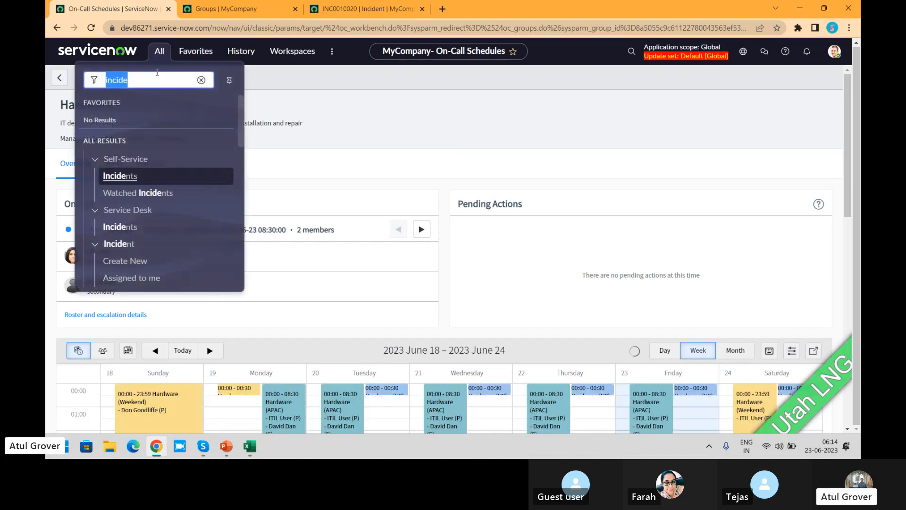
{"action": "type", "text": "on-call"}
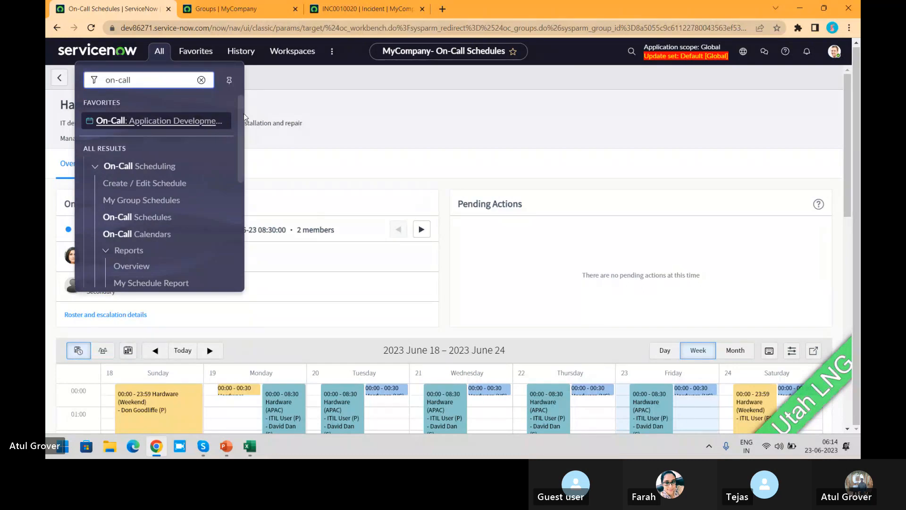
{"action": "left_click_drag", "start_coordinate": [242, 113], "coordinate": [236, 202]}
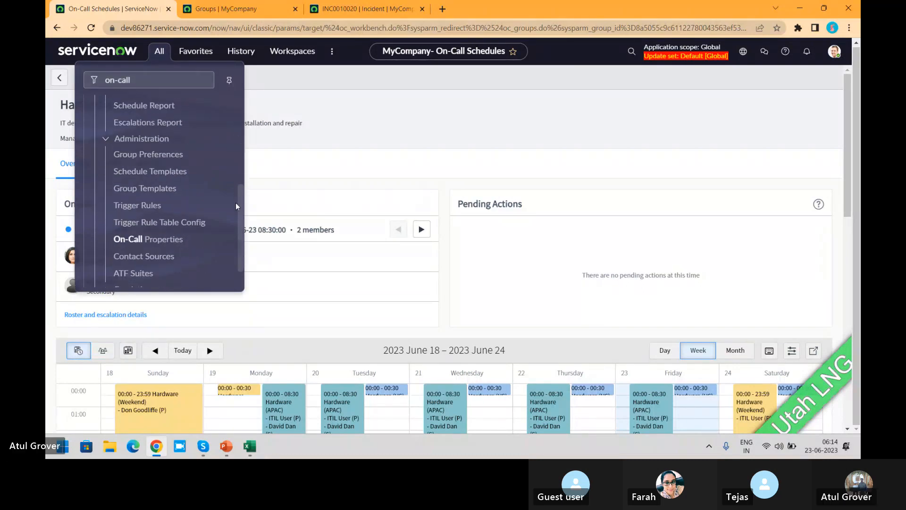
{"action": "left_click", "coordinate": [155, 208]}
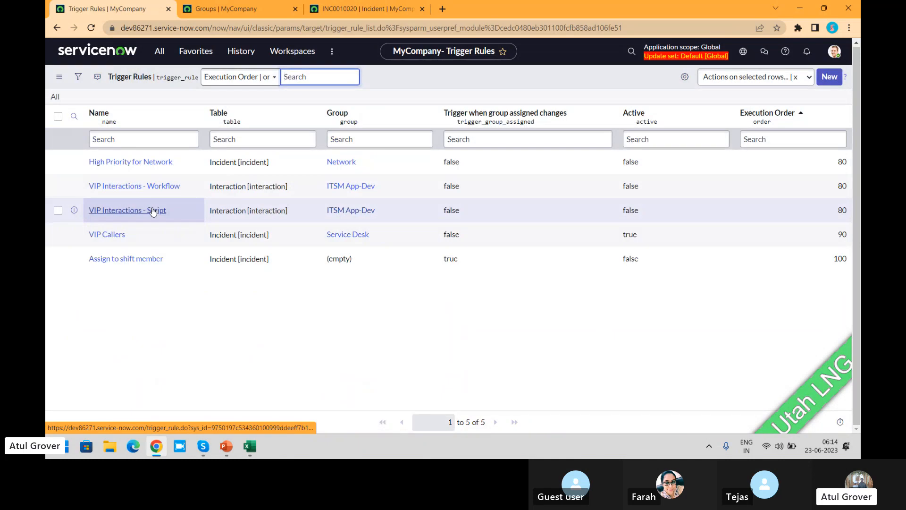
- Review the activation conditions of the High Priority for Network trigger rule, then activate it and save without leaving the form
{"action": "left_click", "coordinate": [126, 163]}
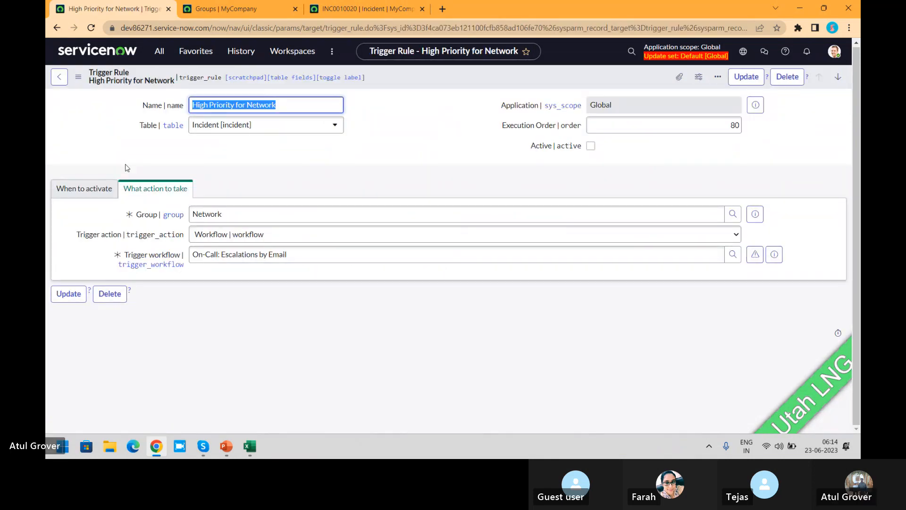
{"action": "left_click", "coordinate": [93, 189]}
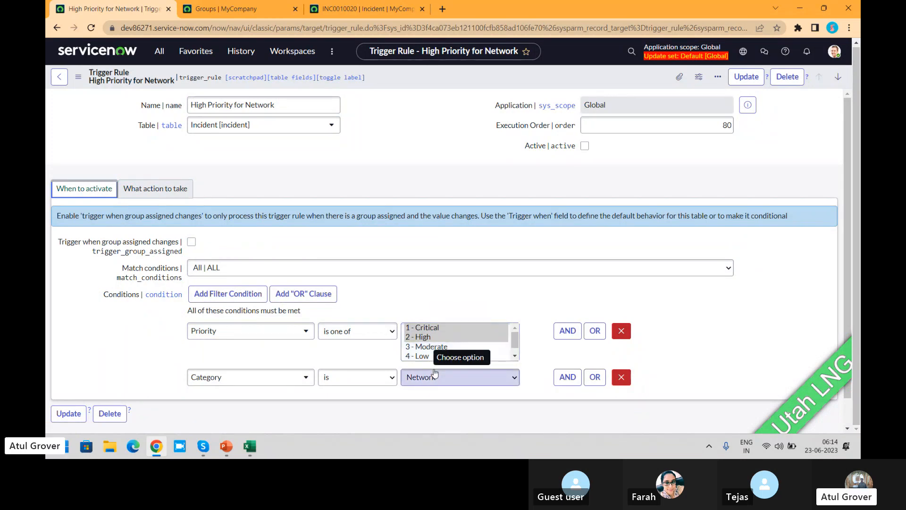
{"action": "left_click", "coordinate": [585, 145]}
{"action": "right_click", "coordinate": [529, 83]}
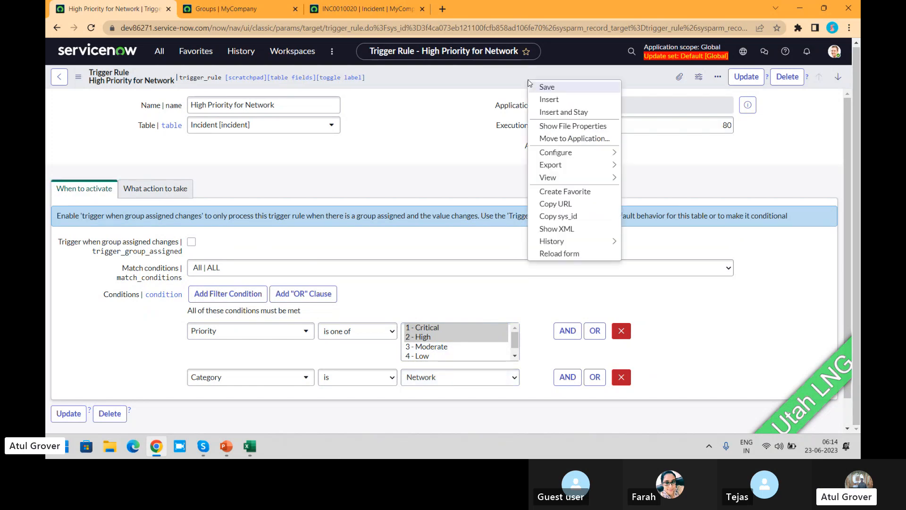
{"action": "left_click", "coordinate": [546, 88]}
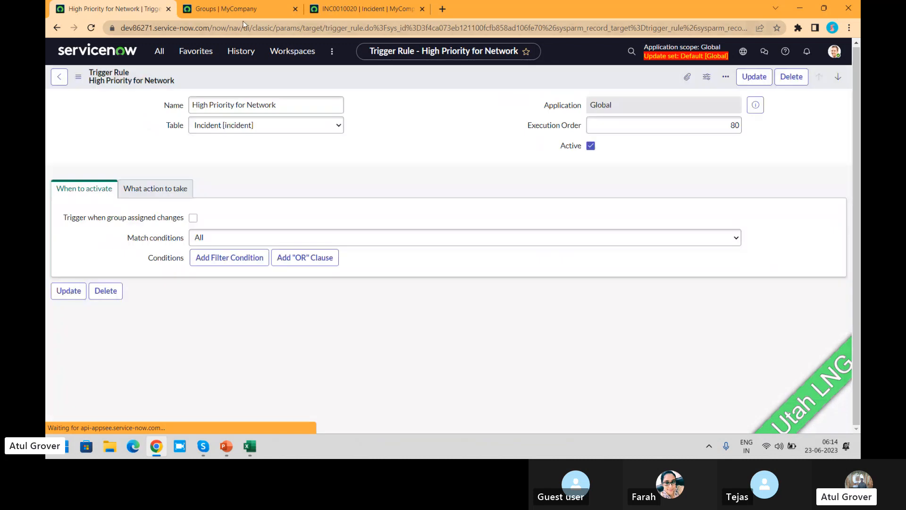
- Open the Service Desk on-call schedule and compare its current period and primary member with the incident's assignee
{"action": "left_click", "coordinate": [341, 5]}
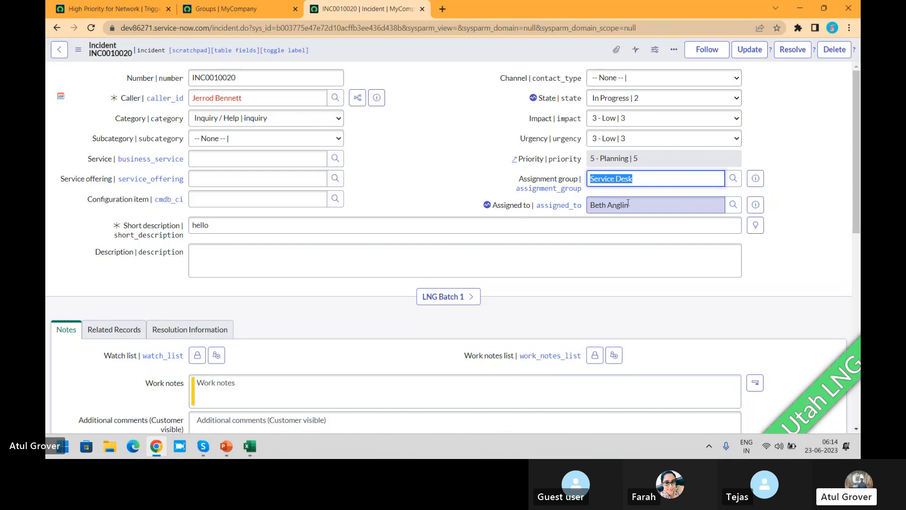
{"action": "left_click", "coordinate": [91, 14]}
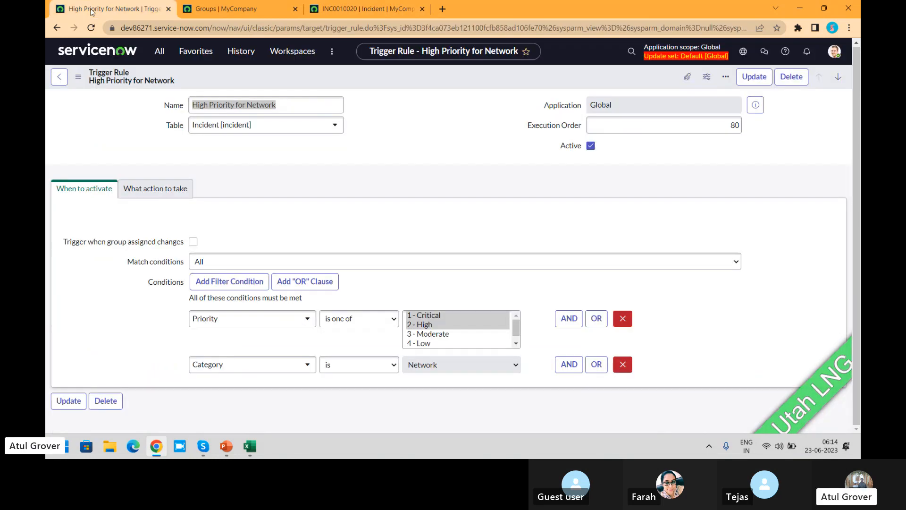
{"action": "left_click", "coordinate": [159, 51]}
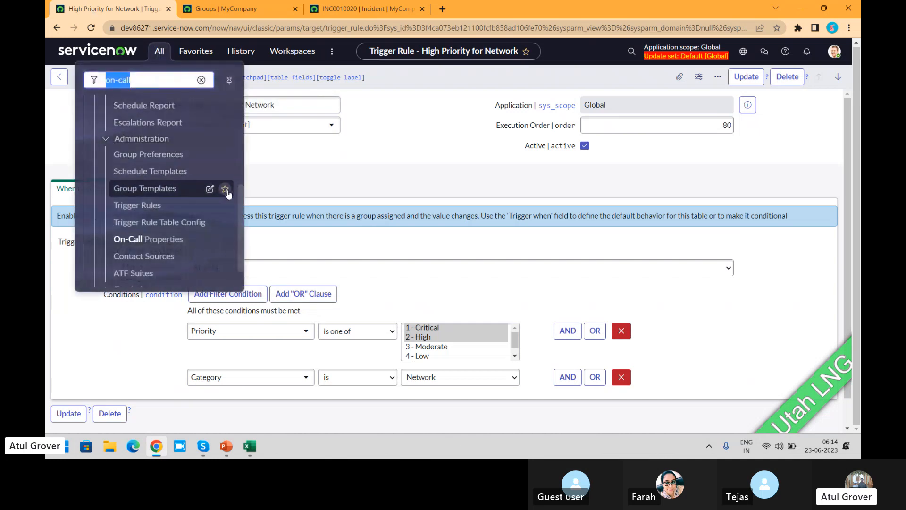
{"action": "left_click_drag", "start_coordinate": [241, 211], "coordinate": [245, 107]}
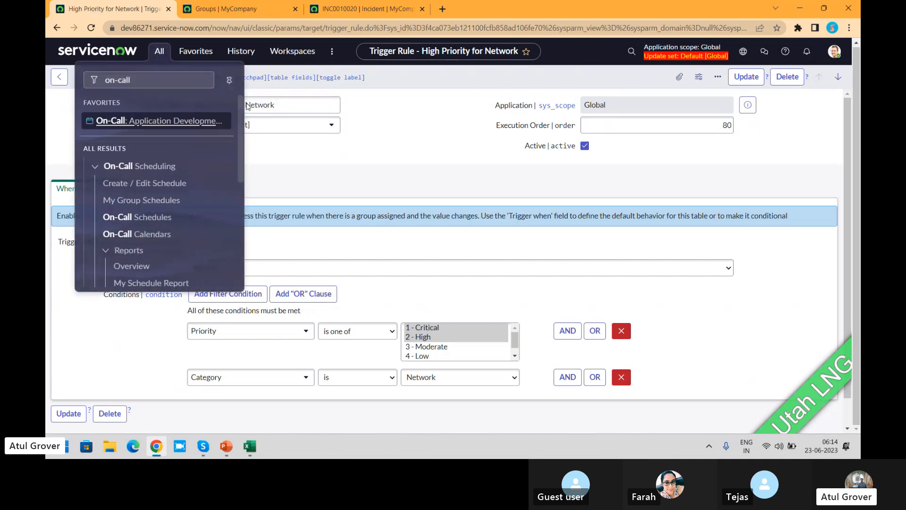
{"action": "left_click", "coordinate": [132, 216]}
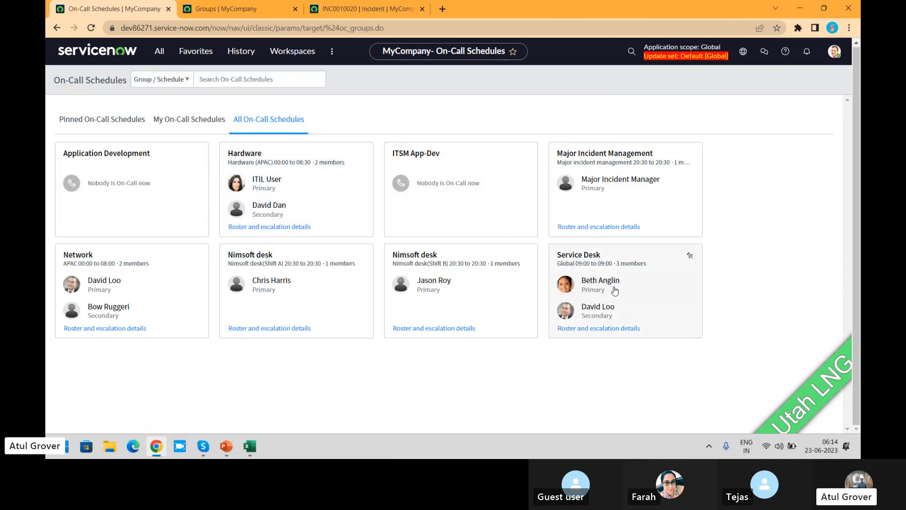
{"action": "left_click", "coordinate": [618, 290]}
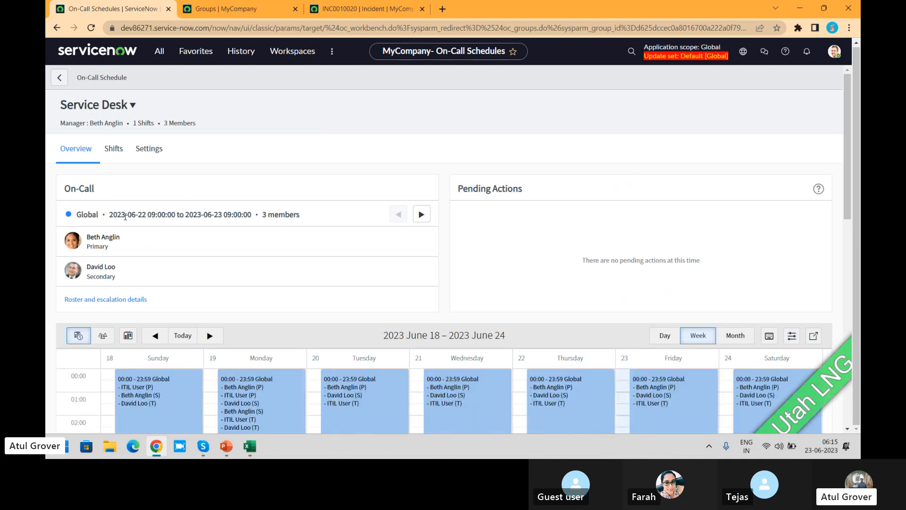
{"action": "left_click_drag", "start_coordinate": [126, 215], "coordinate": [159, 215]}
{"action": "left_click_drag", "start_coordinate": [243, 215], "coordinate": [75, 215]}
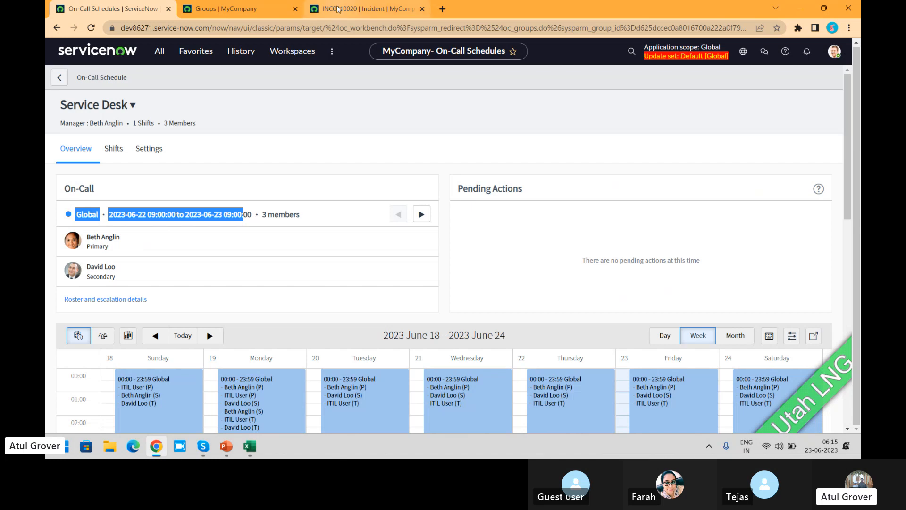
- Examine the saved incident's activity entries, Task SLAs and system-modified fields for evidence of the on-call assignment
{"action": "left_click", "coordinate": [351, 7]}
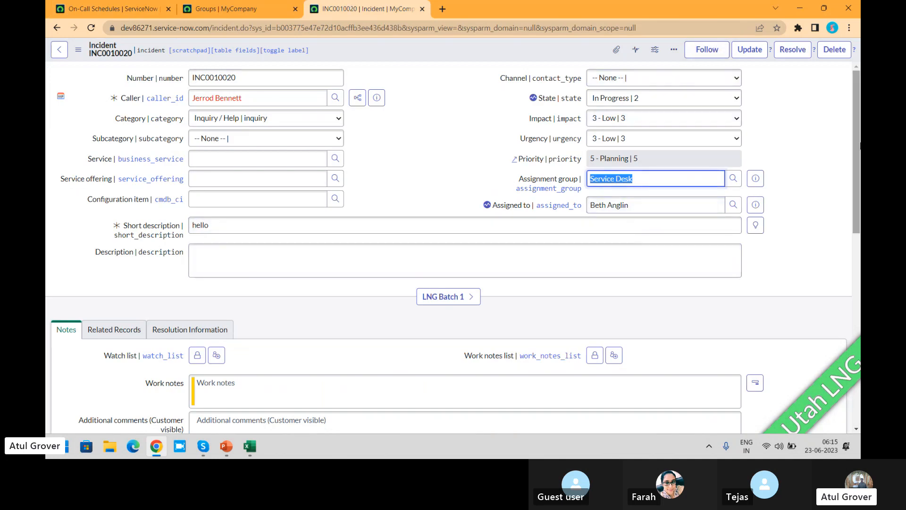
{"action": "left_click_drag", "start_coordinate": [857, 137], "coordinate": [856, 194]}
{"action": "scroll", "coordinate": [859, 315], "scroll_direction": "down", "scroll_amount": 1}
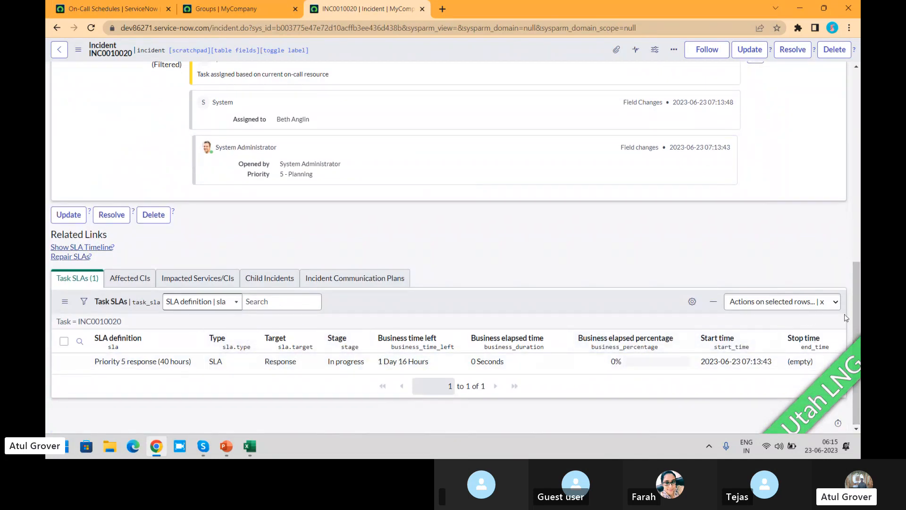
{"action": "left_click_drag", "start_coordinate": [859, 318], "coordinate": [859, 125]}
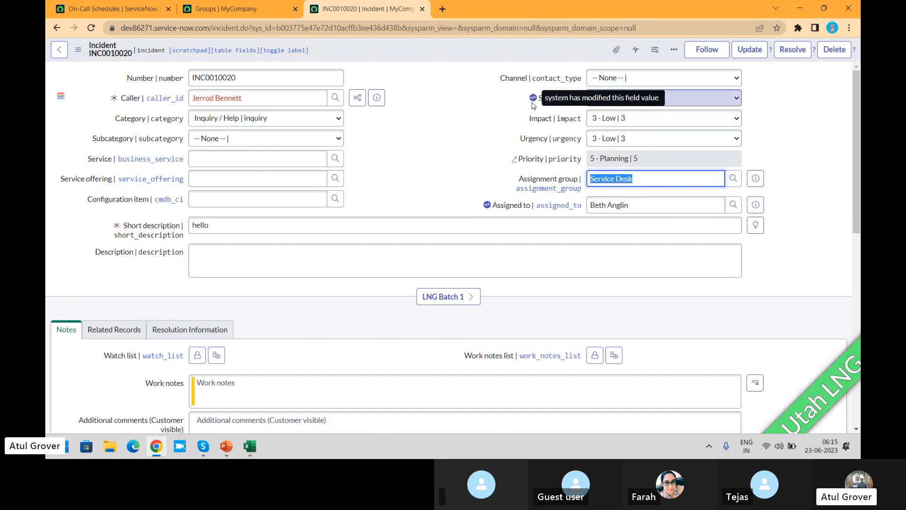
- Examine the Service Desk weekly on-call calendar for each day's shift hours and primary, secondary and tertiary members
{"action": "left_click", "coordinate": [125, 10]}
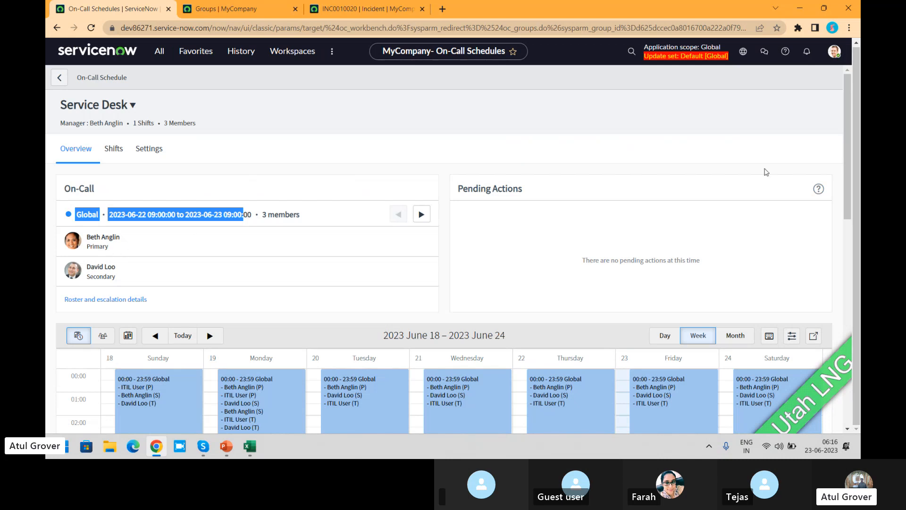
{"action": "left_click_drag", "start_coordinate": [853, 122], "coordinate": [856, 159]}
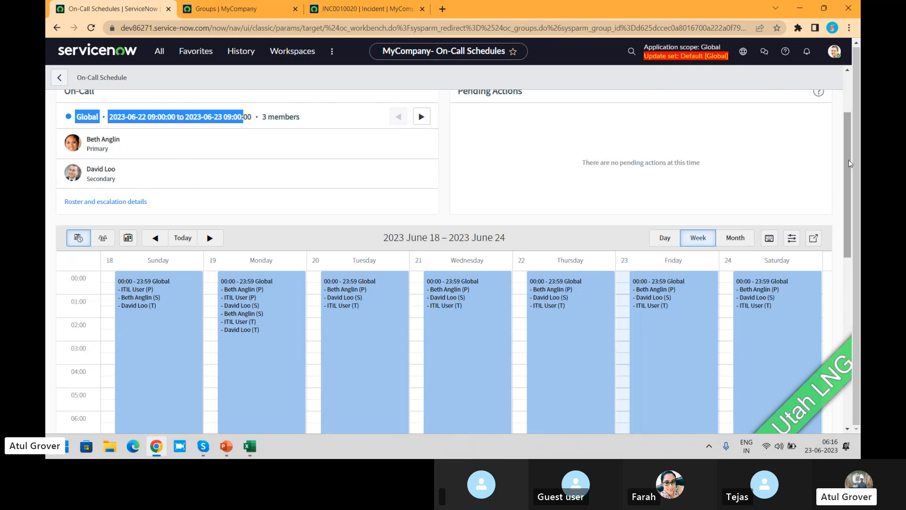
{"action": "left_click_drag", "start_coordinate": [847, 160], "coordinate": [852, 277]}
{"action": "scroll", "coordinate": [852, 277], "scroll_direction": "up", "scroll_amount": 6}
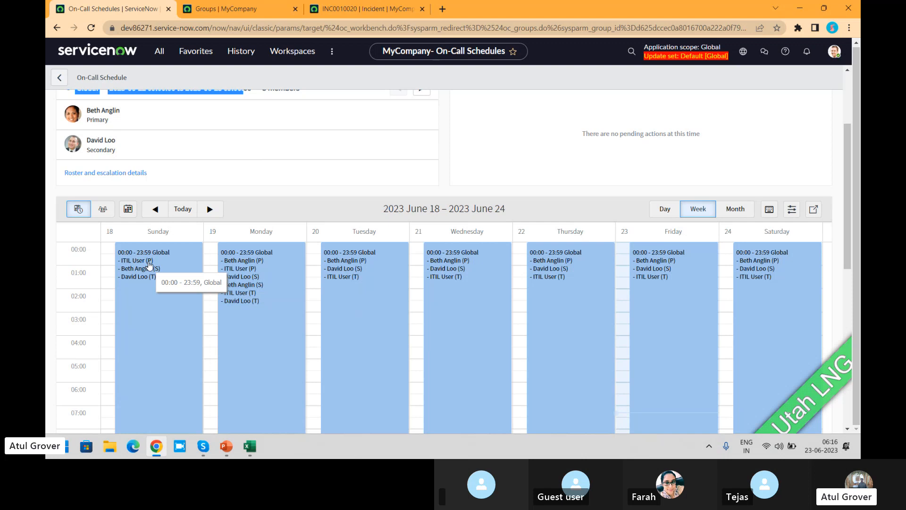
- Find "dashb" in the application navigator and open the Self-Service Dashboards page
{"action": "left_click_drag", "start_coordinate": [848, 183], "coordinate": [843, 124]}
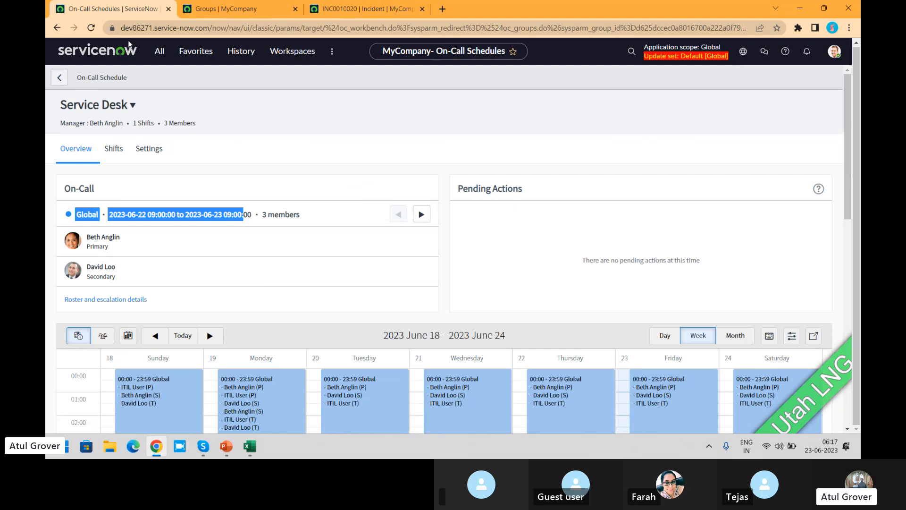
{"action": "left_click", "coordinate": [164, 49]}
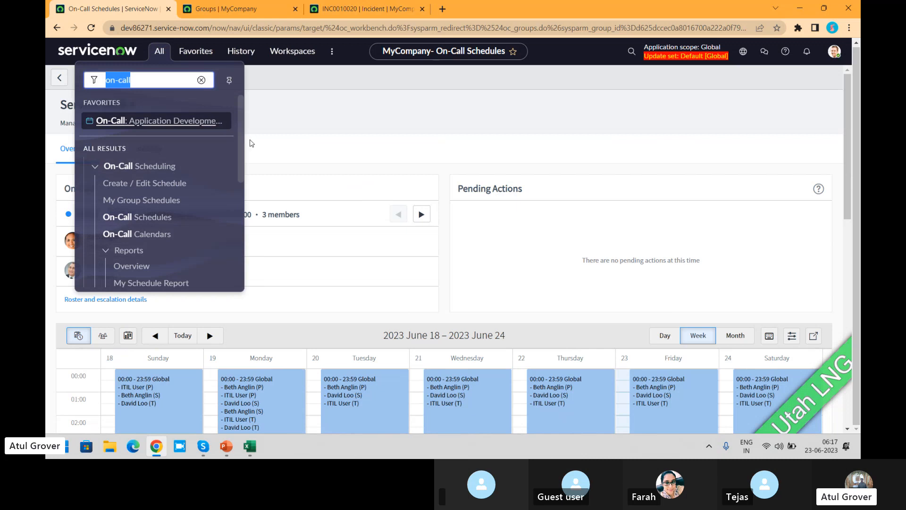
{"action": "mouse_move", "coordinate": [245, 143]}
{"action": "left_mouse_down"}
{"action": "mouse_move", "coordinate": [236, 254]}
{"action": "mouse_move", "coordinate": [257, 140]}
{"action": "left_mouse_up"}
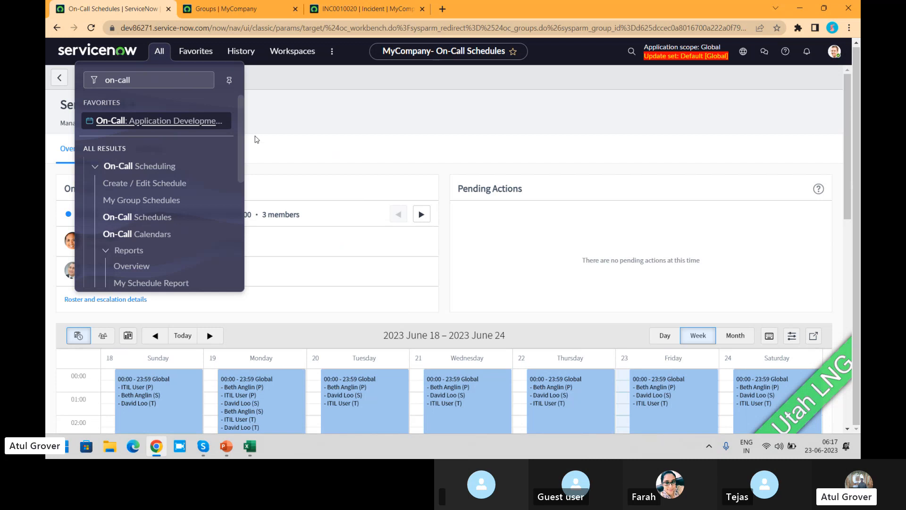
{"action": "left_click_drag", "start_coordinate": [256, 139], "coordinate": [245, 108]}
{"action": "left_click", "coordinate": [184, 80]}
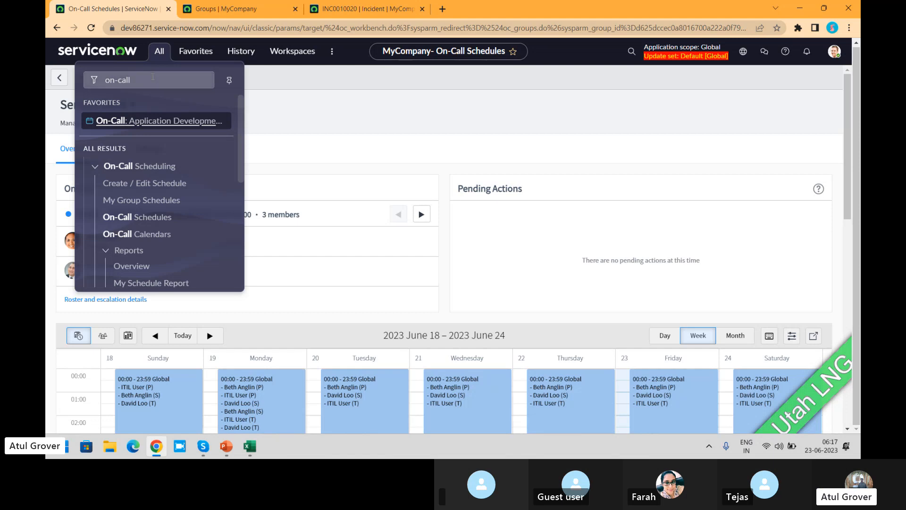
{"action": "type", "text": "dasho"}
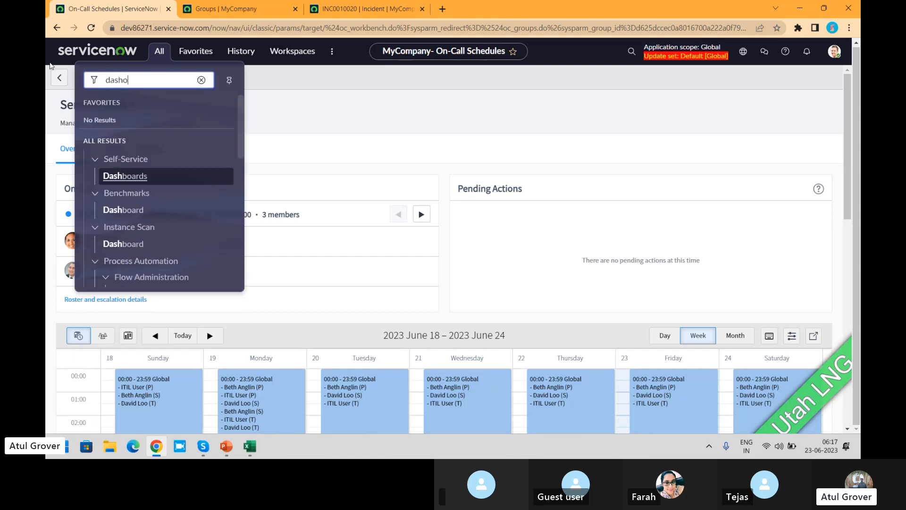
{"action": "key", "text": "BackSpace"}
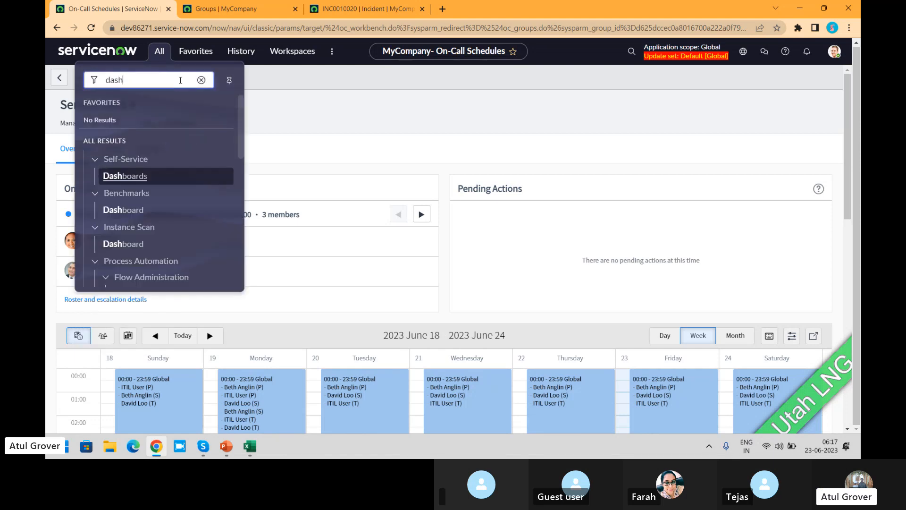
{"action": "type", "text": "b"}
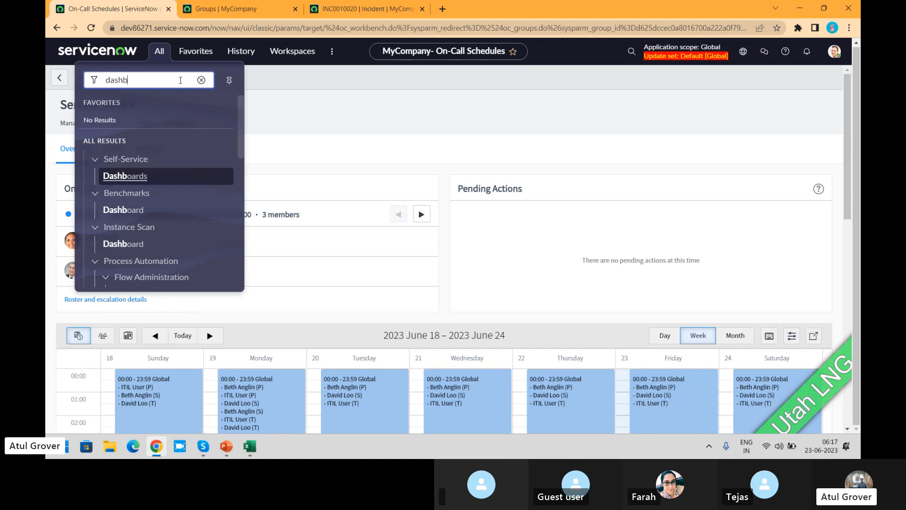
{"action": "left_click", "coordinate": [126, 177]}
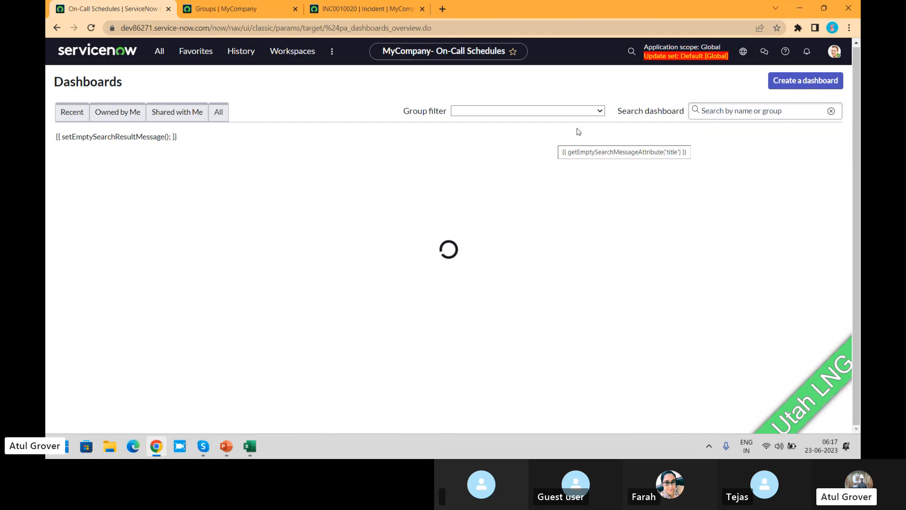
- Search the dashboards for "on-call" and open the On-Call Overview dashboard
{"action": "left_click", "coordinate": [714, 110]}
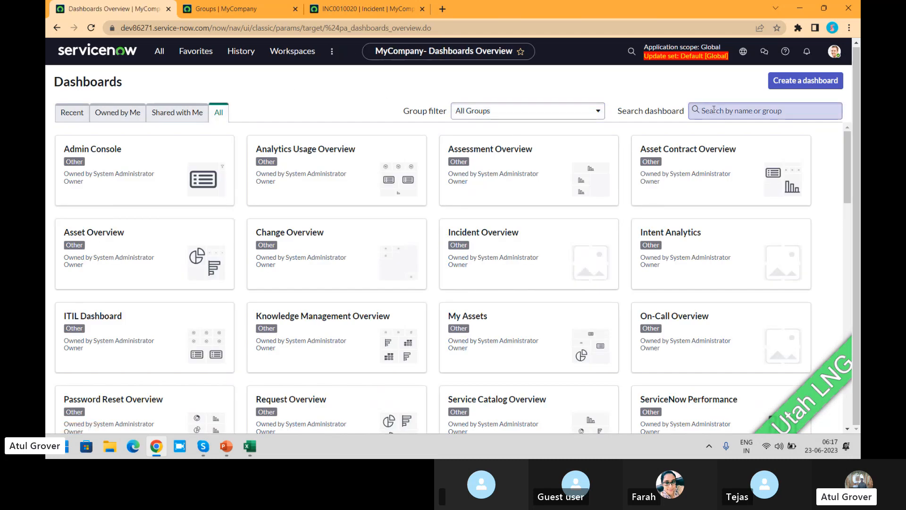
{"action": "type", "text": "on-"}
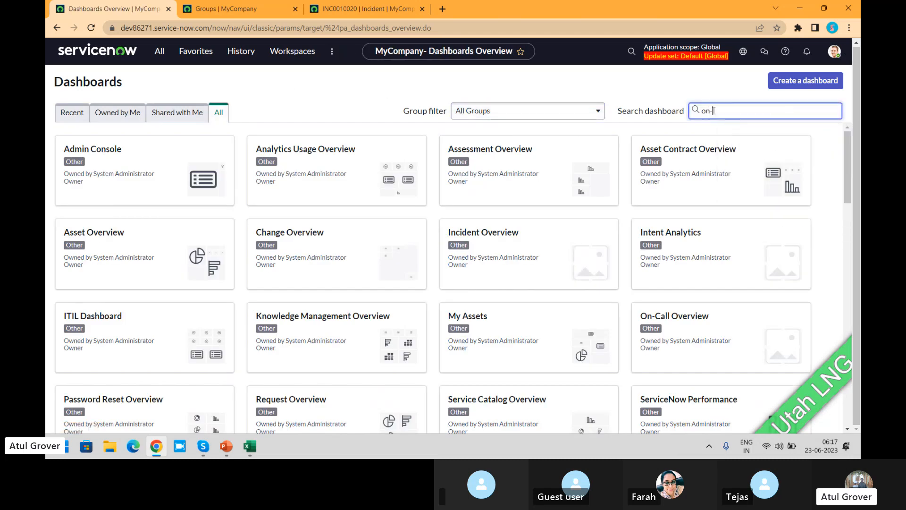
{"action": "type", "text": "call"}
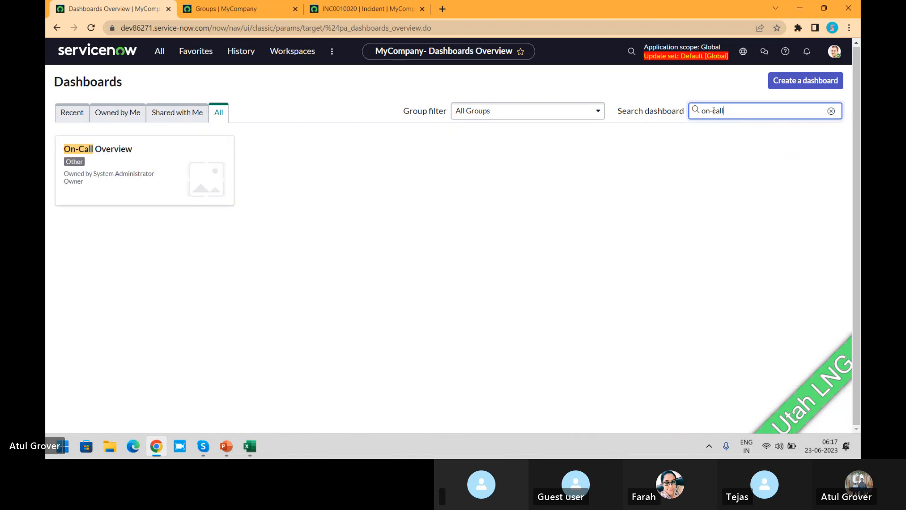
{"action": "left_click", "coordinate": [146, 178]}
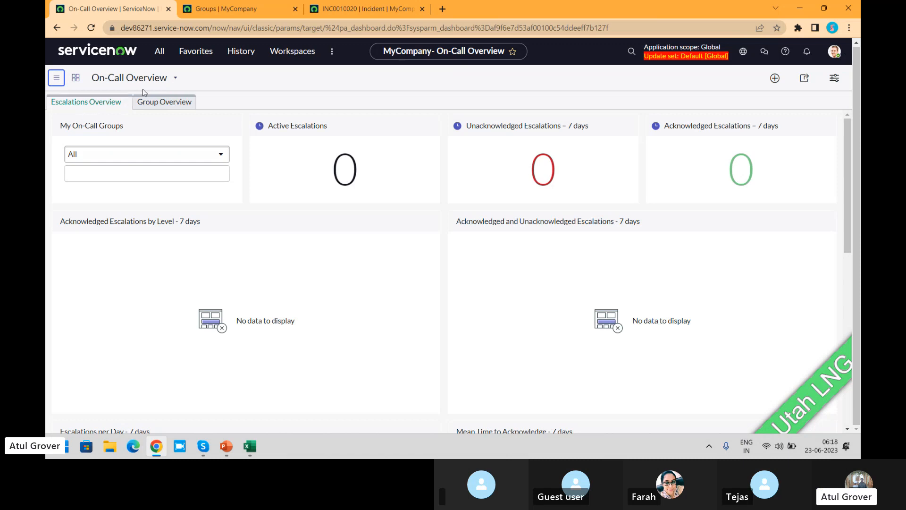
- Review the Group Overview and Escalations Overview reports of the On-Call Overview dashboard
{"action": "left_click", "coordinate": [144, 106]}
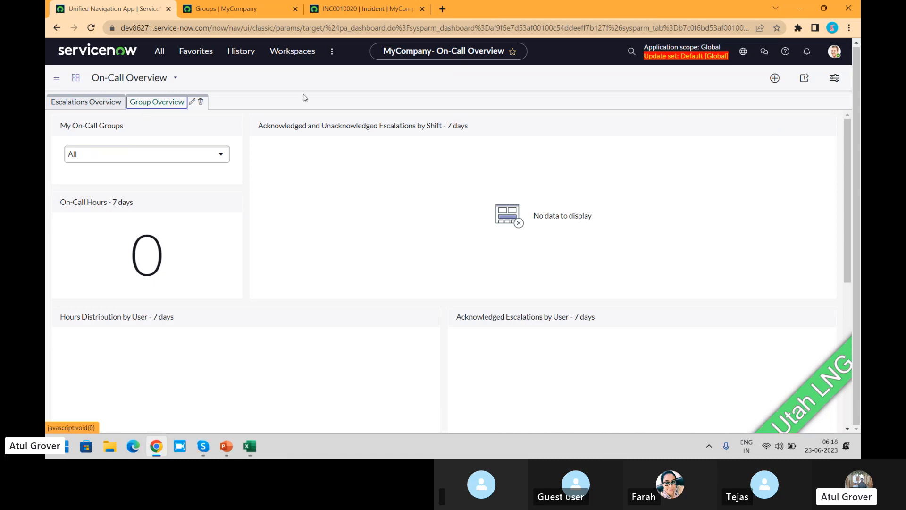
{"action": "left_click_drag", "start_coordinate": [846, 161], "coordinate": [846, 178]}
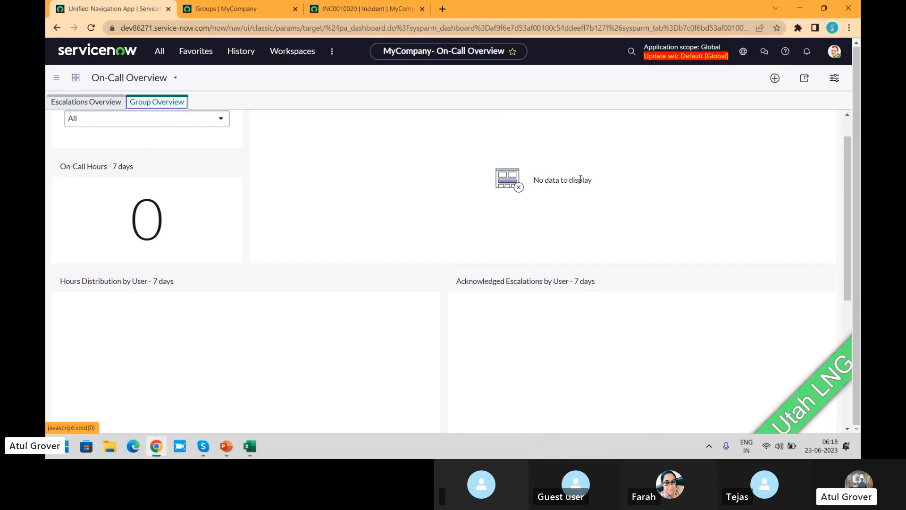
{"action": "left_click", "coordinate": [93, 108]}
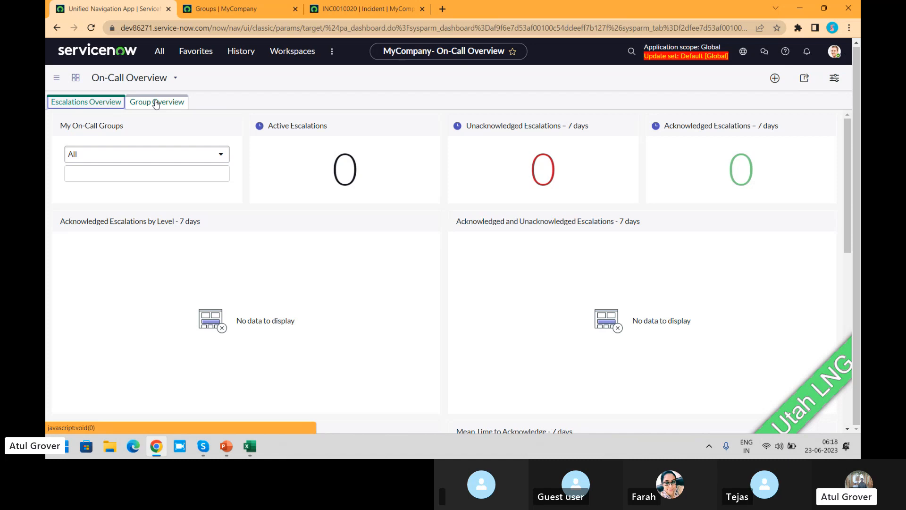
{"action": "key", "text": "alt+Tab"}
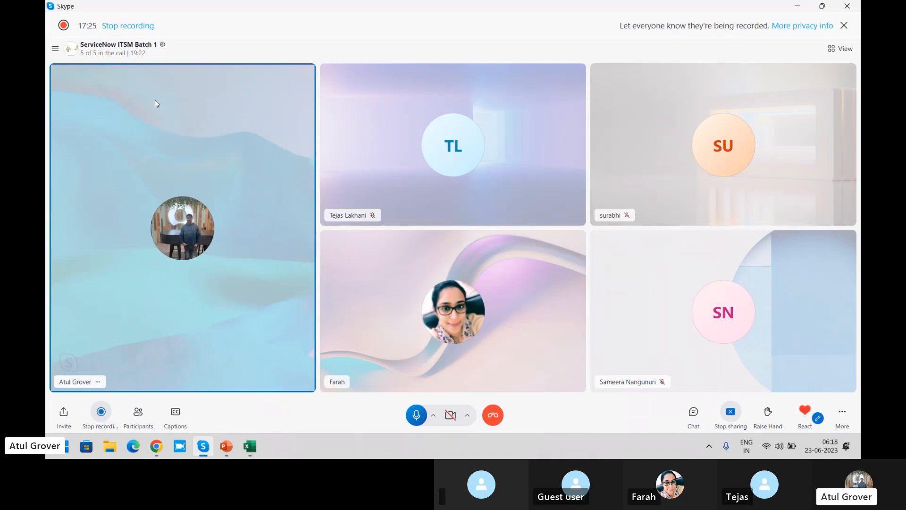
{"action": "key", "text": "alt+Tab"}
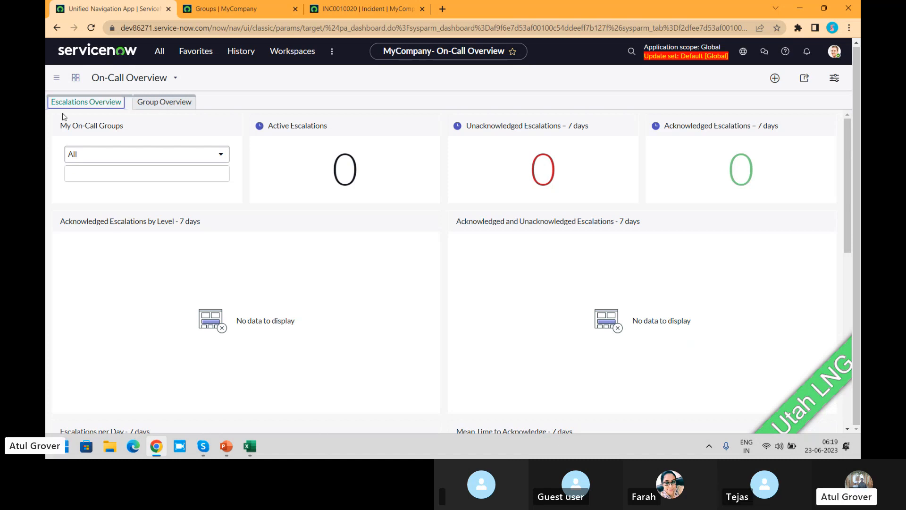
{"action": "left_click", "coordinate": [87, 104]}
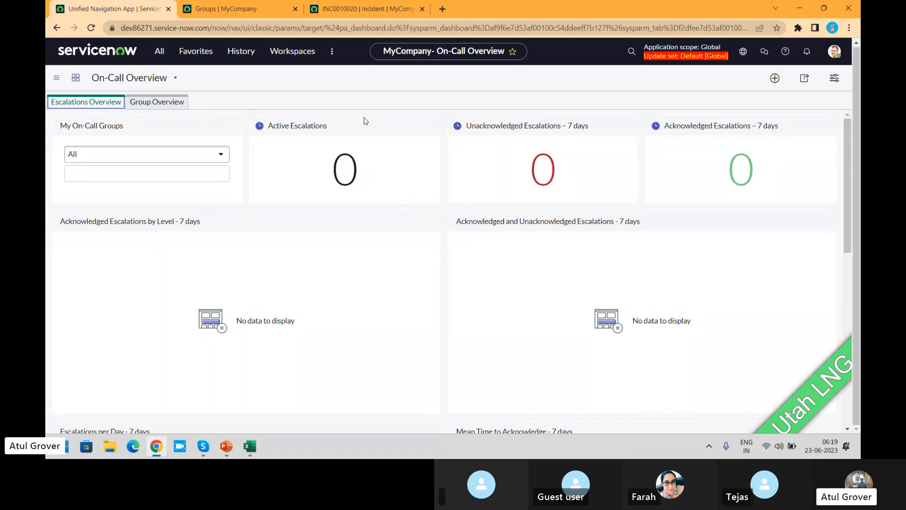
- Find "on-c" in the application navigator and open the On-Call Schedules page
{"action": "left_click", "coordinate": [160, 54]}
{"action": "type", "text": "o"}
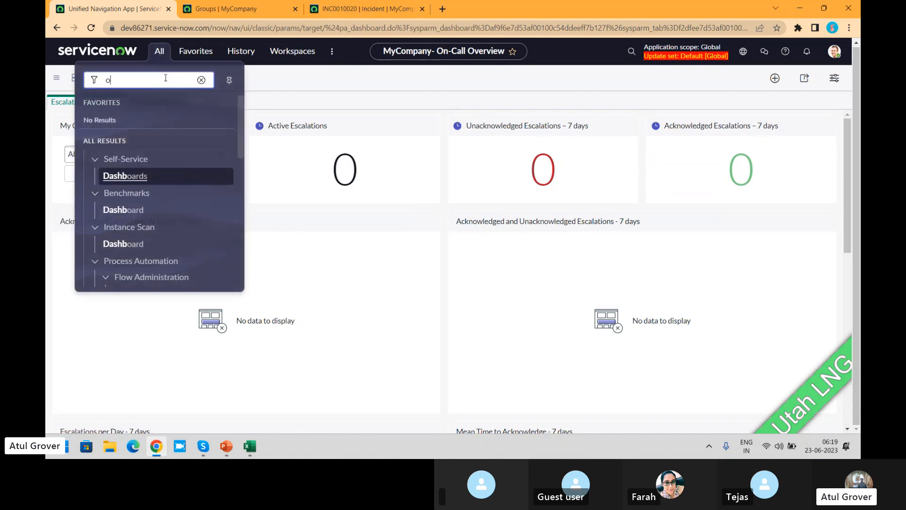
{"action": "type", "text": "n-c"}
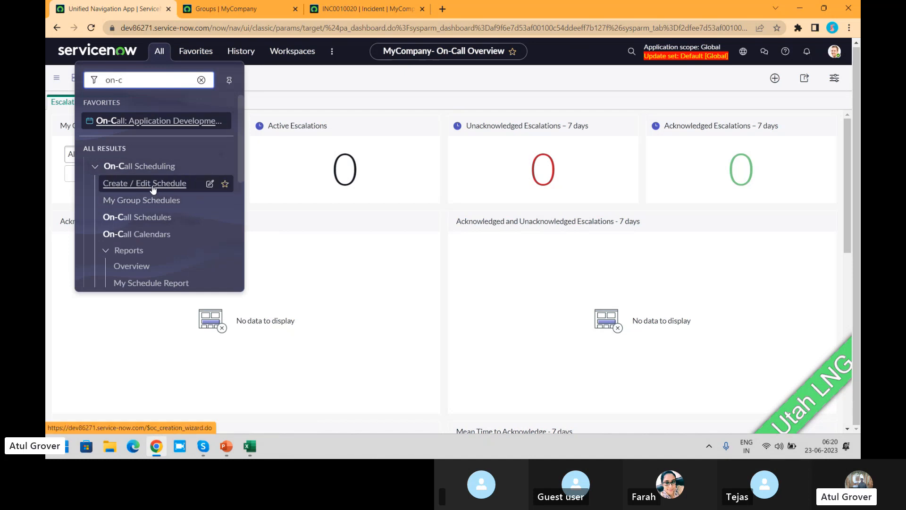
{"action": "left_click", "coordinate": [142, 218]}
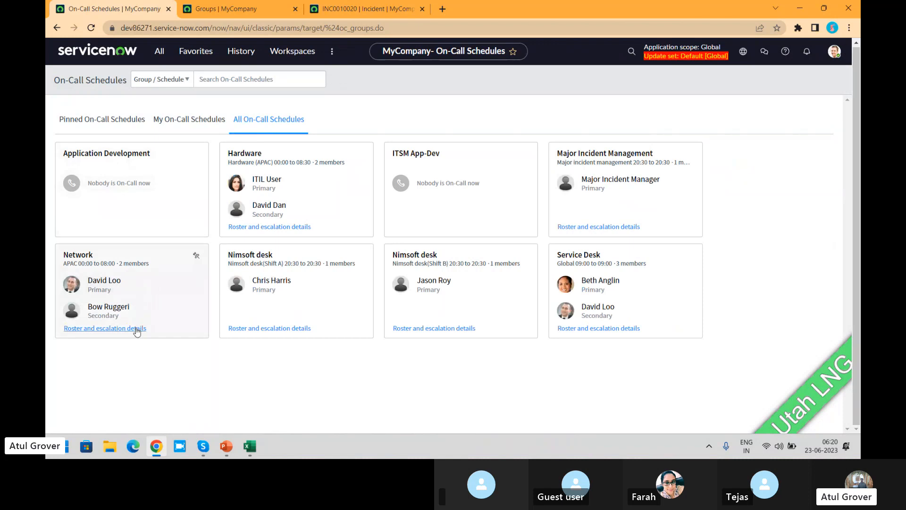
- Examine the Network group's current on-call roster and escalation path, then close the details
{"action": "left_click", "coordinate": [136, 330]}
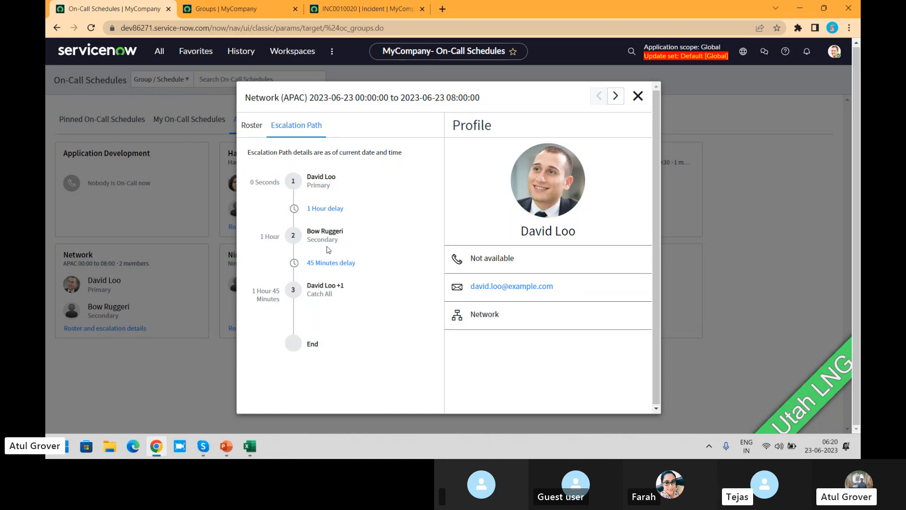
{"action": "left_click", "coordinate": [250, 129]}
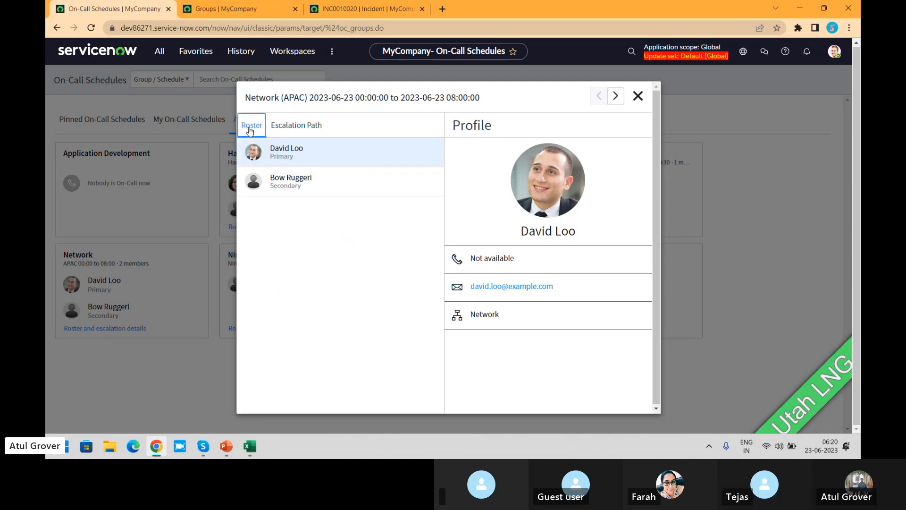
{"action": "left_click", "coordinate": [287, 124]}
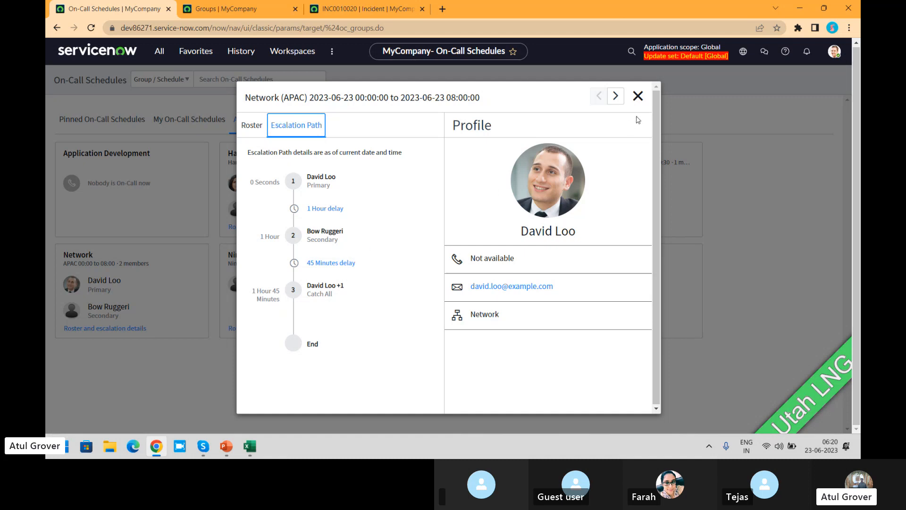
{"action": "left_click", "coordinate": [637, 96]}
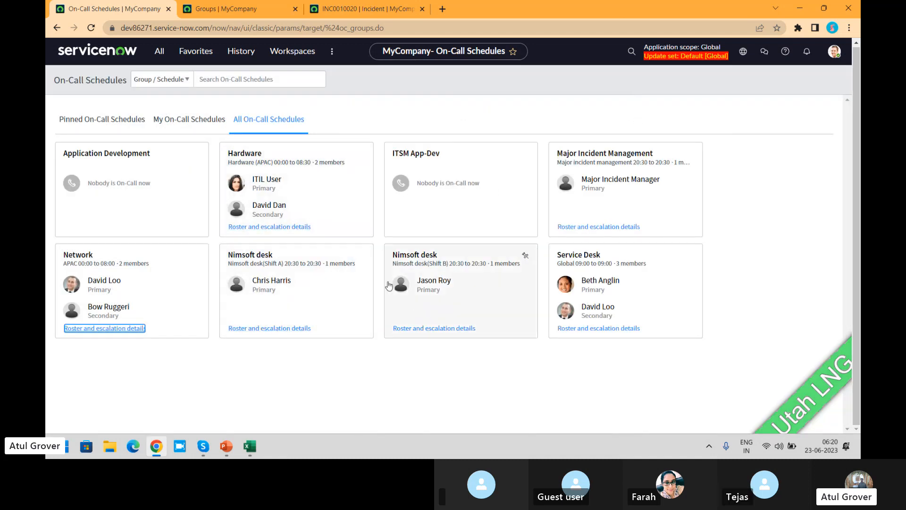
- Open the Service Desk roster and escalation details and inspect the primary member's reminders and escalation delay
{"action": "left_click", "coordinate": [595, 327]}
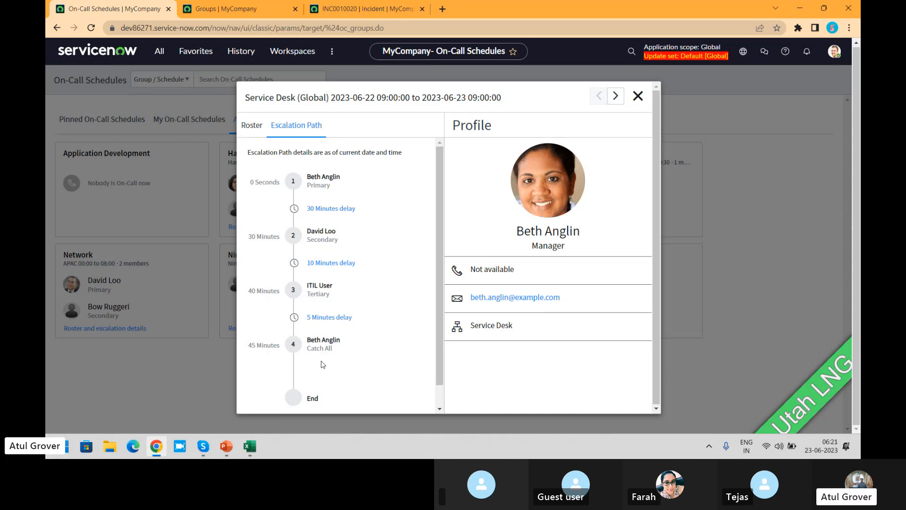
{"action": "left_click_drag", "start_coordinate": [341, 348], "coordinate": [307, 348]}
{"action": "left_click", "coordinate": [336, 211]}
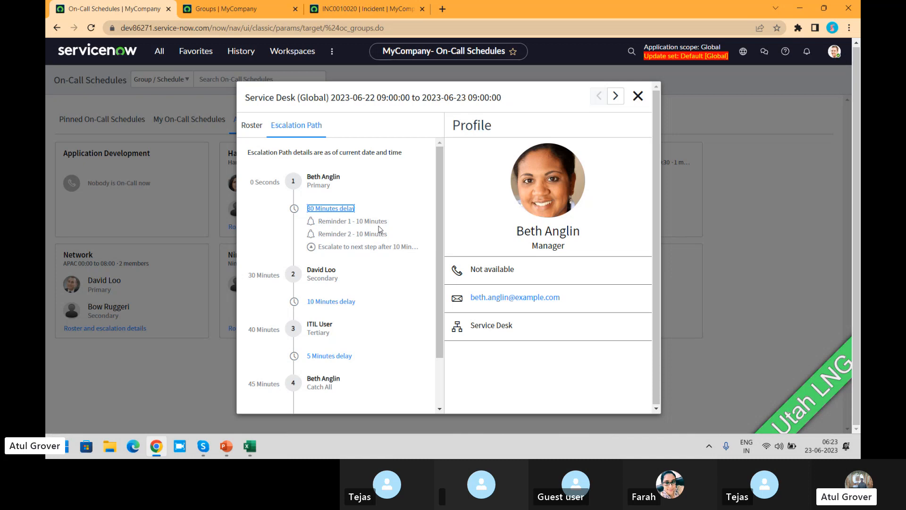
{"action": "left_click_drag", "start_coordinate": [388, 222], "coordinate": [442, 254]}
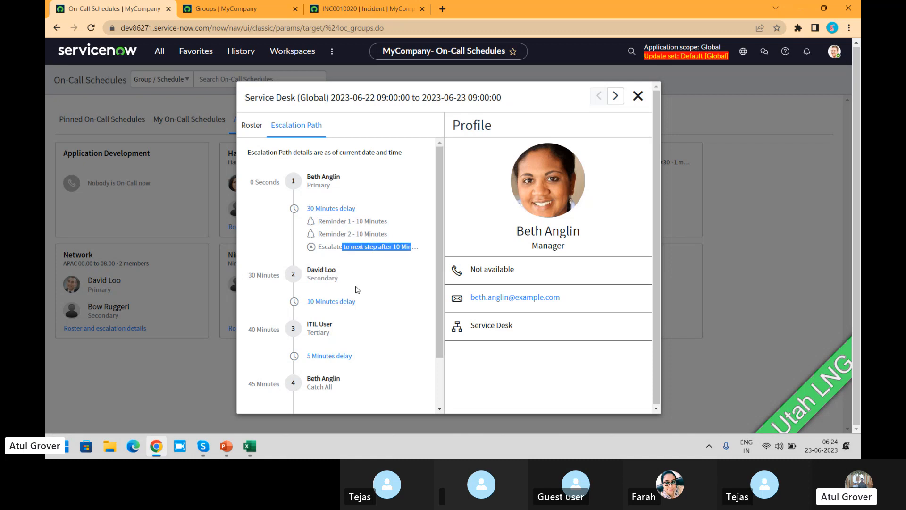
- Inspect the secondary and tertiary members' escalation delays and the final Catch All level for Service Desk, then close the details
{"action": "left_click", "coordinate": [336, 302]}
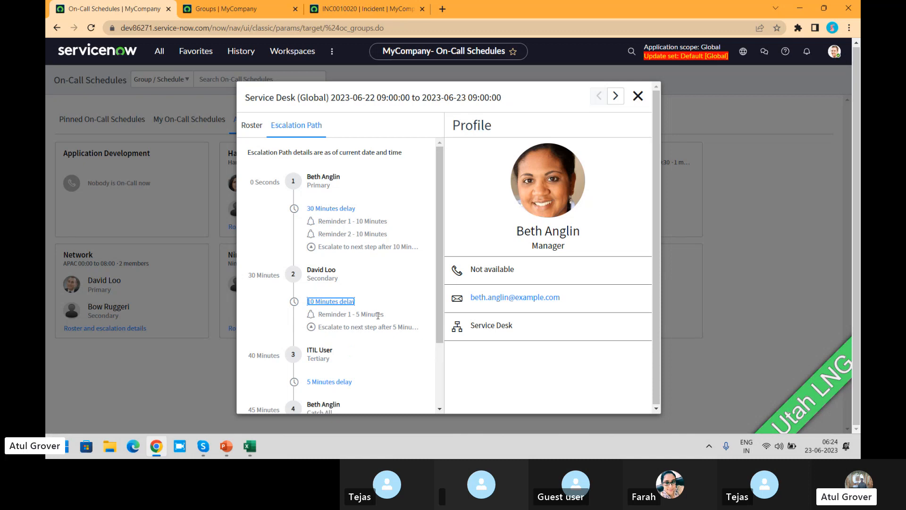
{"action": "left_click_drag", "start_coordinate": [384, 314], "coordinate": [347, 312]}
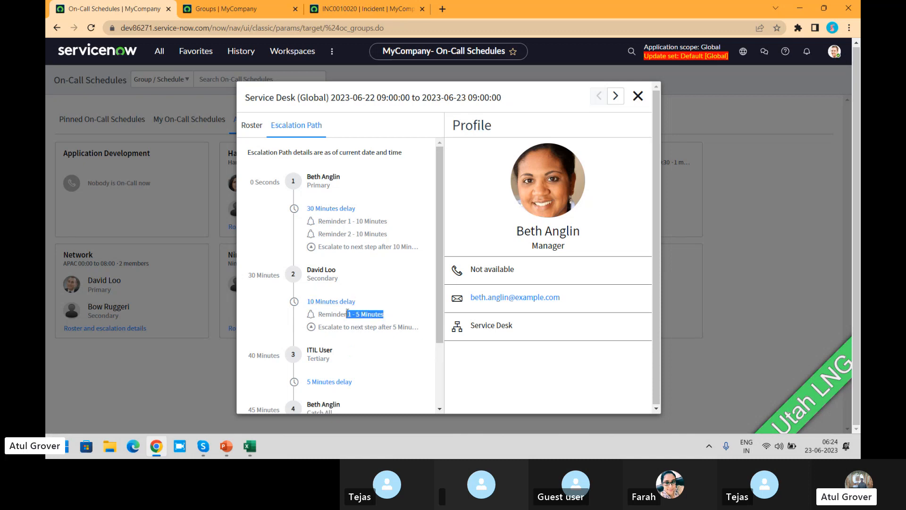
{"action": "left_click", "coordinate": [344, 381]}
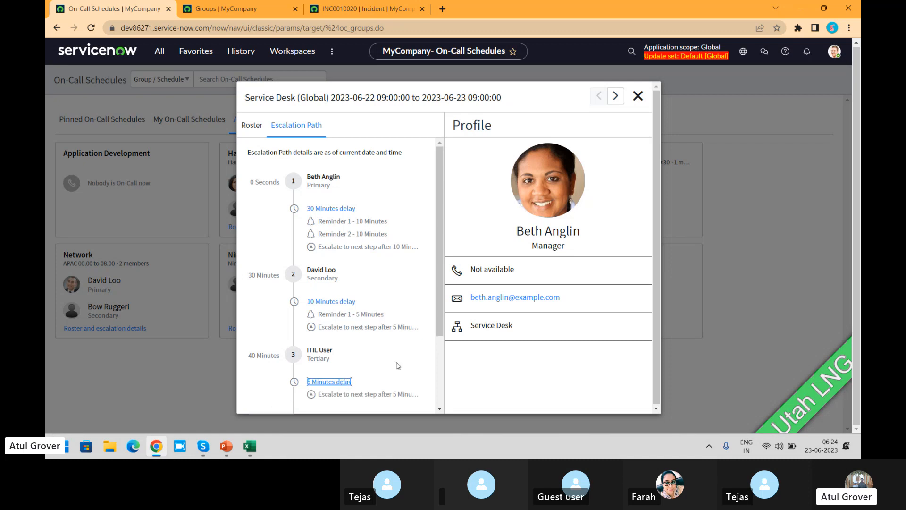
{"action": "left_click_drag", "start_coordinate": [437, 307], "coordinate": [442, 370]}
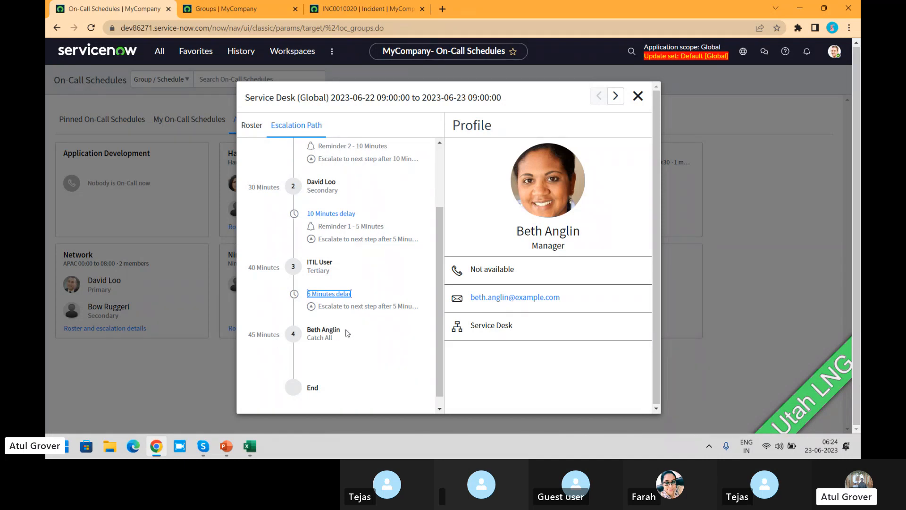
{"action": "left_click_drag", "start_coordinate": [334, 338], "coordinate": [314, 338]}
{"action": "left_click", "coordinate": [638, 96]}
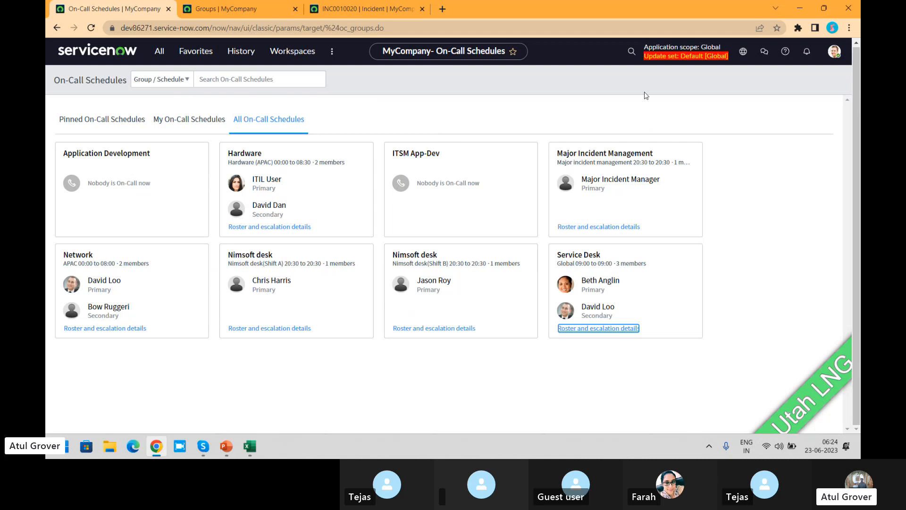
- Show My On-Call Schedules to view the schedules you manage or belong to
{"action": "left_click", "coordinate": [189, 120]}
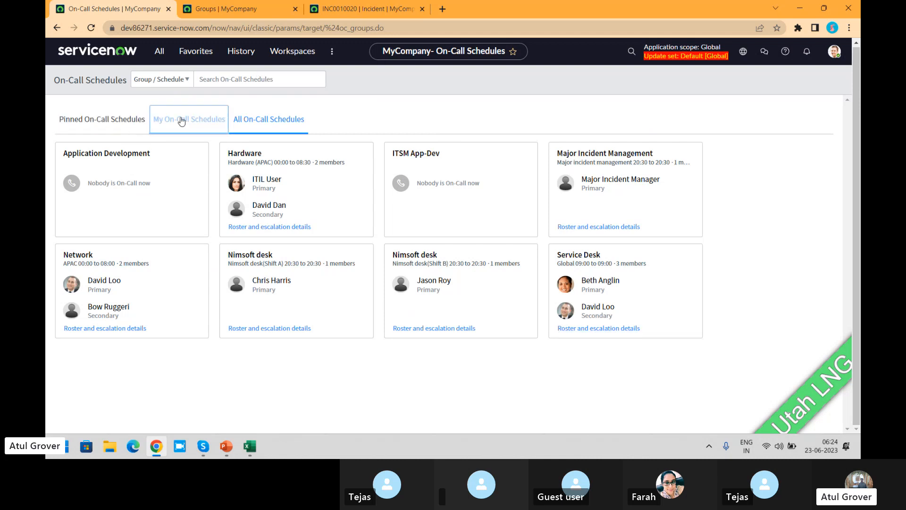
- Open the wizard for creating or editing an on-call schedule
{"action": "left_click", "coordinate": [160, 51]}
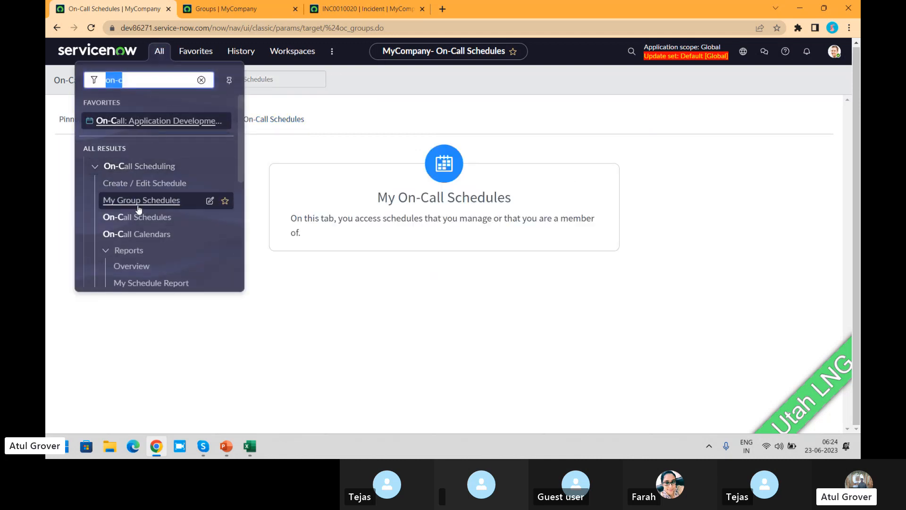
{"action": "left_click", "coordinate": [129, 185]}
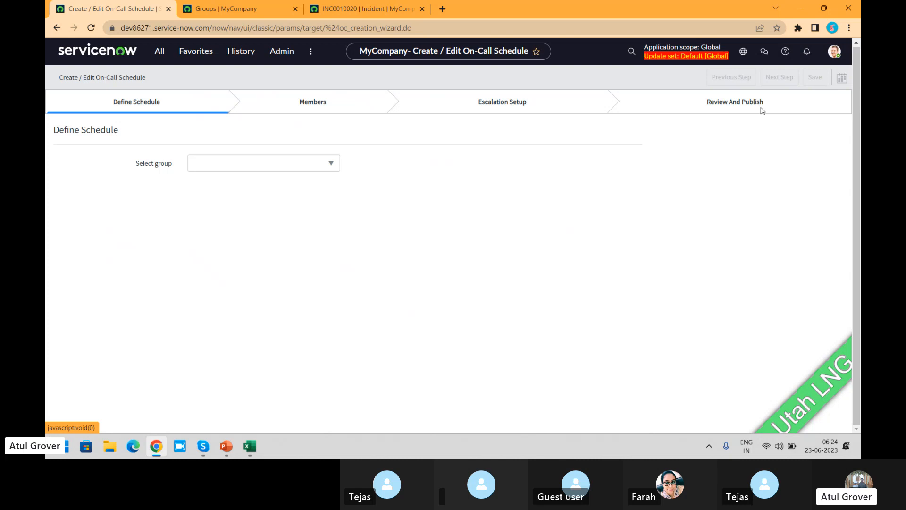
{"action": "key", "text": "alt+Tab"}
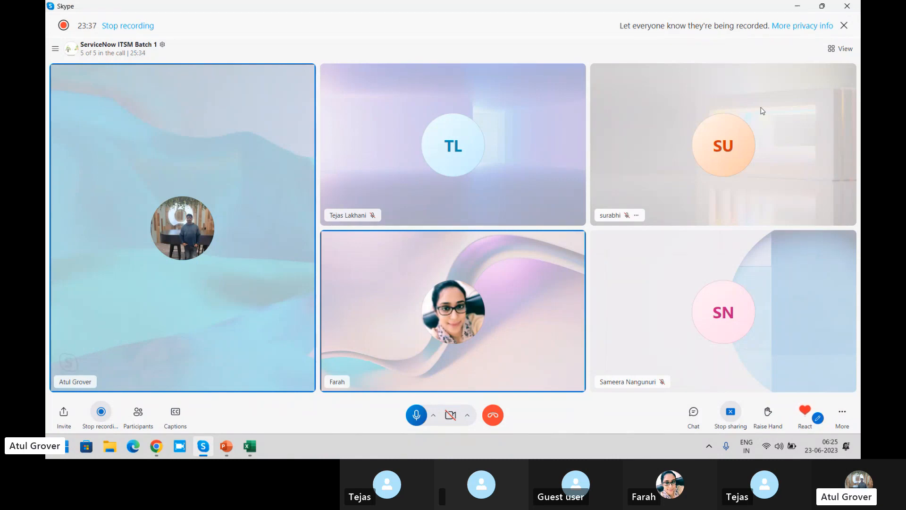
{"action": "key", "text": "alt+Tab"}
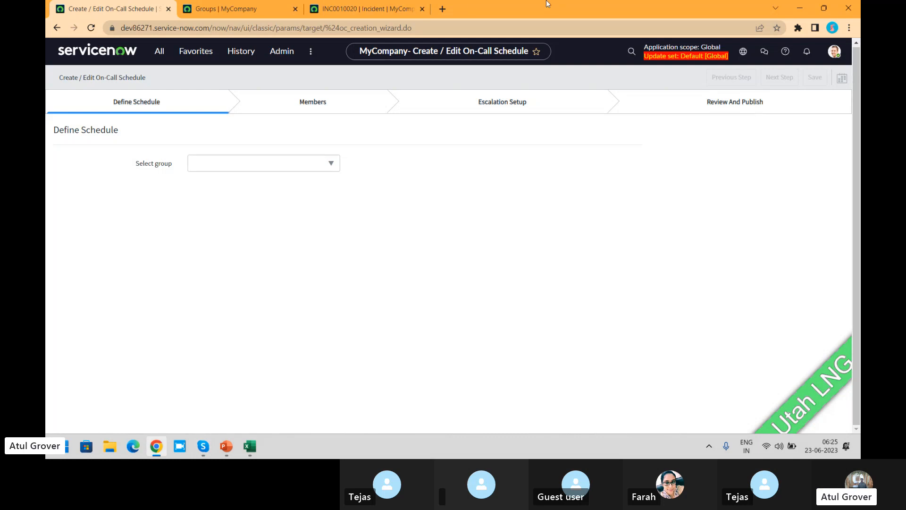
- Search the application navigator for "notify"
{"action": "left_click", "coordinate": [159, 51]}
{"action": "type", "text": "notifu"}
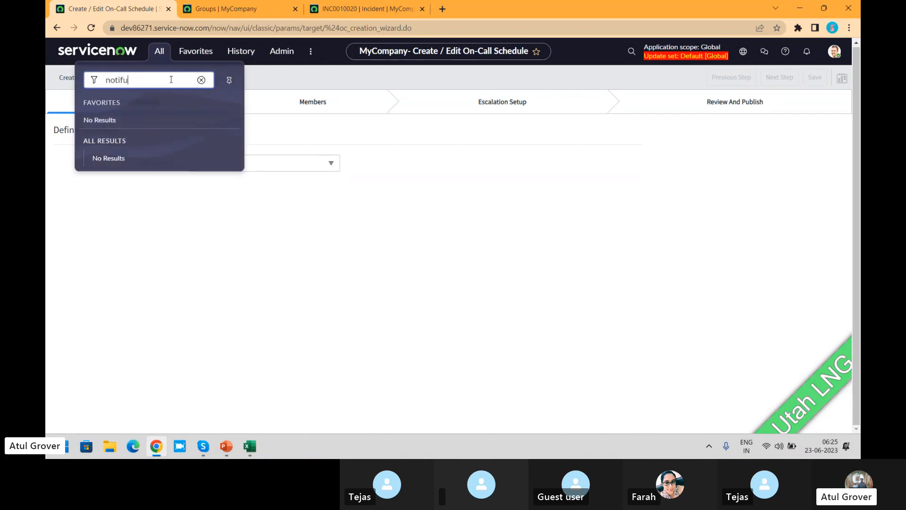
{"action": "key", "text": "BackSpace"}
{"action": "type", "text": "y"}
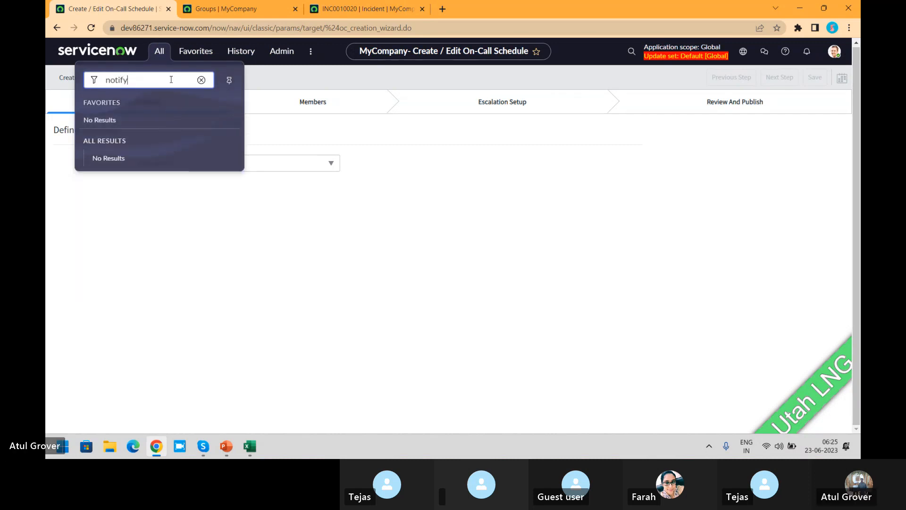
{"action": "key", "text": "BackSpace"}
{"action": "key", "text": "BackSpace"}
{"action": "key", "text": "BackSpace"}
{"action": "key", "text": "BackSpace"}
{"action": "key", "text": "BackSpace"}
{"action": "key", "text": "BackSpace"}
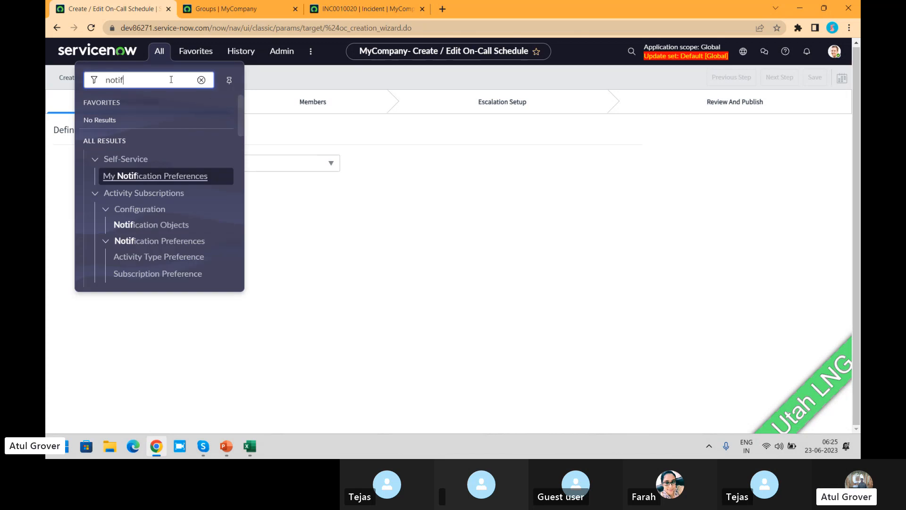
- Find "plugins" in the application navigator, open the plugins page and dismiss the redirect notice
{"action": "type", "text": "plugins"}
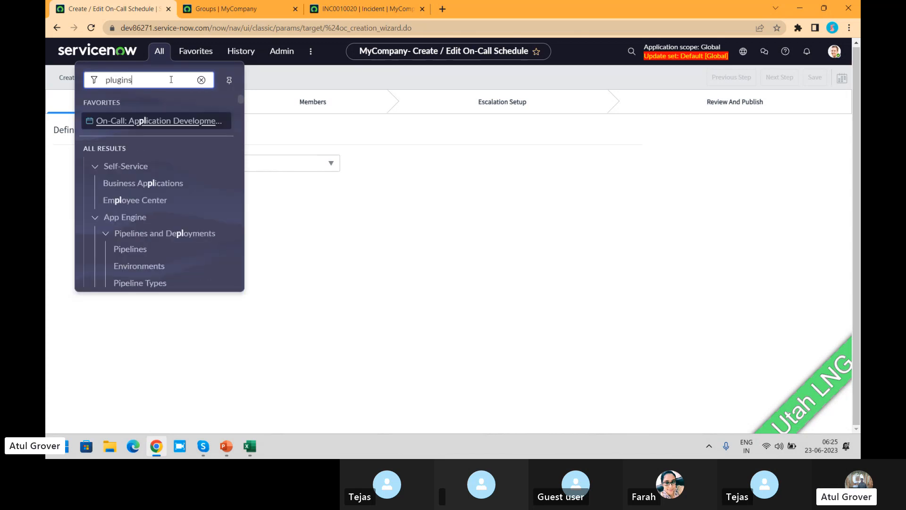
{"action": "left_click", "coordinate": [116, 176]}
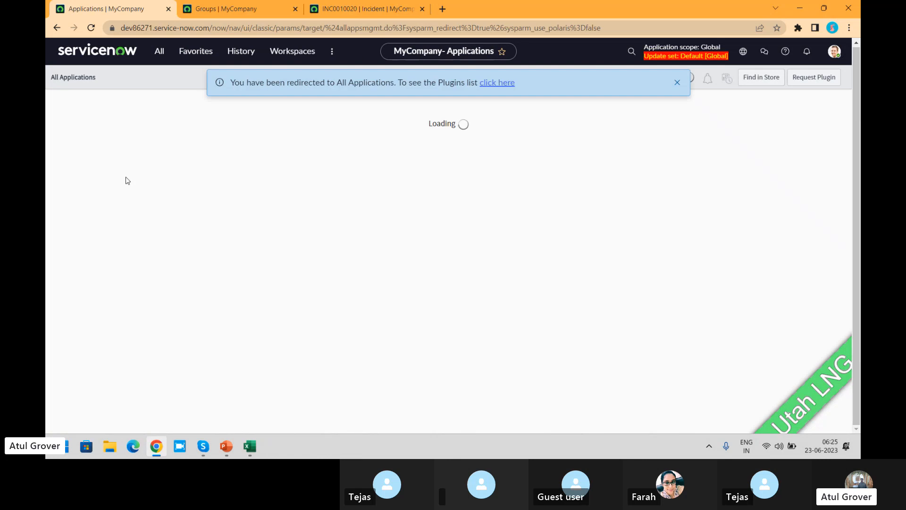
{"action": "left_click", "coordinate": [677, 82]}
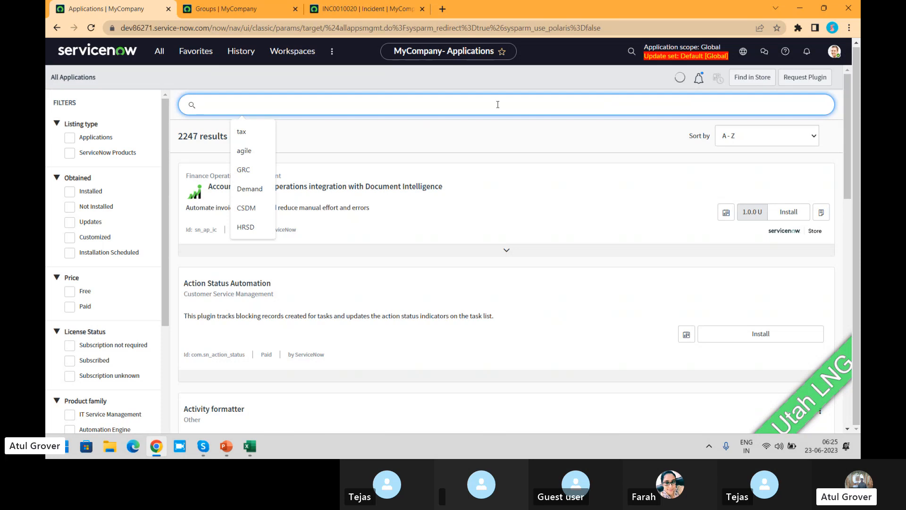
- Search the applications for "notify" and examine the Notify plugin's description of voice, SMS and Twilio requirements
{"action": "type", "text": "notify"}
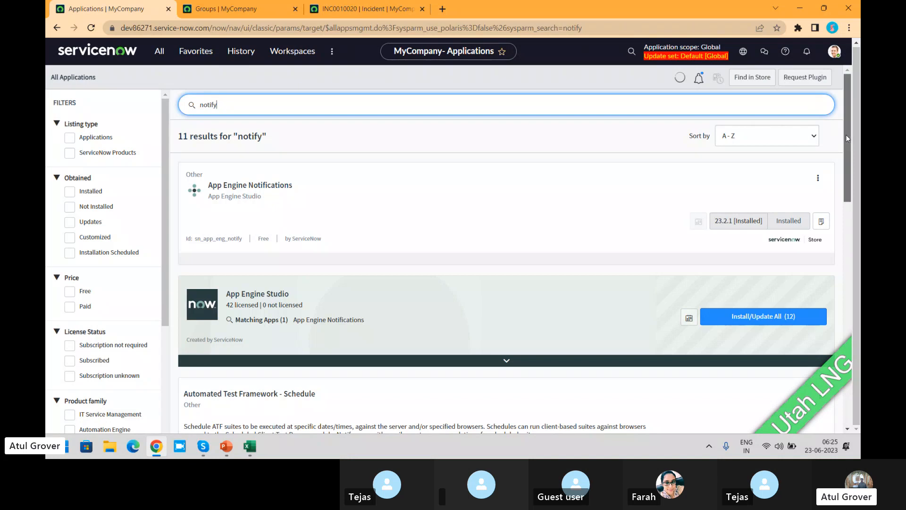
{"action": "left_click_drag", "start_coordinate": [846, 135], "coordinate": [843, 276]}
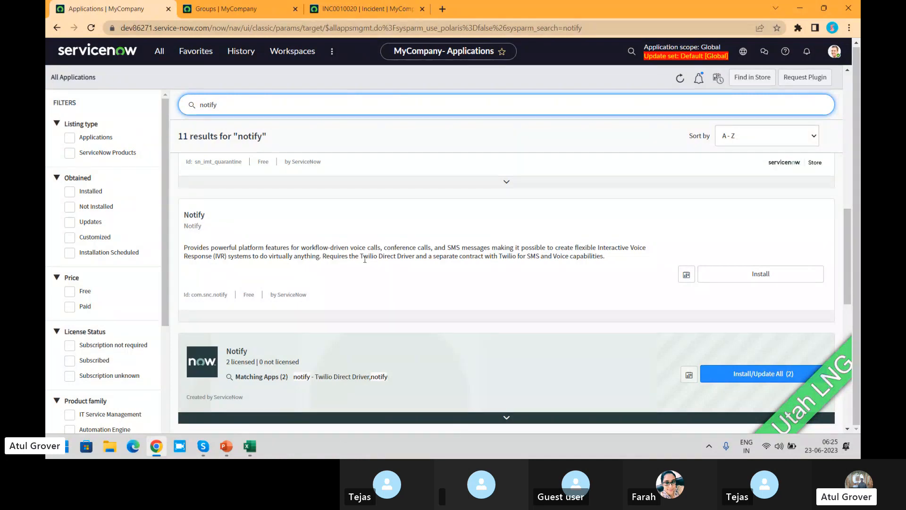
{"action": "left_click_drag", "start_coordinate": [364, 258], "coordinate": [397, 259]}
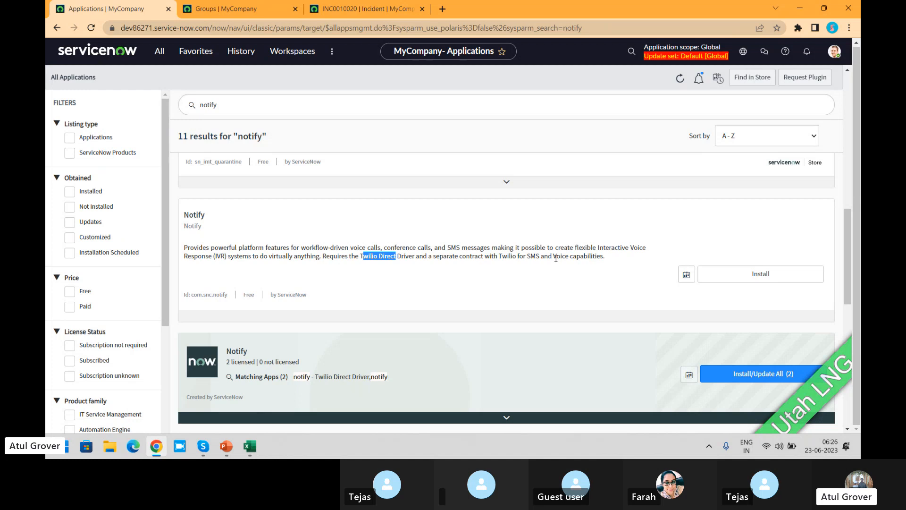
{"action": "left_click", "coordinate": [360, 247]}
{"action": "left_click_drag", "start_coordinate": [360, 247], "coordinate": [493, 248]}
{"action": "left_click", "coordinate": [385, 250]}
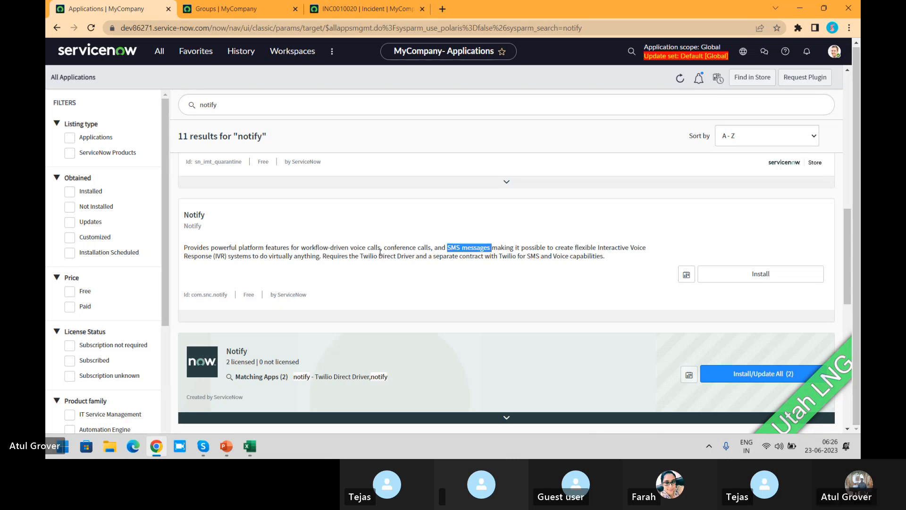
- Install the Notify product with both Notify and Notify - Twilio Direct Driver, including demo data
{"action": "left_click_drag", "start_coordinate": [847, 249], "coordinate": [846, 304]}
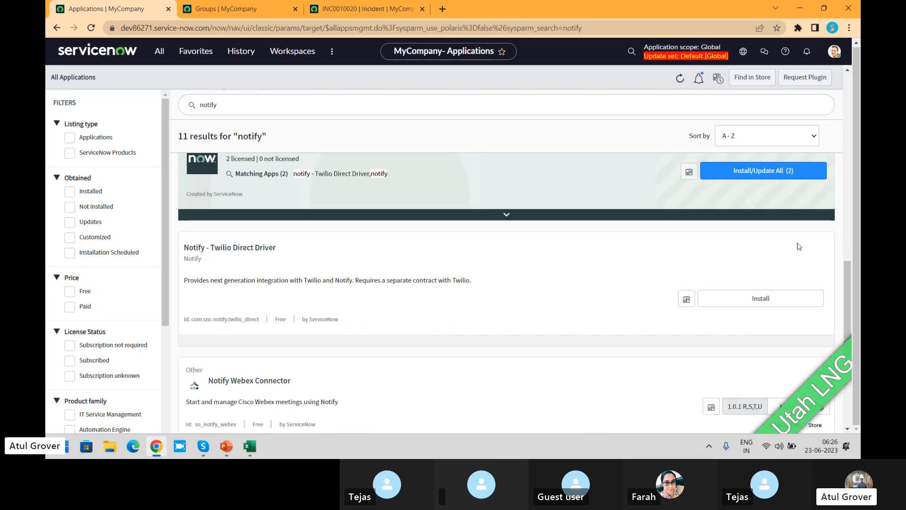
{"action": "left_click", "coordinate": [758, 171]}
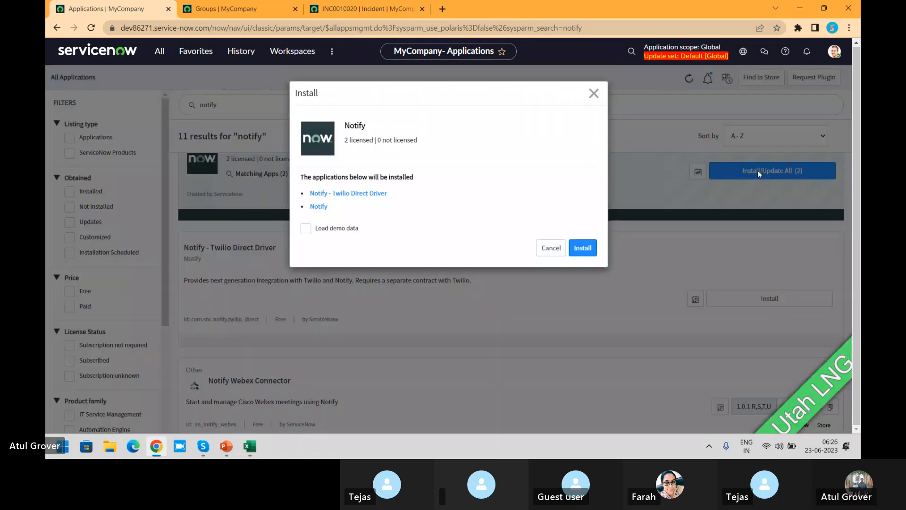
{"action": "left_click", "coordinate": [306, 229]}
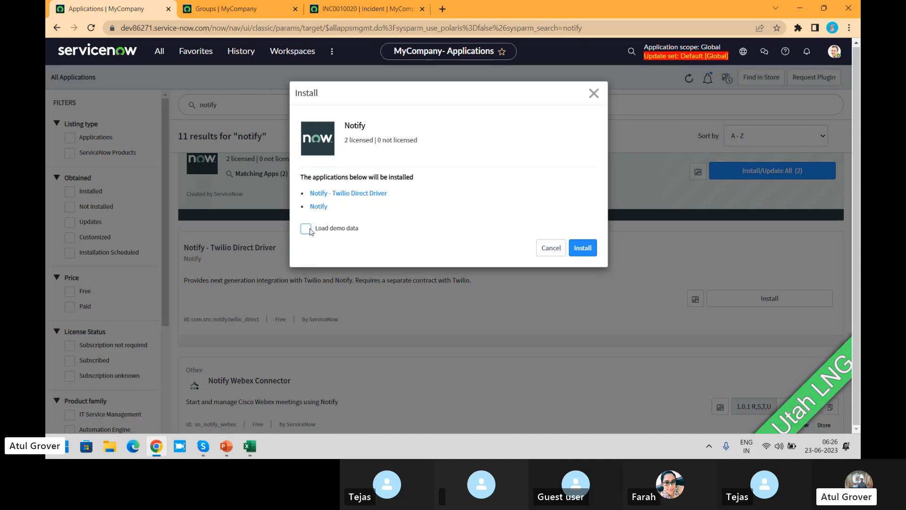
{"action": "left_click", "coordinate": [585, 249]}
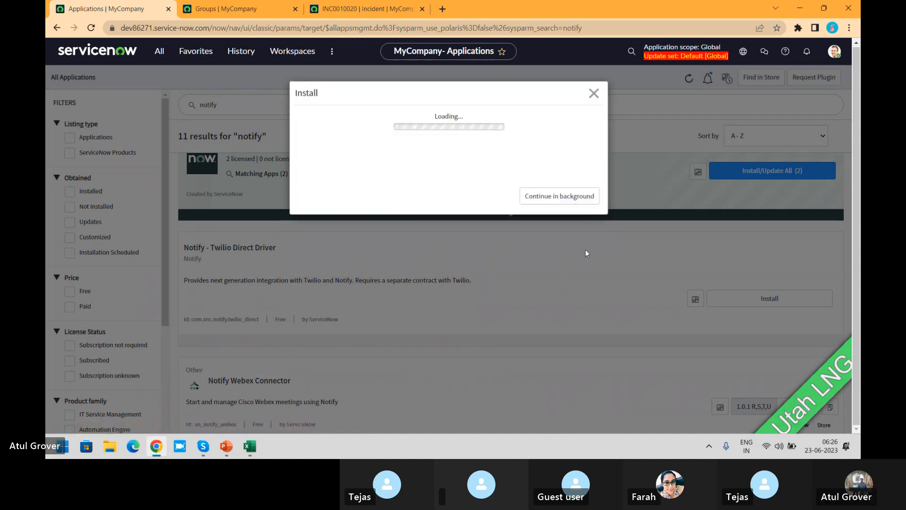
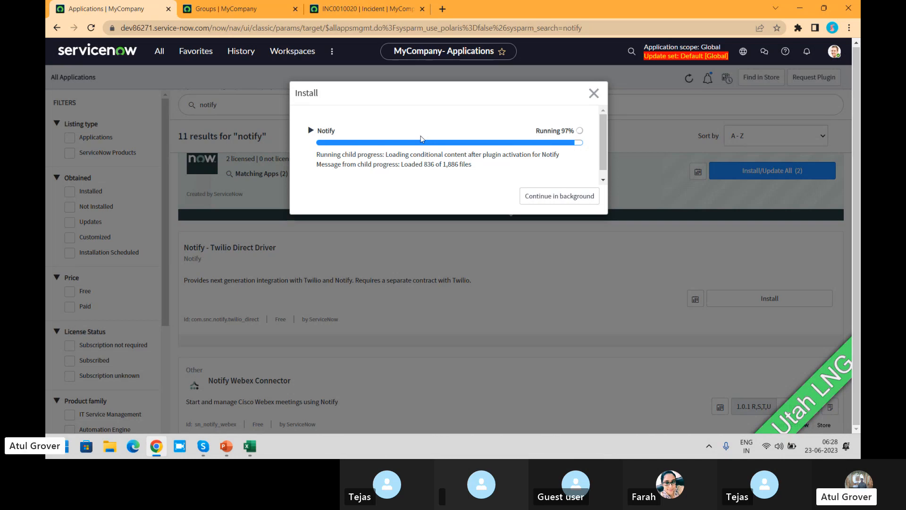
- Review the activity history and the attached task SLA on incident INC0010020
{"action": "left_click", "coordinate": [347, 10]}
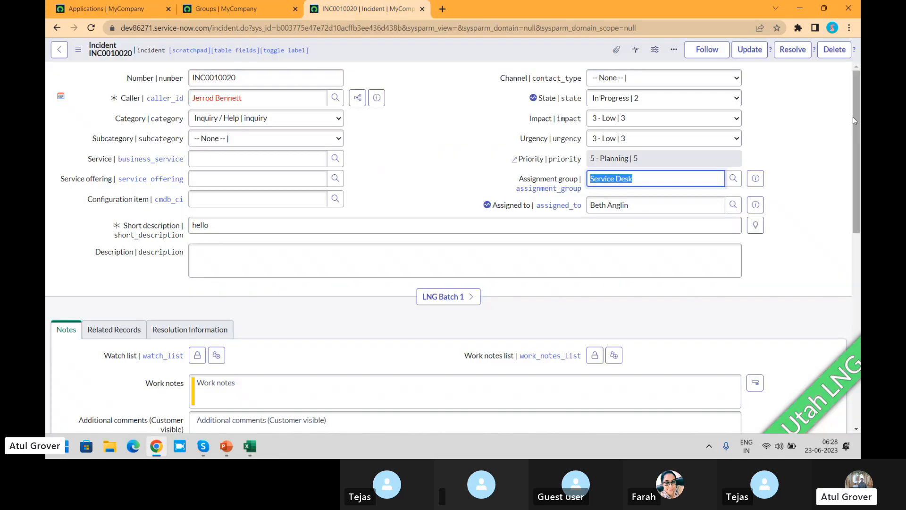
{"action": "scroll", "coordinate": [855, 125], "scroll_direction": "down", "scroll_amount": 1}
{"action": "left_click_drag", "start_coordinate": [855, 135], "coordinate": [851, 348]}
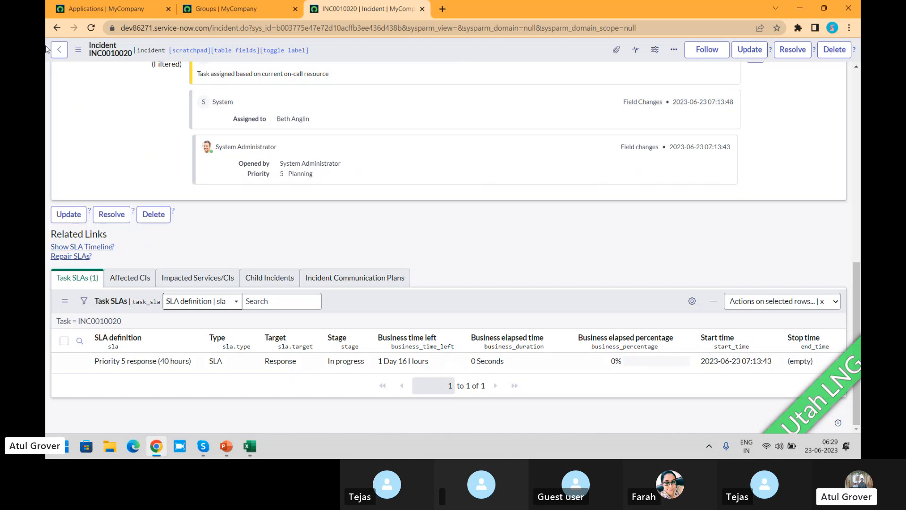
- Dismiss the completed Notify installation dialog, find "flow d" in the application navigator and open Flow Designer
{"action": "left_click", "coordinate": [138, 14]}
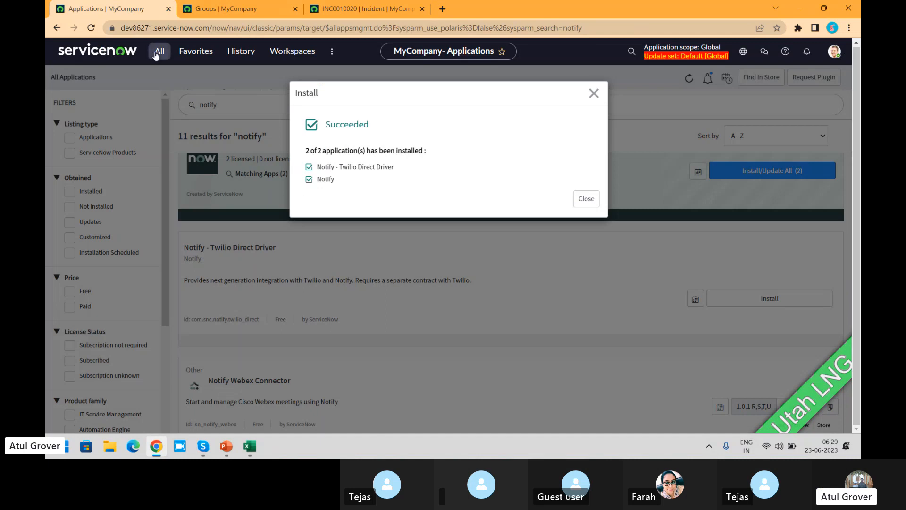
{"action": "left_click", "coordinate": [593, 93]}
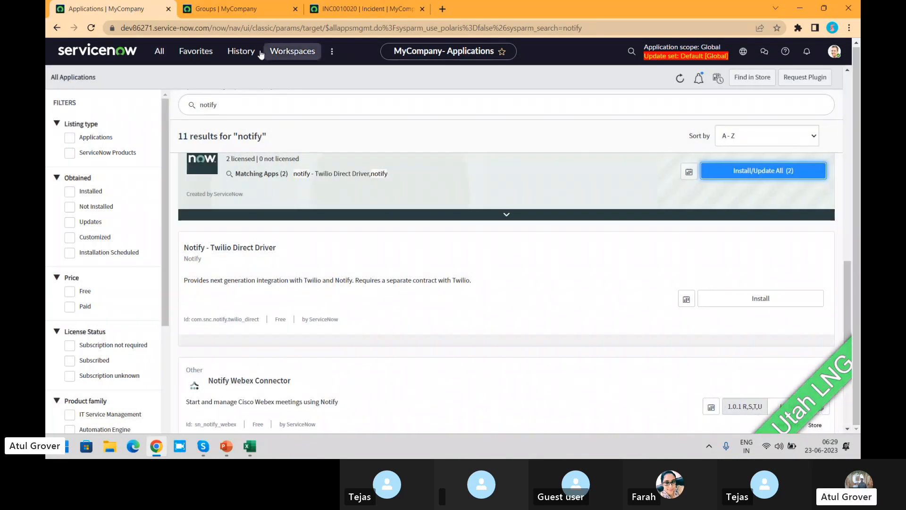
{"action": "left_click", "coordinate": [159, 52]}
{"action": "type", "text": "fl"}
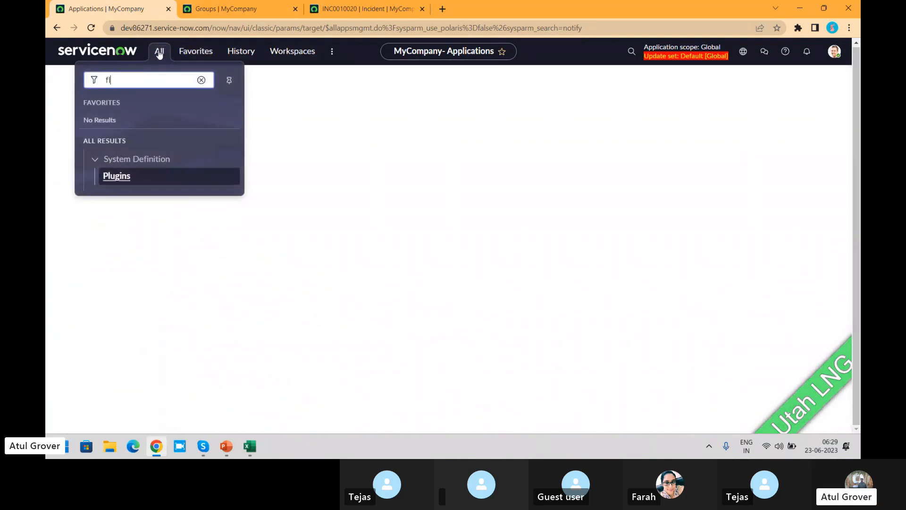
{"action": "type", "text": "ow d"}
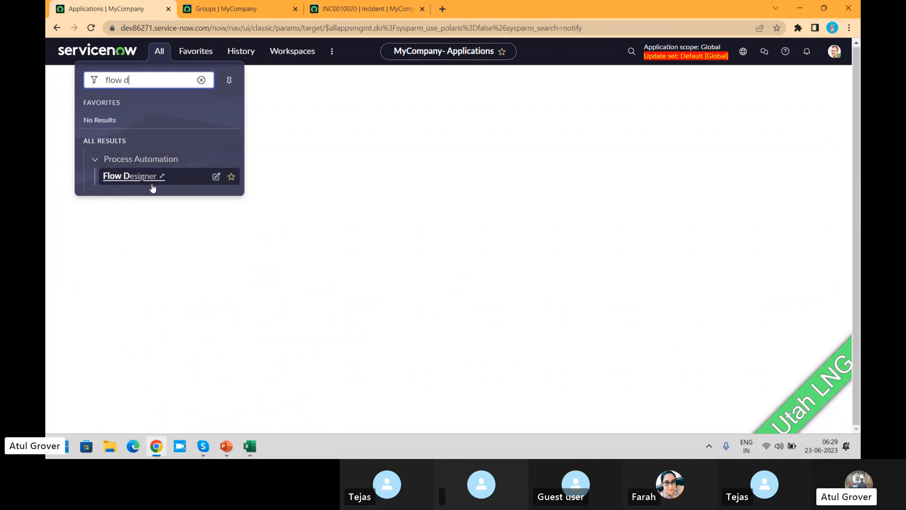
{"action": "left_click", "coordinate": [152, 186]}
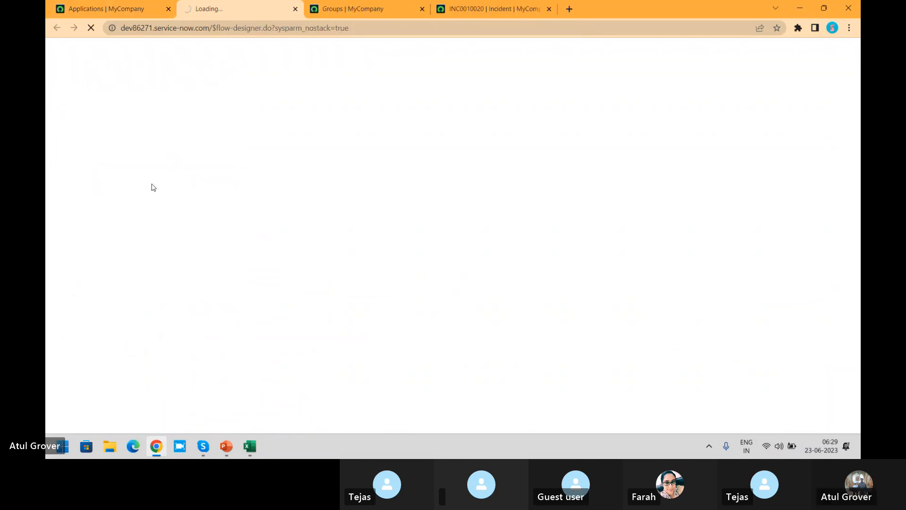
- Find "sla" in the application navigator, open SLA Definitions and view the P1 Resolution 1hr 24x7 record
{"action": "mouse_move", "coordinate": [118, 10]}
{"action": "left_mouse_down"}
{"action": "mouse_move", "coordinate": [154, 49]}
{"action": "mouse_move", "coordinate": [113, 9]}
{"action": "left_mouse_up"}
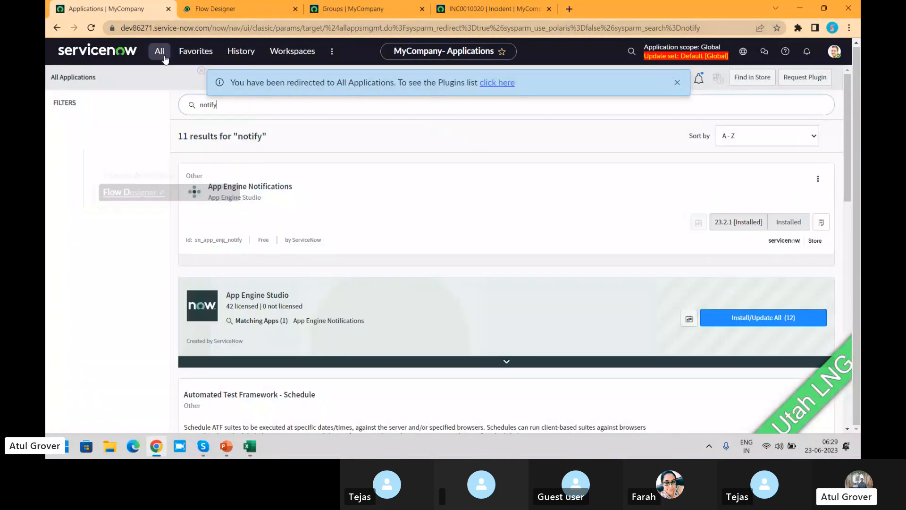
{"action": "left_click", "coordinate": [164, 58]}
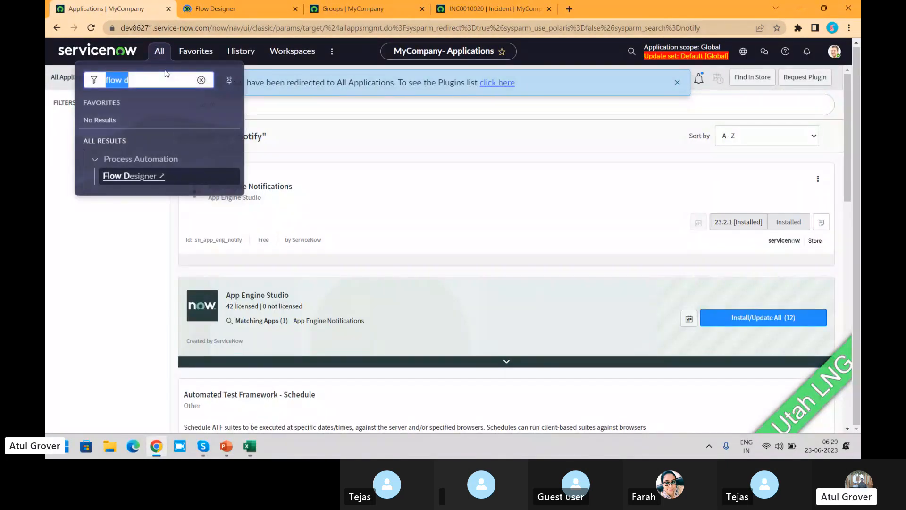
{"action": "type", "text": "sla"}
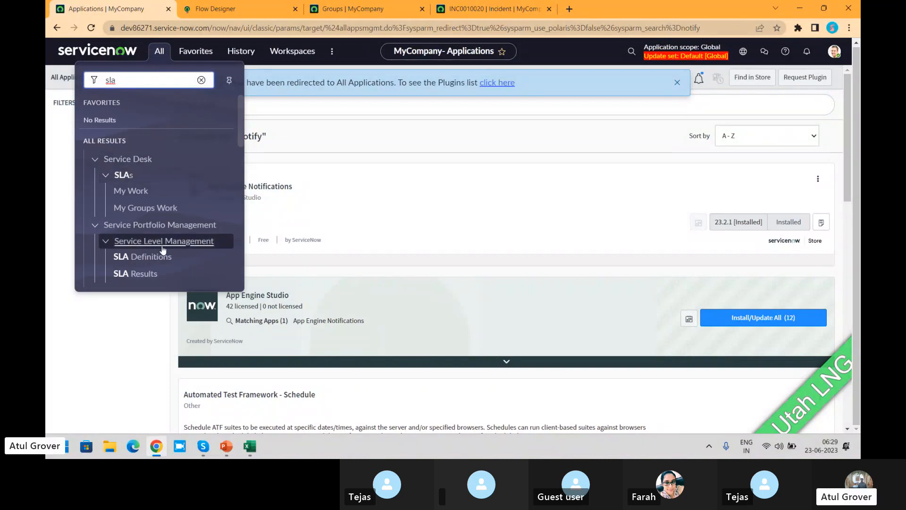
{"action": "left_click", "coordinate": [150, 257]}
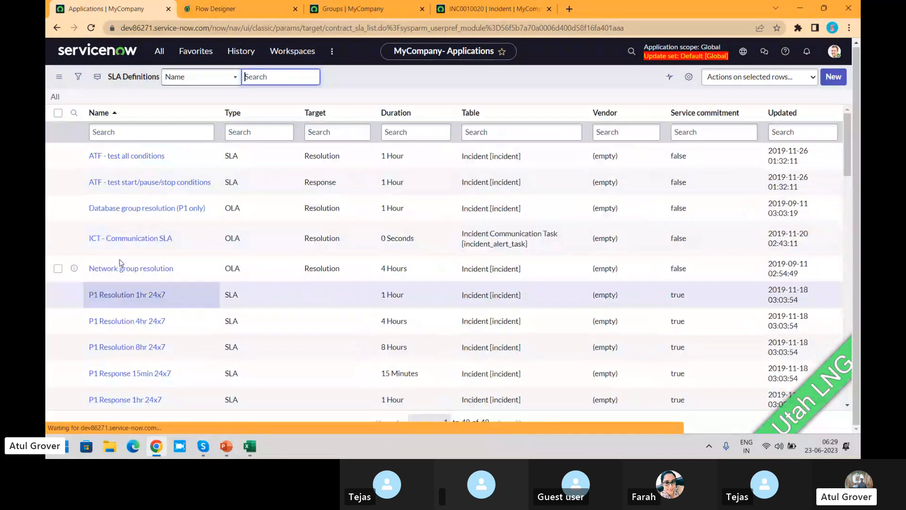
{"action": "left_click", "coordinate": [120, 298]}
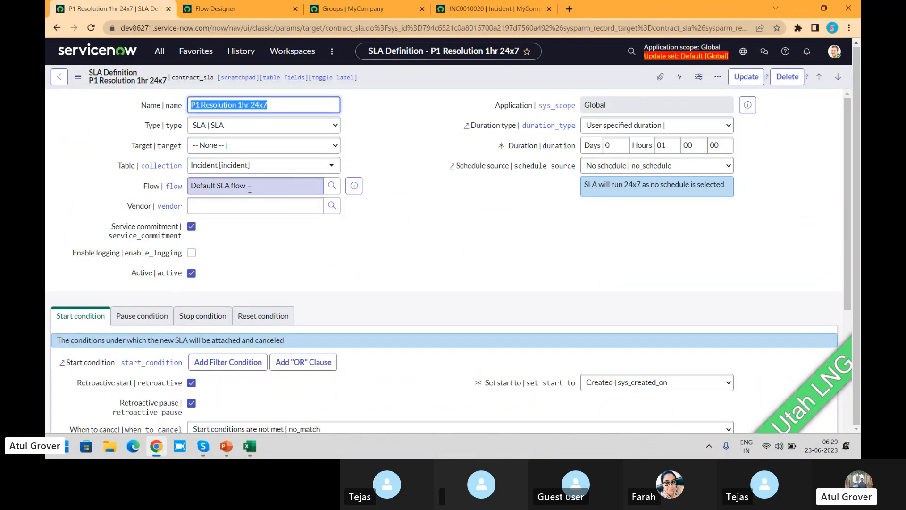
- Search the Flow Designer flows for names containing "sla flow" and open Default SLA flow
{"action": "left_click", "coordinate": [252, 6]}
{"action": "left_click", "coordinate": [247, 216]}
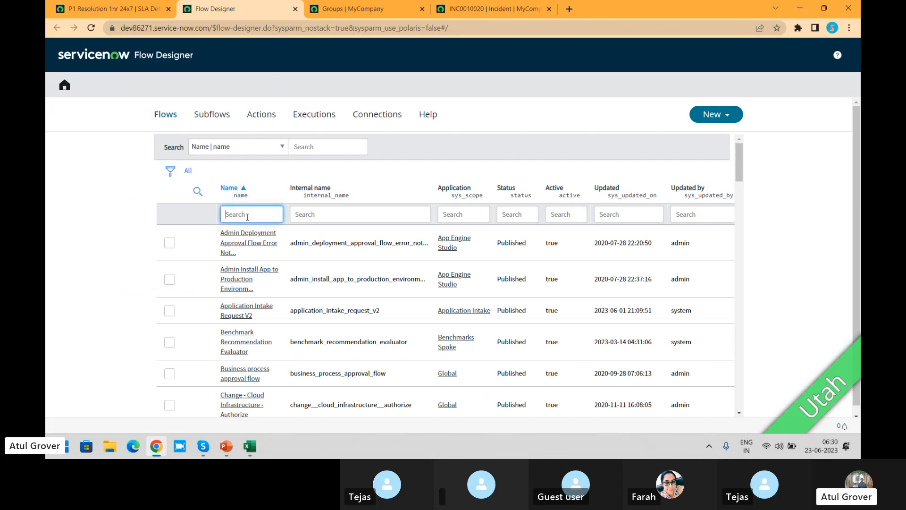
{"action": "type", "text": "*sla flow"}
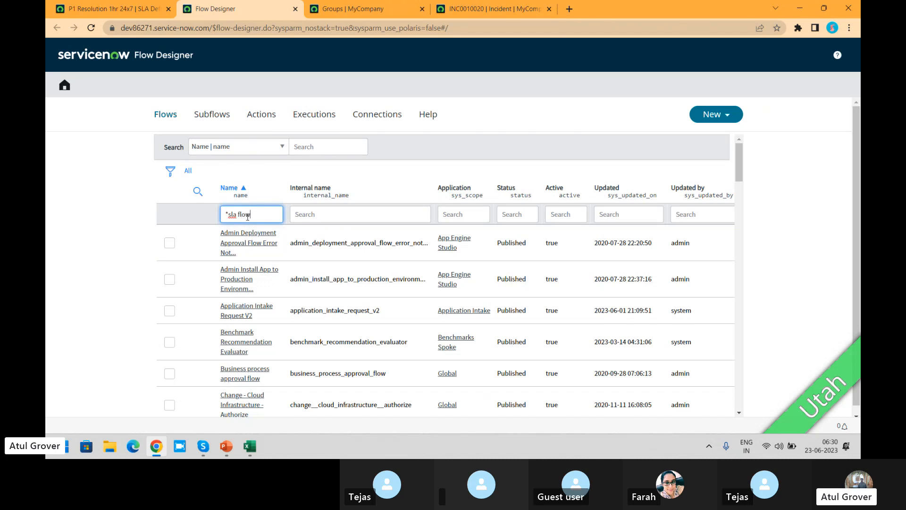
{"action": "key", "text": "Return"}
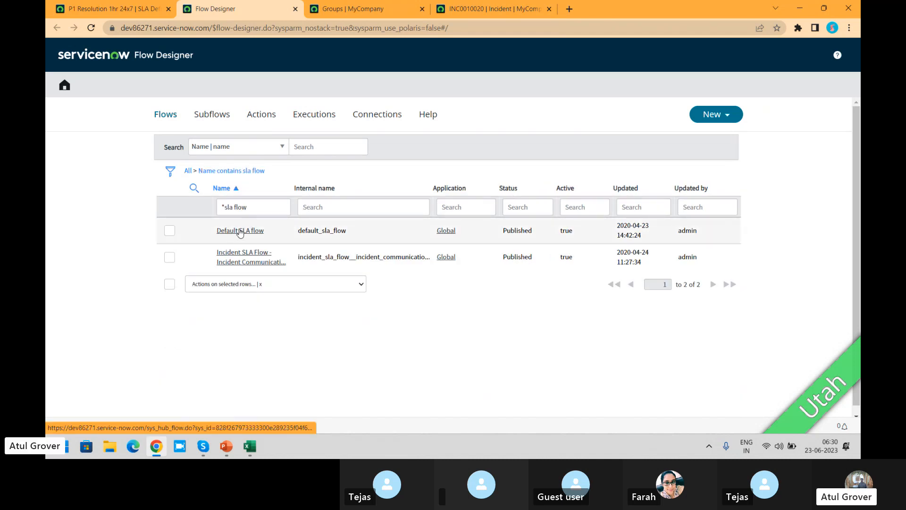
{"action": "left_click", "coordinate": [241, 231]}
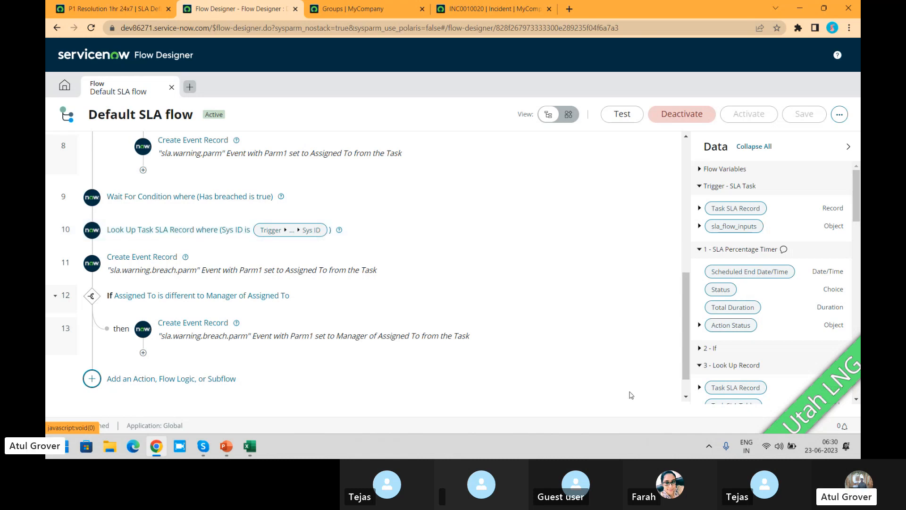
- Examine the Default SLA flow's actions, including the 50% SLA Percentage Timer settings and the breach event records, alongside the P1 Resolution 1hr 24x7 definition
{"action": "left_click_drag", "start_coordinate": [686, 357], "coordinate": [695, 248]}
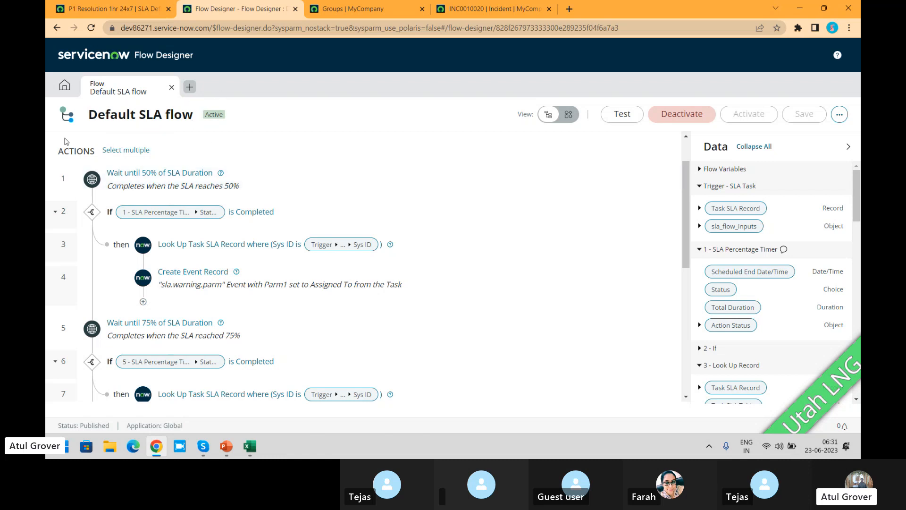
{"action": "left_click", "coordinate": [126, 4]}
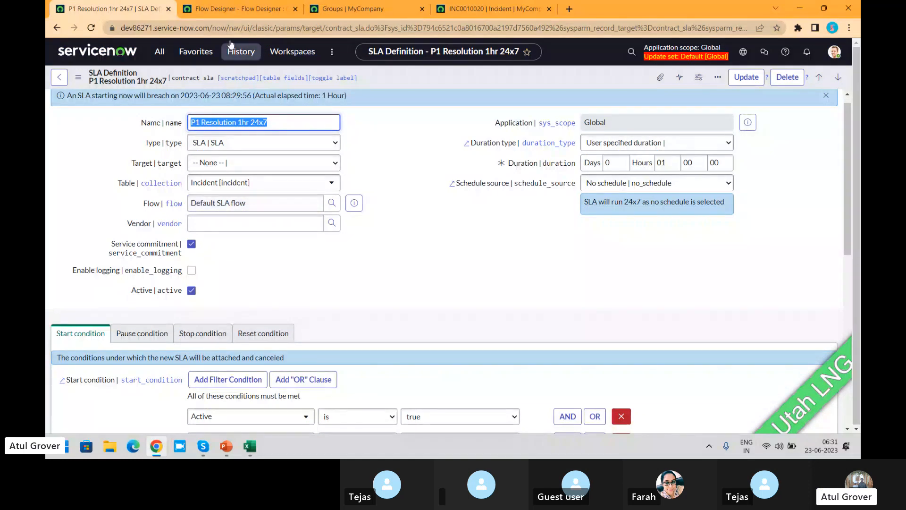
{"action": "left_click", "coordinate": [240, 9]}
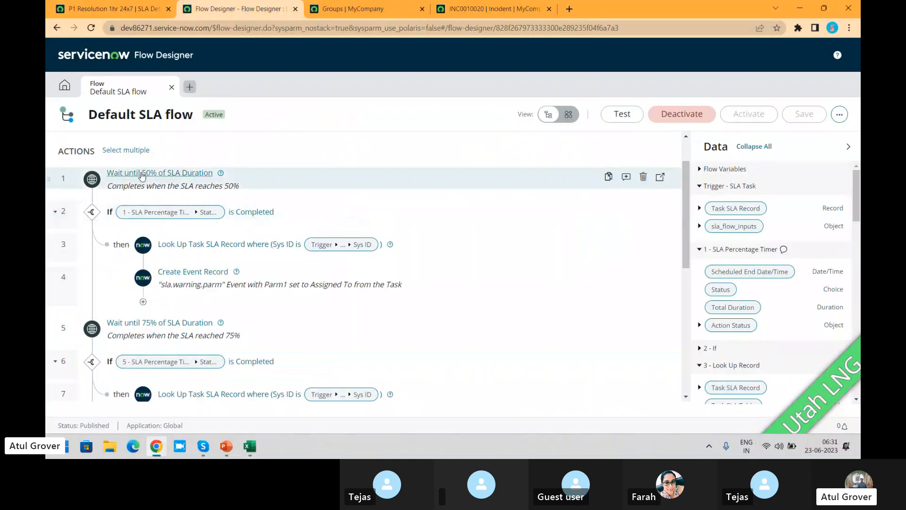
{"action": "left_click", "coordinate": [169, 173]}
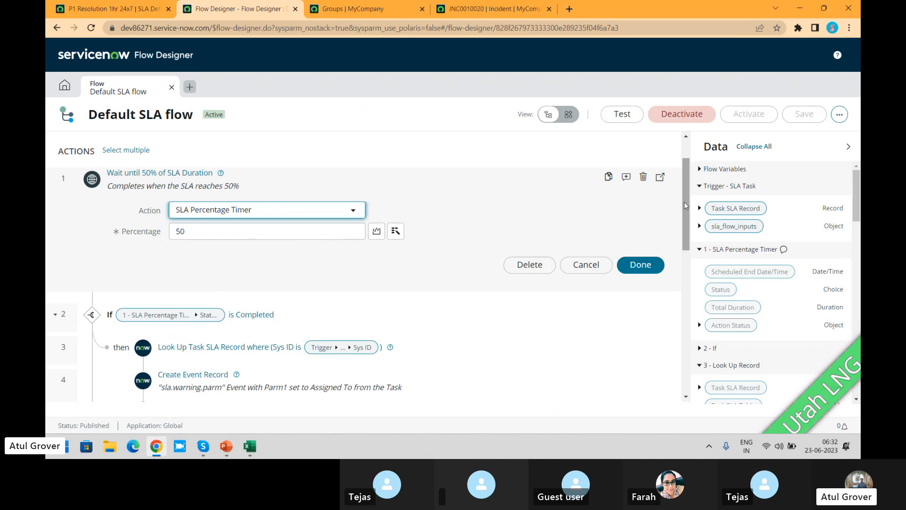
{"action": "left_click_drag", "start_coordinate": [685, 208], "coordinate": [690, 351]}
{"action": "left_click", "coordinate": [699, 365]}
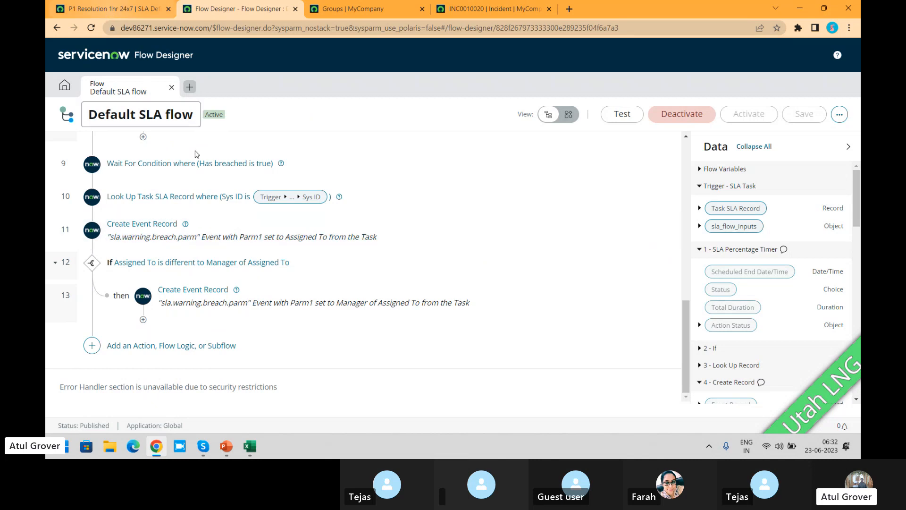
{"action": "left_click", "coordinate": [130, 10]}
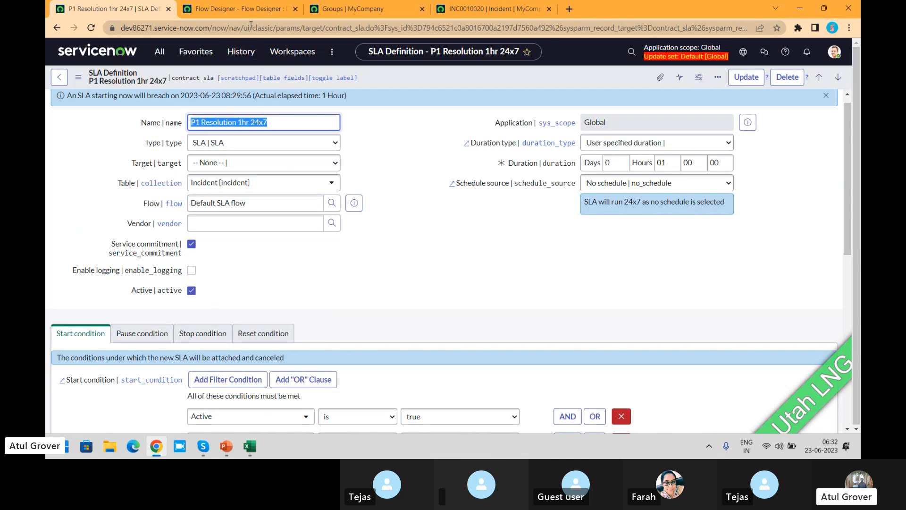
{"action": "left_click", "coordinate": [239, 8]}
{"action": "left_click_drag", "start_coordinate": [273, 193], "coordinate": [240, 211]}
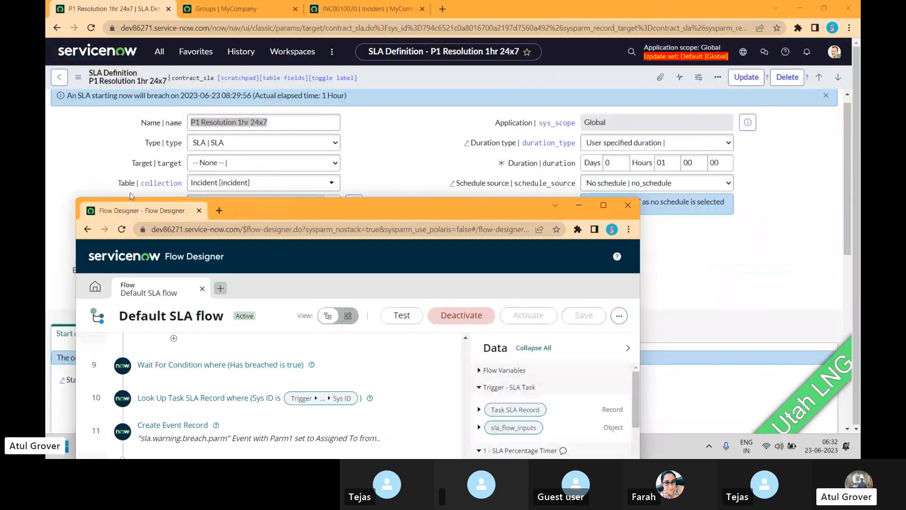
{"action": "left_click_drag", "start_coordinate": [135, 212], "coordinate": [198, 10]}
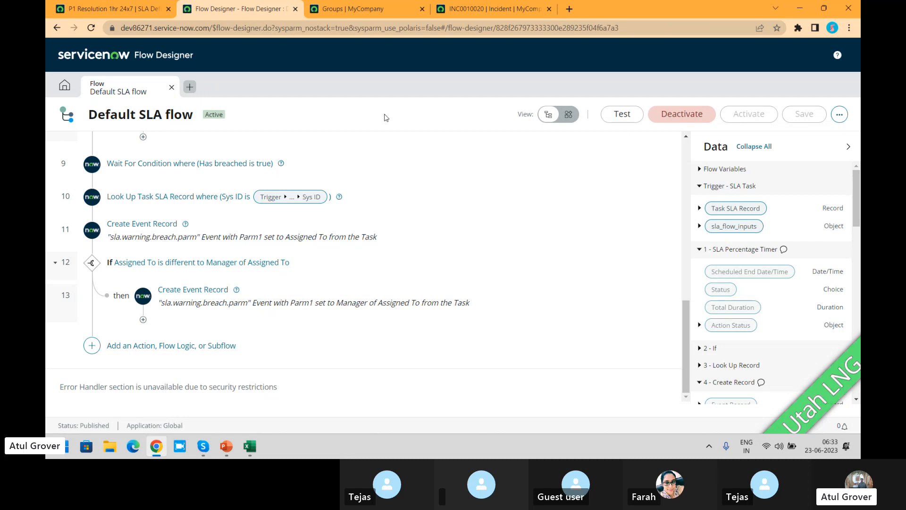
- Switch to the ITSM_Master presentation in PowerPoint and view the incident state flow slide
{"action": "key", "text": "alt+Tab"}
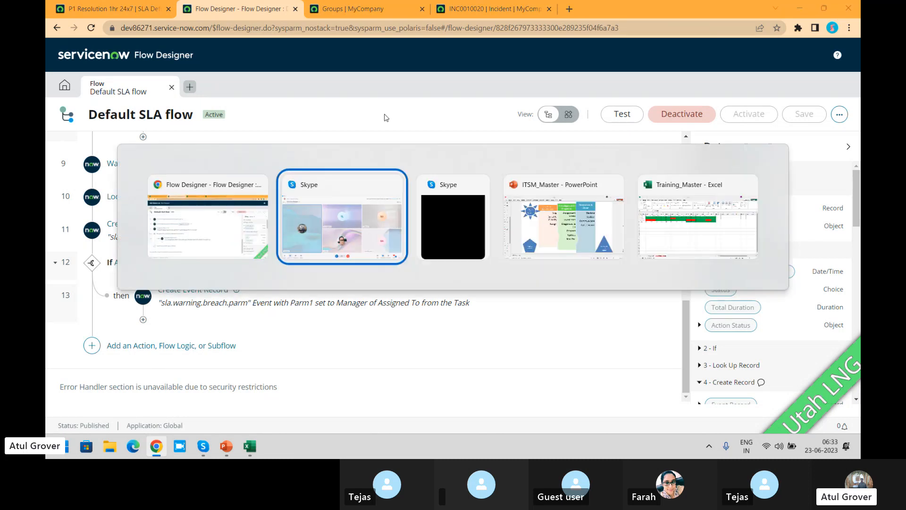
{"action": "key", "text": "Tab"}
{"action": "key", "text": "Tab"}
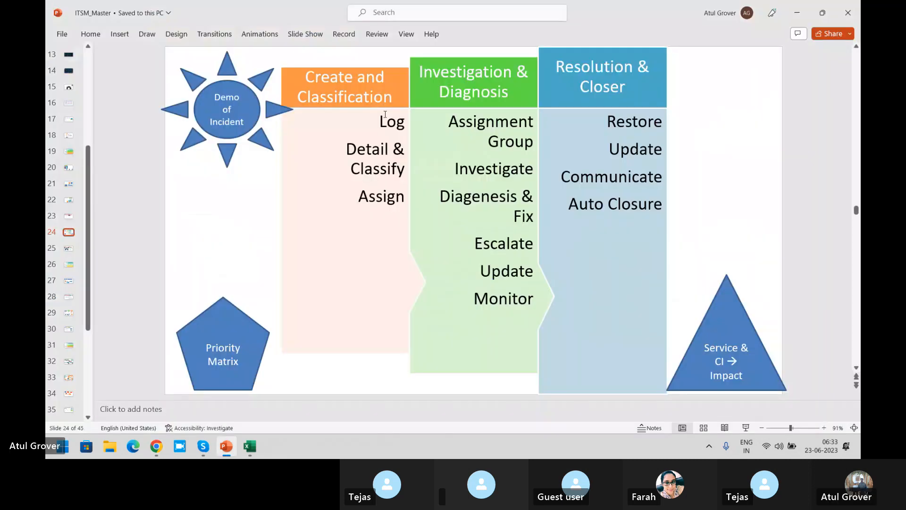
{"action": "scroll", "coordinate": [385, 116], "scroll_direction": "down", "scroll_amount": 1}
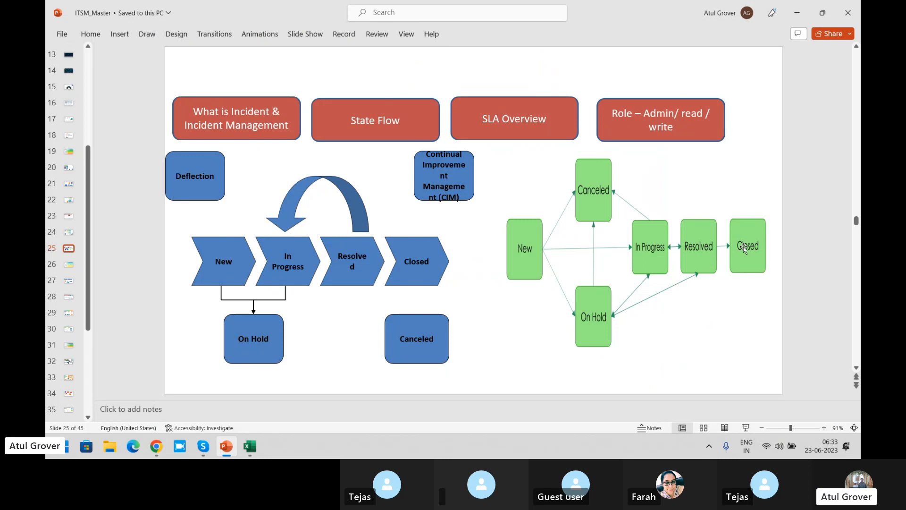
- Switch to the Skype call and stop sharing the screen
{"action": "key", "text": "alt+Tab"}
{"action": "key", "text": "alt+Tab"}
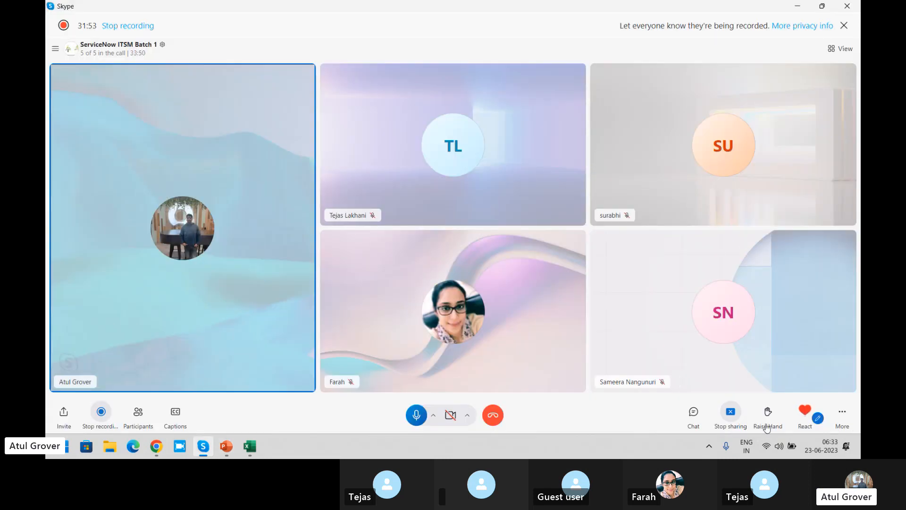
{"action": "left_click", "coordinate": [730, 412]}
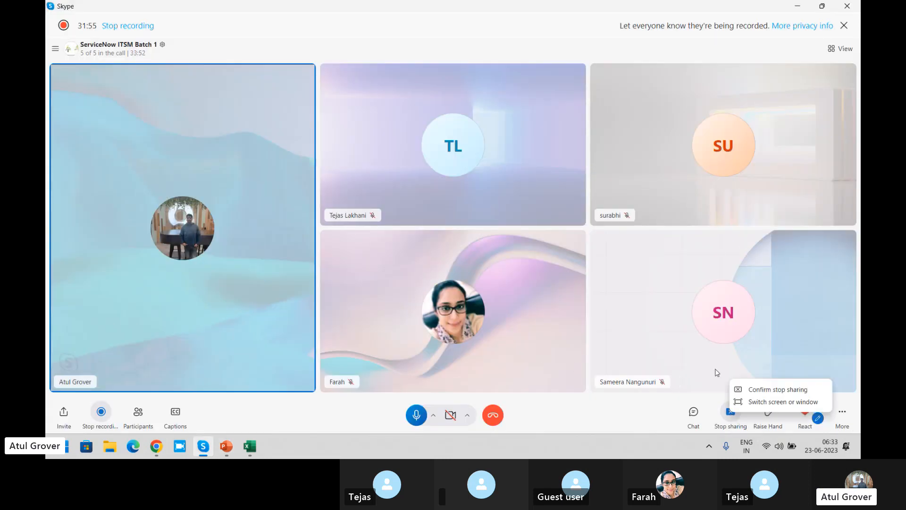
{"action": "left_click", "coordinate": [768, 391]}
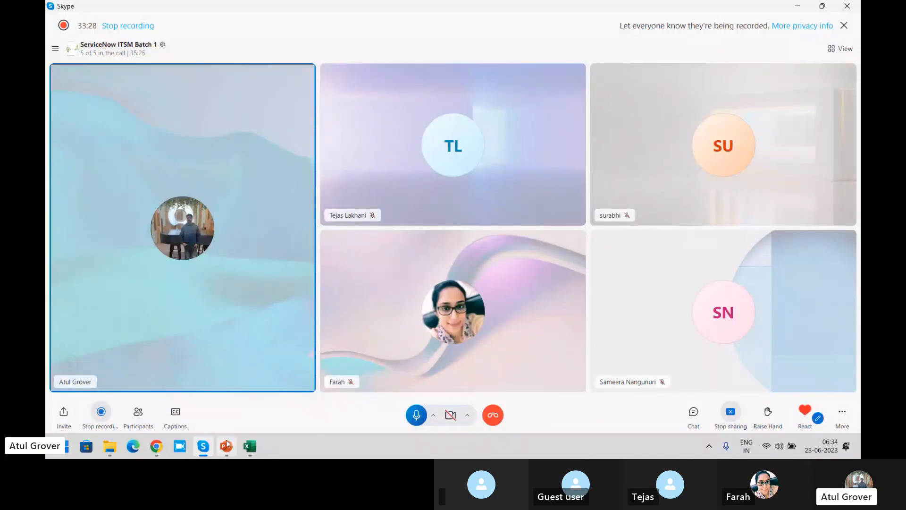
- Revisit the ITSM_Master state flow slide in PowerPoint, and return to Chrome to review the main fields of incident INC0010020
{"action": "left_click", "coordinate": [226, 447]}
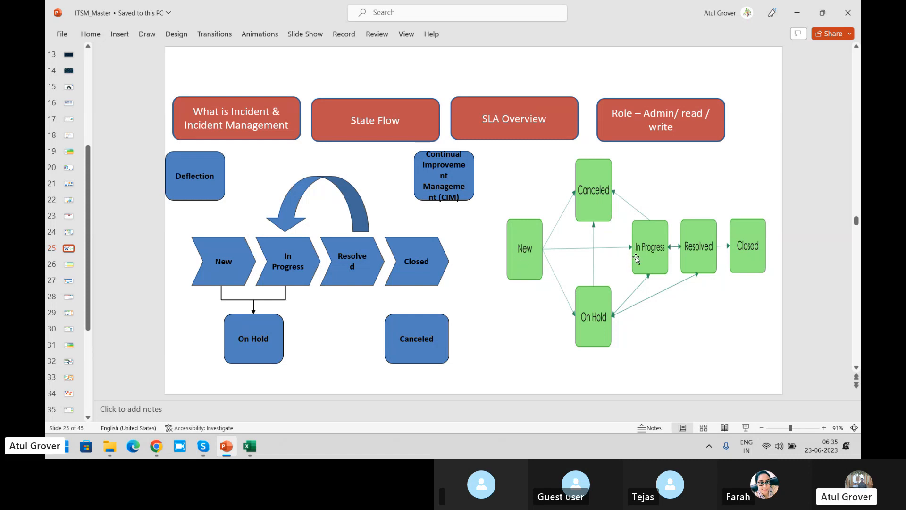
{"action": "key", "text": "alt+Tab"}
{"action": "key", "text": "Tab"}
{"action": "key", "text": "Tab"}
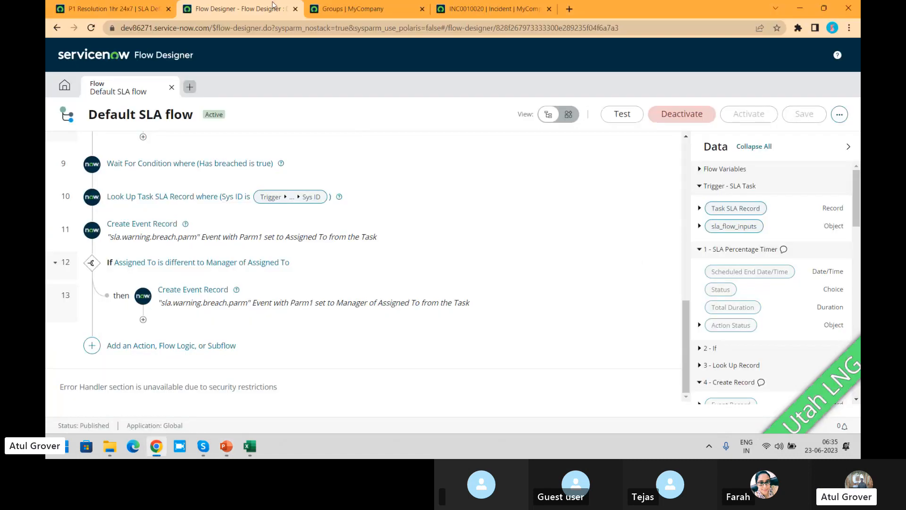
{"action": "left_click", "coordinate": [474, 10]}
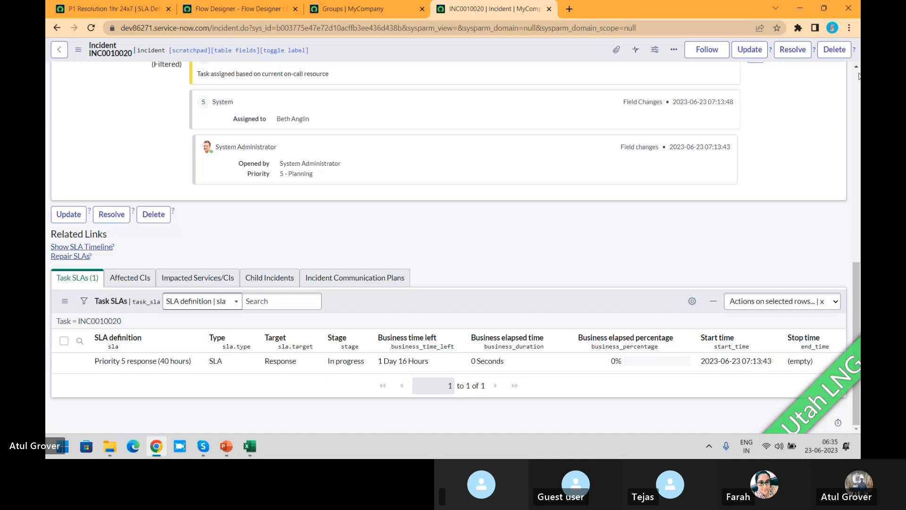
{"action": "scroll", "coordinate": [859, 77], "scroll_direction": "up", "scroll_amount": 15}
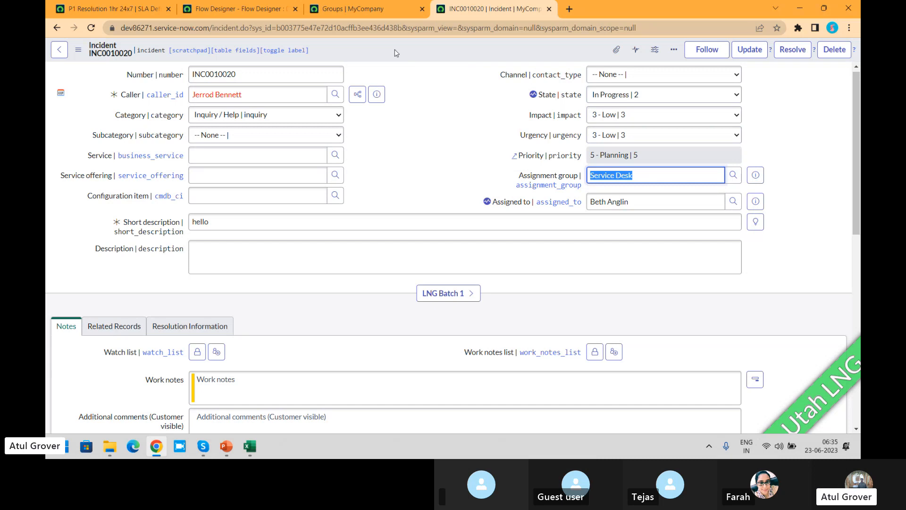
- Search the application navigator for "incide" and open the list of open incidents
{"action": "left_click", "coordinate": [150, 11]}
{"action": "left_click", "coordinate": [159, 53]}
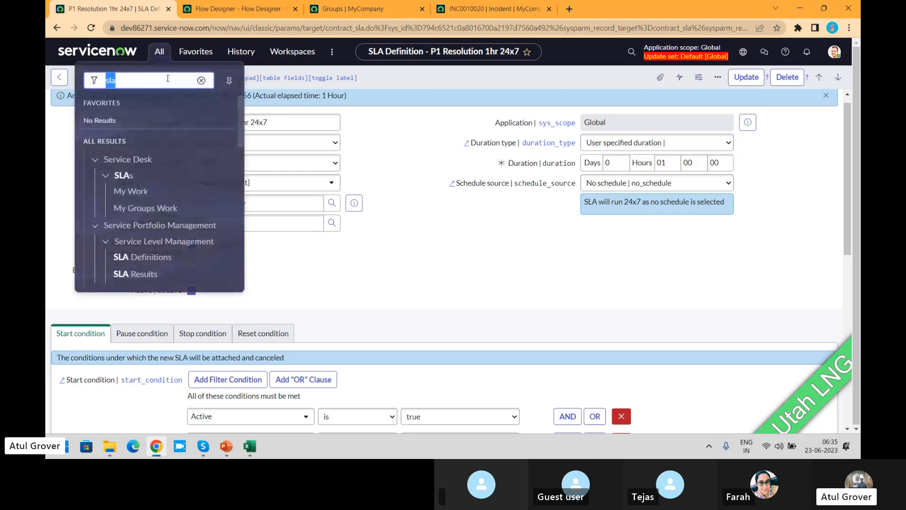
{"action": "type", "text": "incide"}
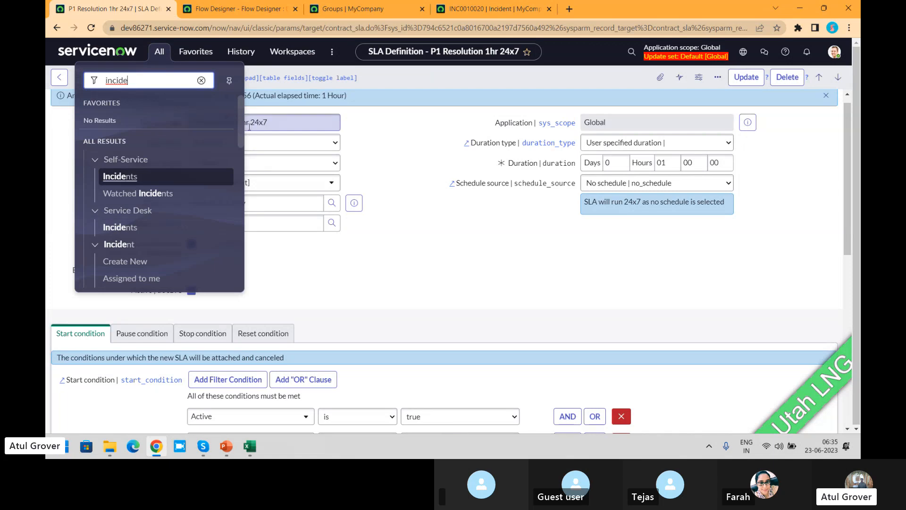
{"action": "scroll", "coordinate": [240, 148], "scroll_direction": "down", "scroll_amount": 2}
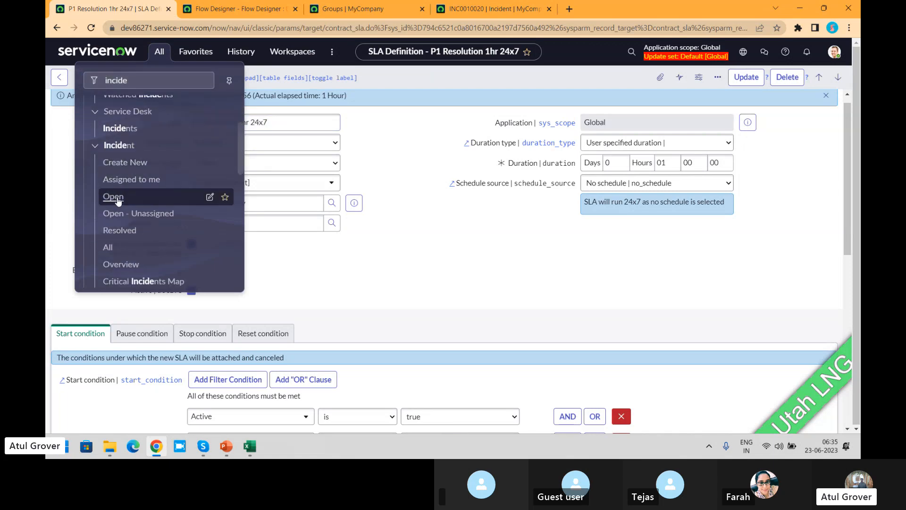
{"action": "left_click", "coordinate": [117, 197]}
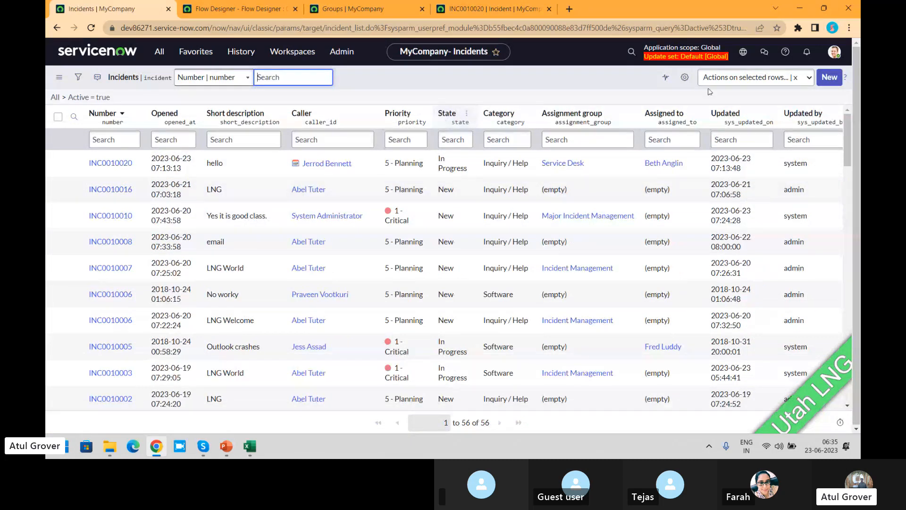
- Add the Incident state column to the incidents list, placing it between Priority and State
{"action": "left_click", "coordinate": [683, 78]}
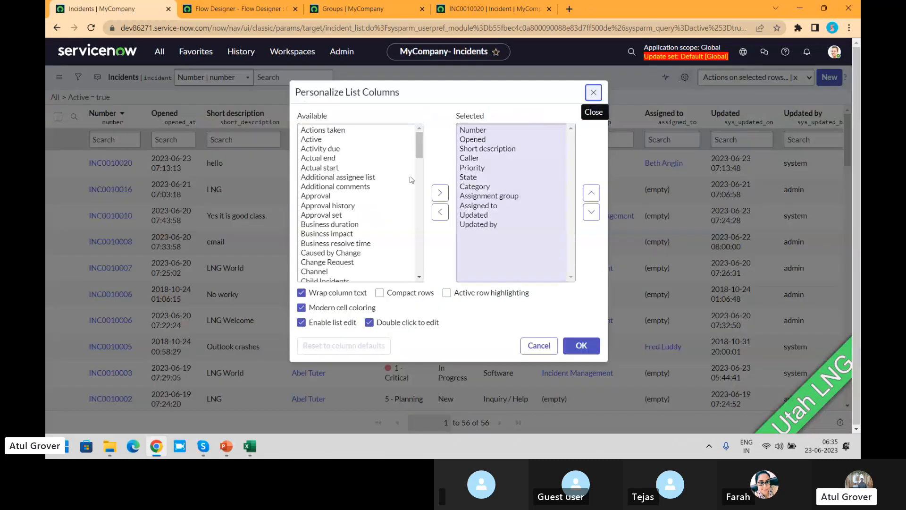
{"action": "left_click", "coordinate": [343, 190]}
{"action": "key", "text": "i"}
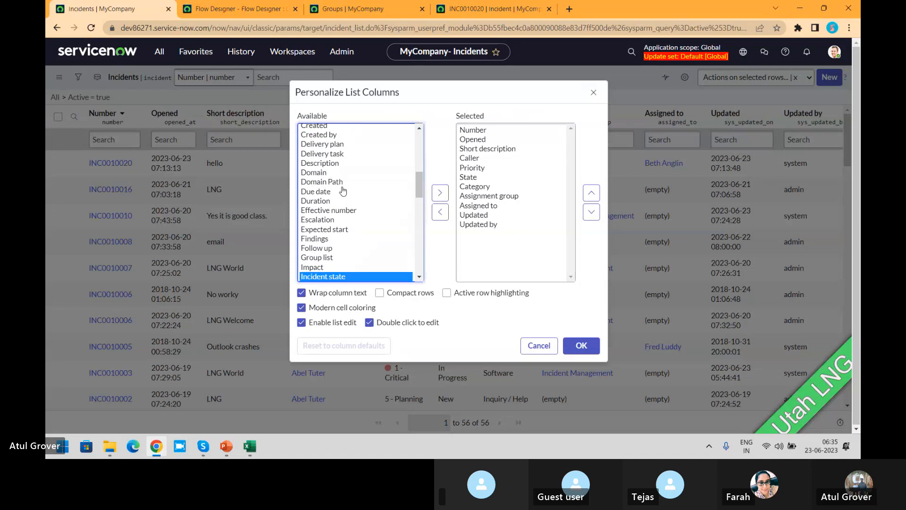
{"action": "key", "text": "n"}
{"action": "left_click", "coordinate": [440, 192]}
{"action": "left_click", "coordinate": [591, 193]}
{"action": "left_click", "coordinate": [592, 193]}
{"action": "left_click", "coordinate": [591, 193]}
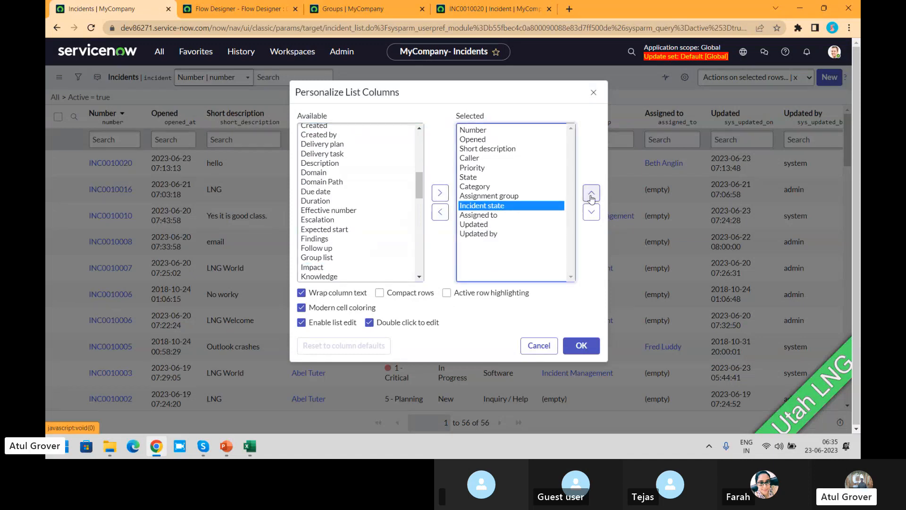
{"action": "left_click", "coordinate": [591, 193]}
{"action": "left_click", "coordinate": [591, 193]}
{"action": "left_click", "coordinate": [592, 193]}
{"action": "left_click", "coordinate": [591, 193]}
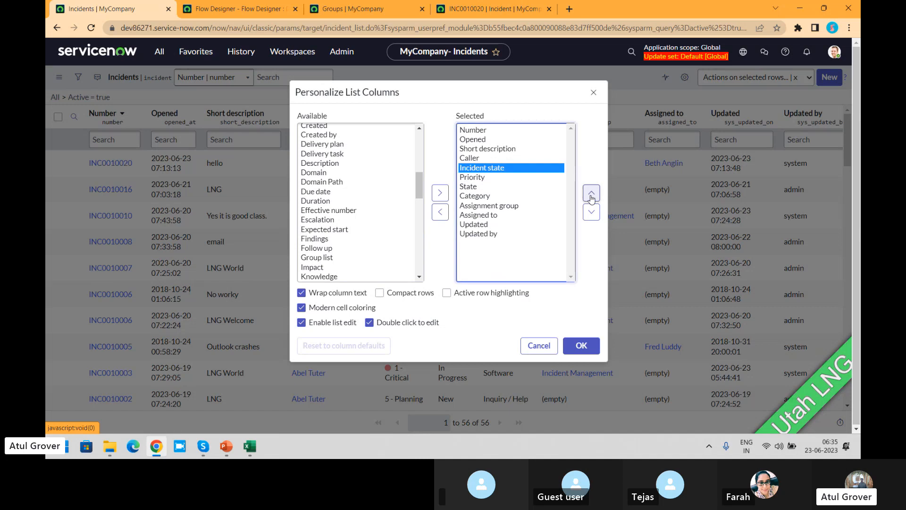
{"action": "left_click", "coordinate": [592, 212]}
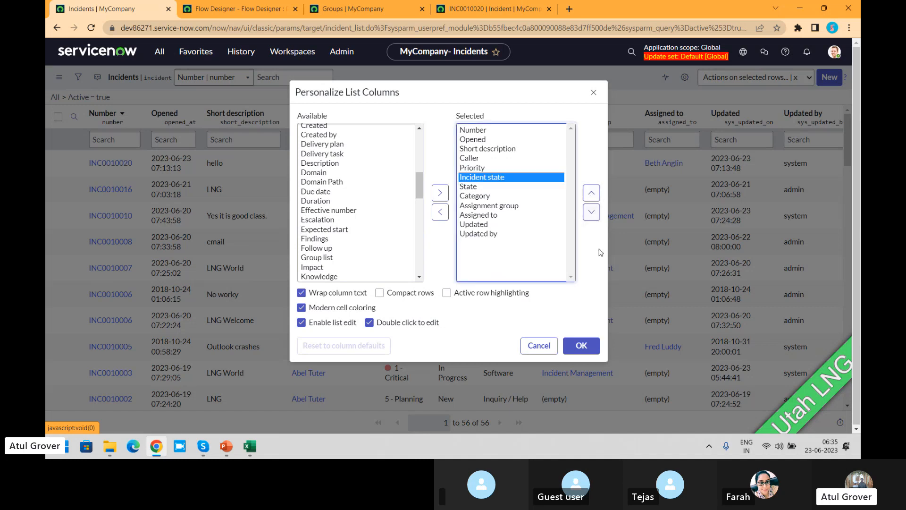
{"action": "left_click", "coordinate": [580, 345]}
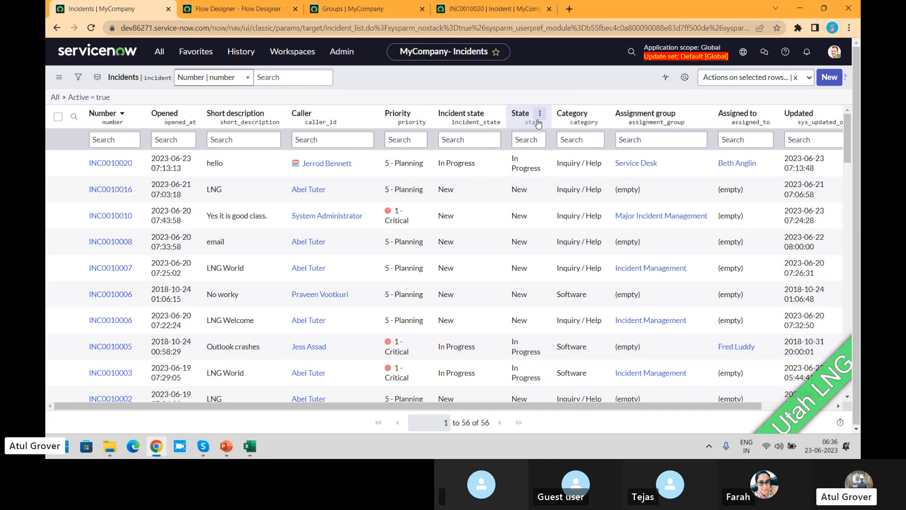
- Set INC0010020's state to On Hold with the reason Awaiting Caller, and check the comment fields in its notes section
{"action": "left_click", "coordinate": [485, 10]}
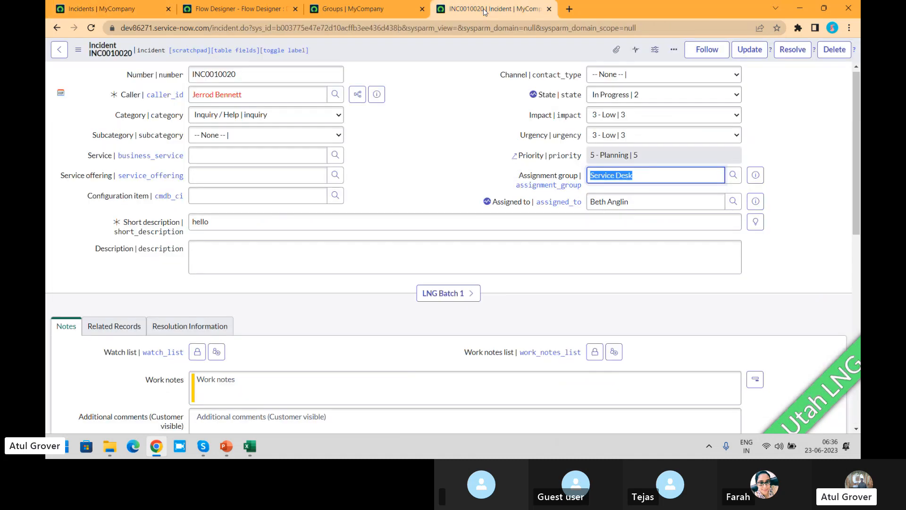
{"action": "left_click", "coordinate": [656, 94]}
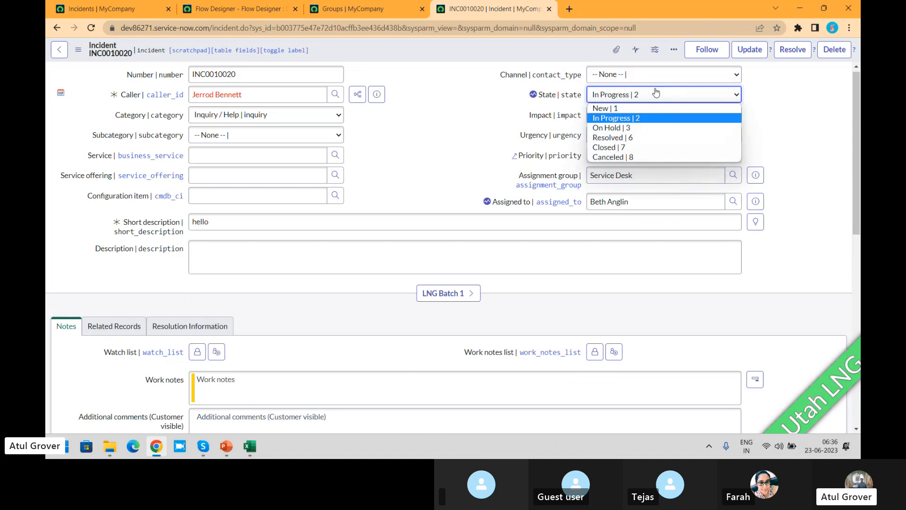
{"action": "left_click", "coordinate": [658, 127]}
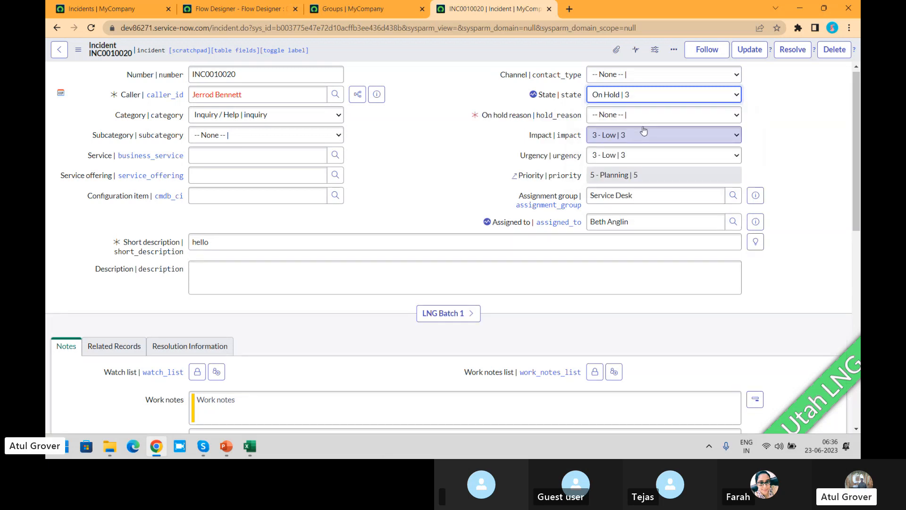
{"action": "left_click", "coordinate": [624, 117]}
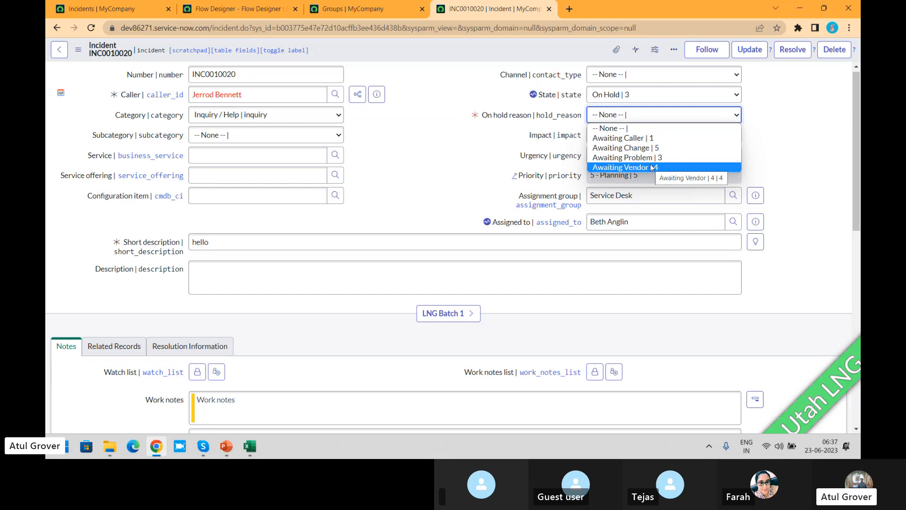
{"action": "left_click", "coordinate": [646, 138]}
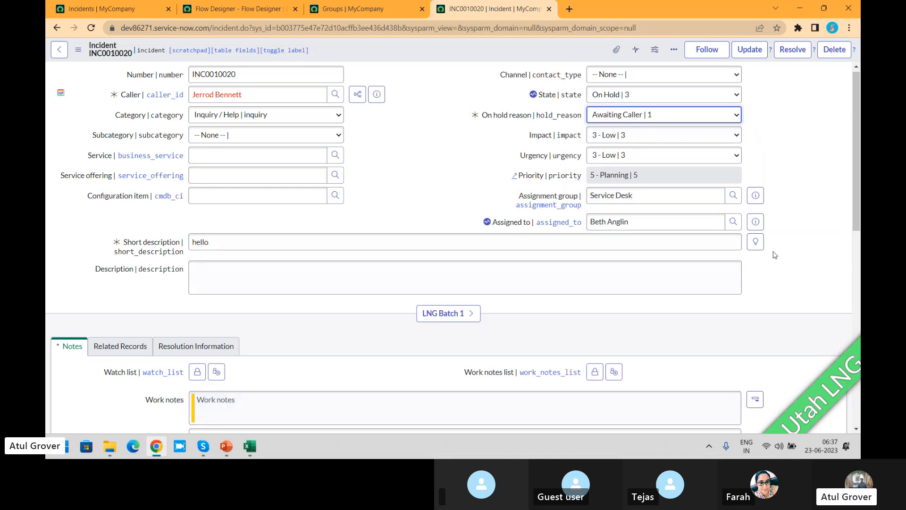
{"action": "left_click_drag", "start_coordinate": [856, 149], "coordinate": [855, 204]}
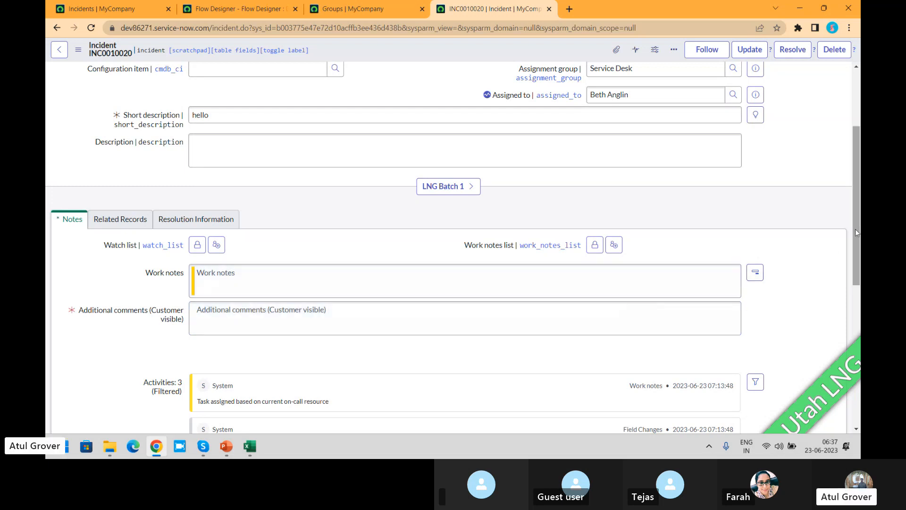
{"action": "left_click_drag", "start_coordinate": [855, 228], "coordinate": [858, 175]}
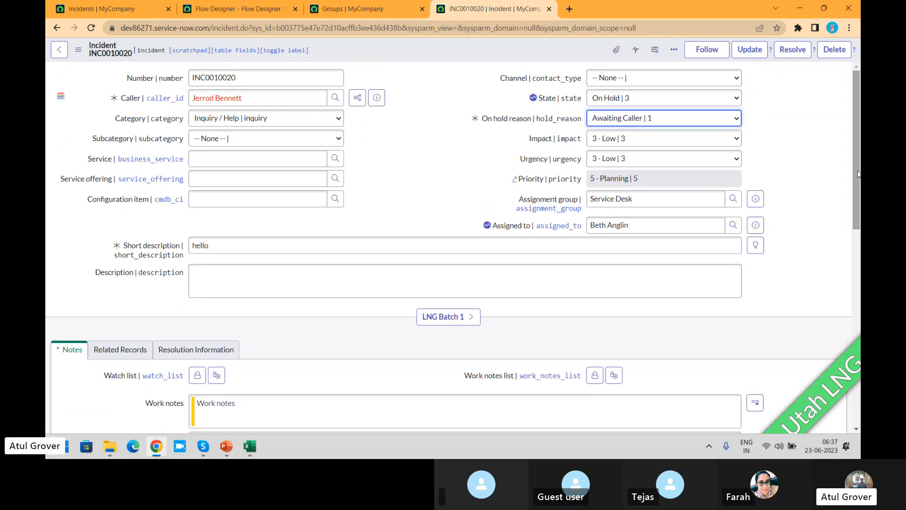
- Change the on hold reason to Awaiting Change and view the incident's Task SLAs and related records fields
{"action": "left_click", "coordinate": [647, 118]}
{"action": "left_click", "coordinate": [635, 152]}
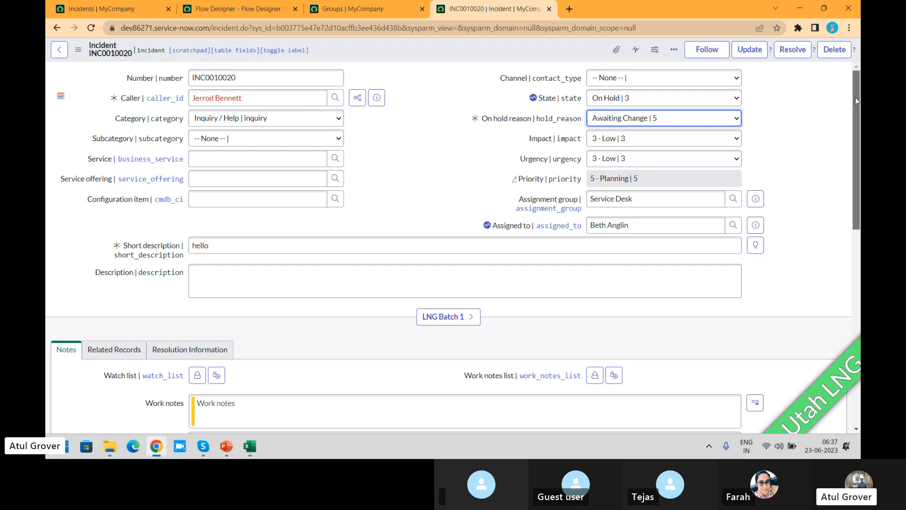
{"action": "left_click_drag", "start_coordinate": [855, 97], "coordinate": [858, 321]}
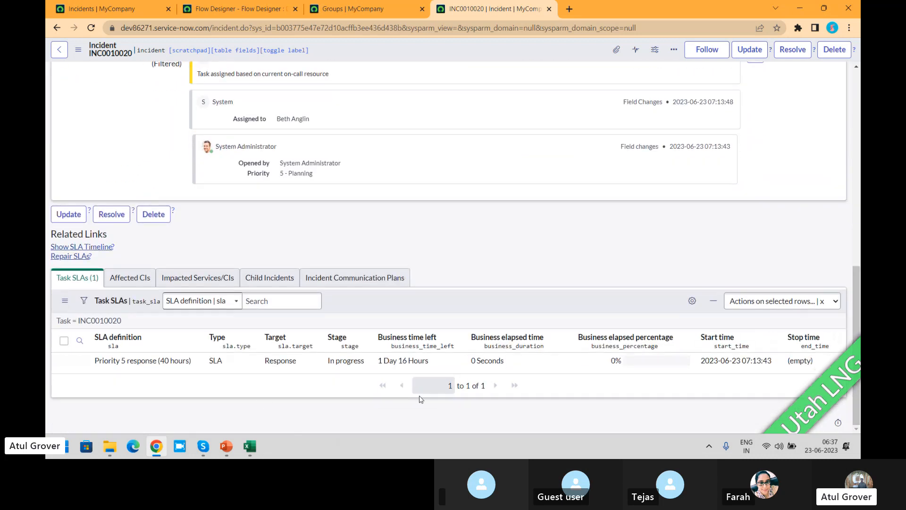
{"action": "scroll", "coordinate": [858, 321], "scroll_direction": "up", "scroll_amount": 5}
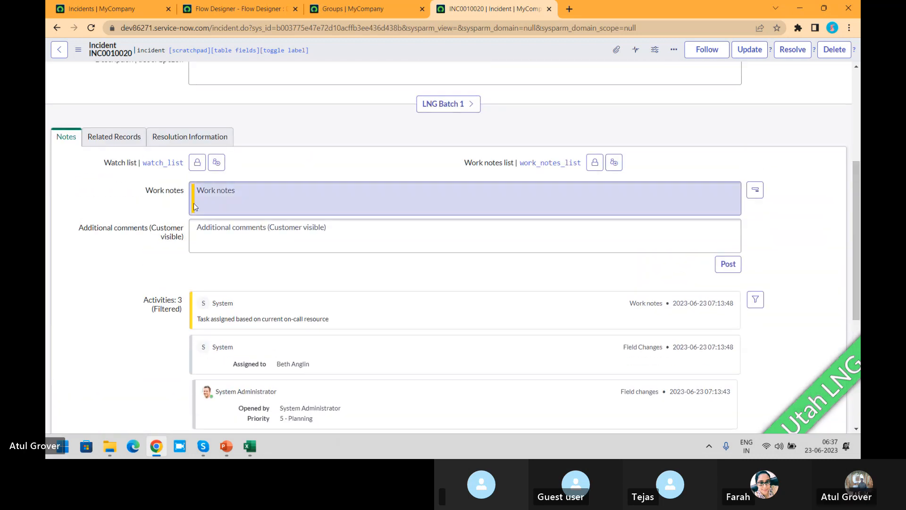
{"action": "left_click", "coordinate": [114, 137]}
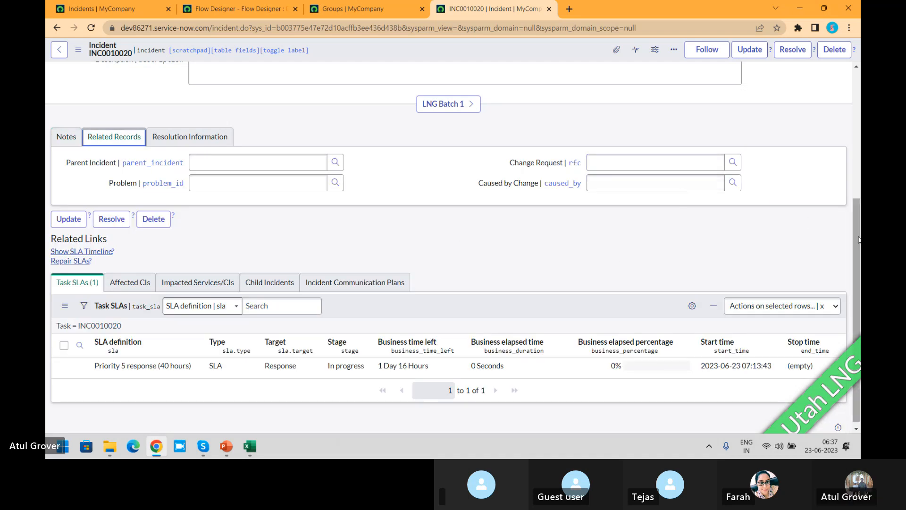
{"action": "scroll", "coordinate": [856, 238], "scroll_direction": "up", "scroll_amount": 4}
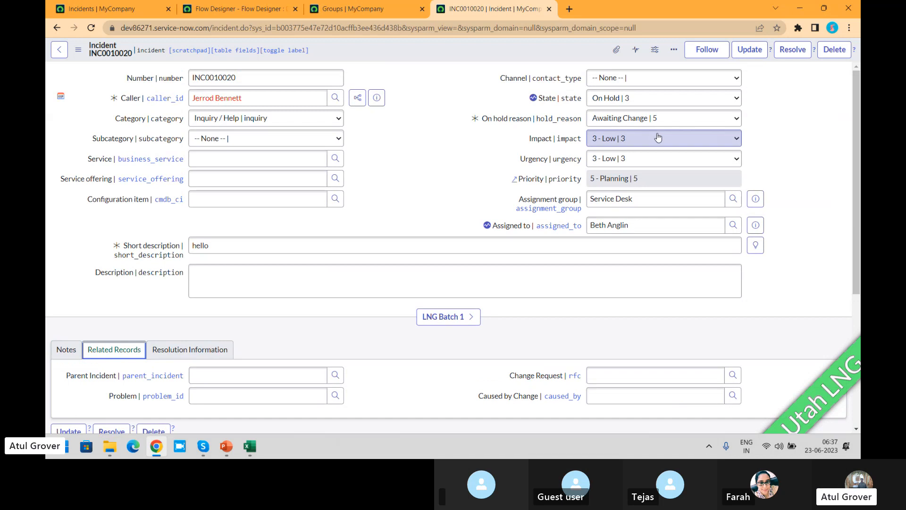
- Try the on hold reasons Awaiting Problem and Awaiting Vendor on the incident
{"action": "left_click", "coordinate": [659, 120]}
{"action": "left_click", "coordinate": [636, 162]}
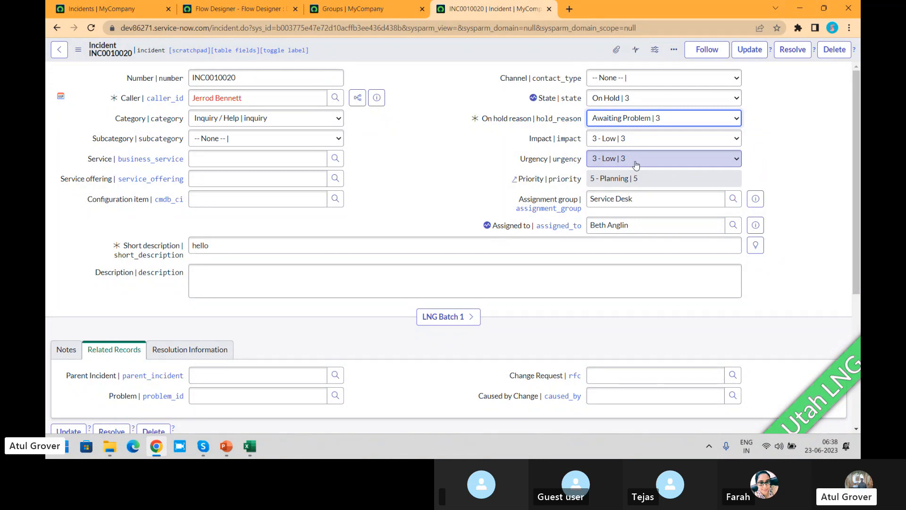
{"action": "left_click", "coordinate": [657, 118]}
{"action": "left_click", "coordinate": [607, 172]}
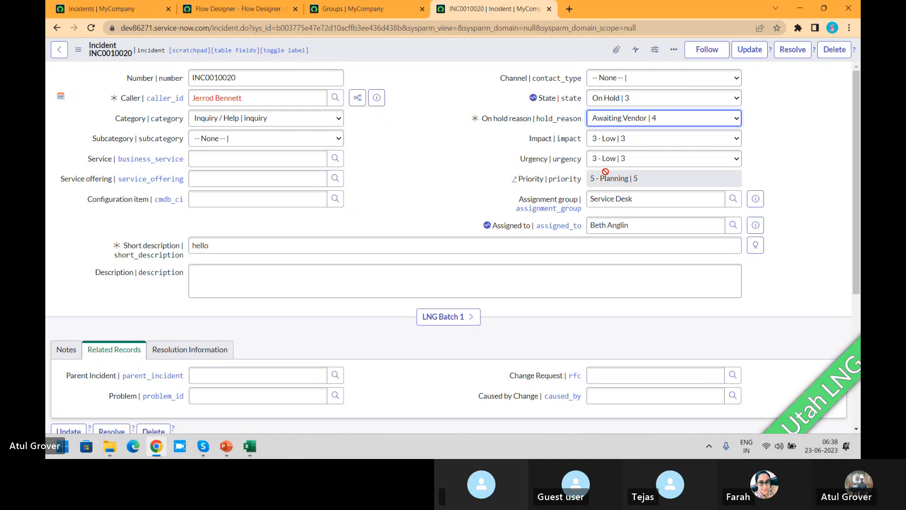
- Set the on hold reason to Awaiting Caller, and review the customer-visible comments field and the caller
{"action": "left_click", "coordinate": [668, 120]}
{"action": "left_click", "coordinate": [628, 141]}
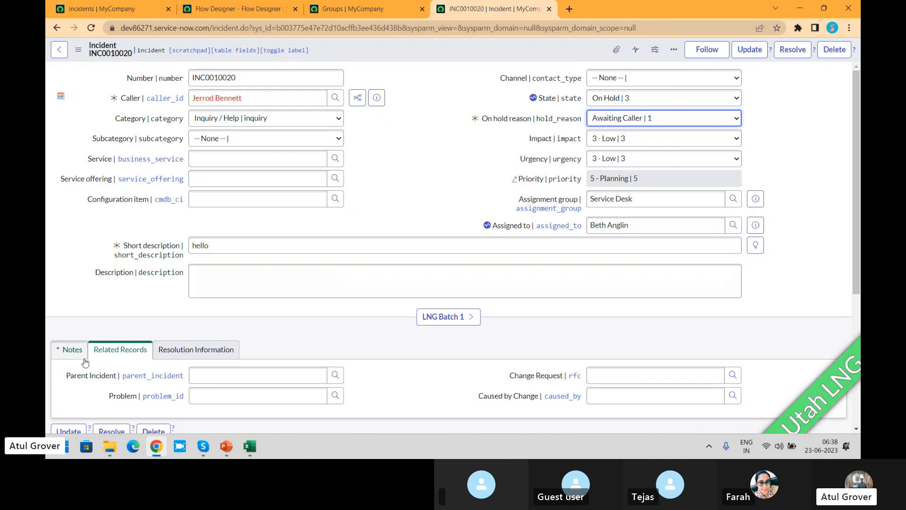
{"action": "left_click", "coordinate": [71, 349]}
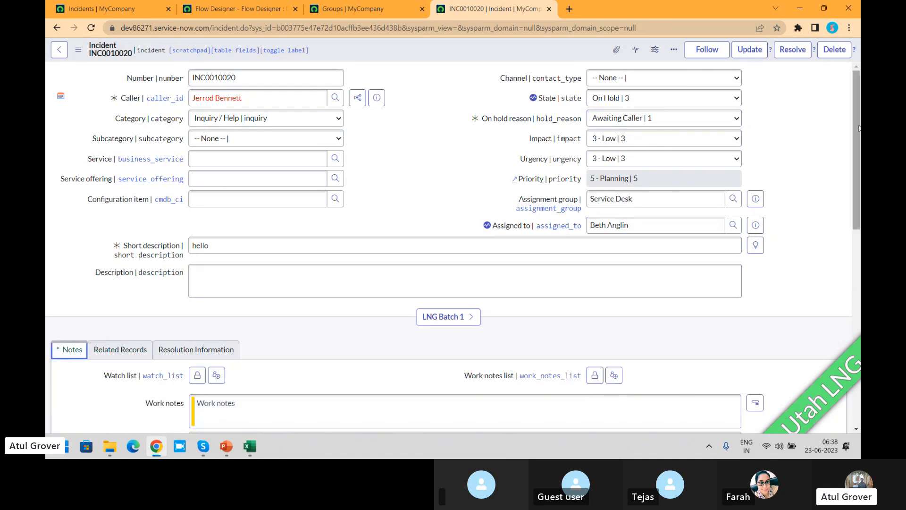
{"action": "left_click_drag", "start_coordinate": [856, 121], "coordinate": [850, 206]}
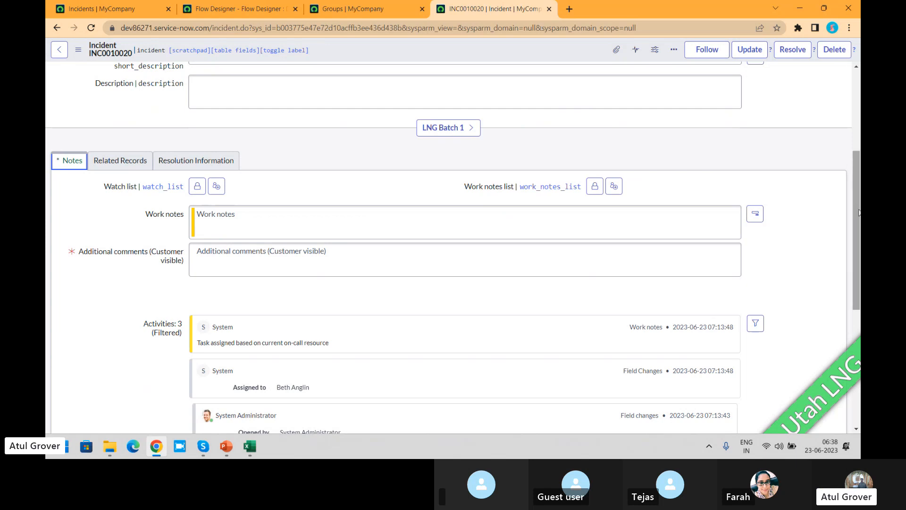
{"action": "left_click_drag", "start_coordinate": [856, 201], "coordinate": [860, 108]}
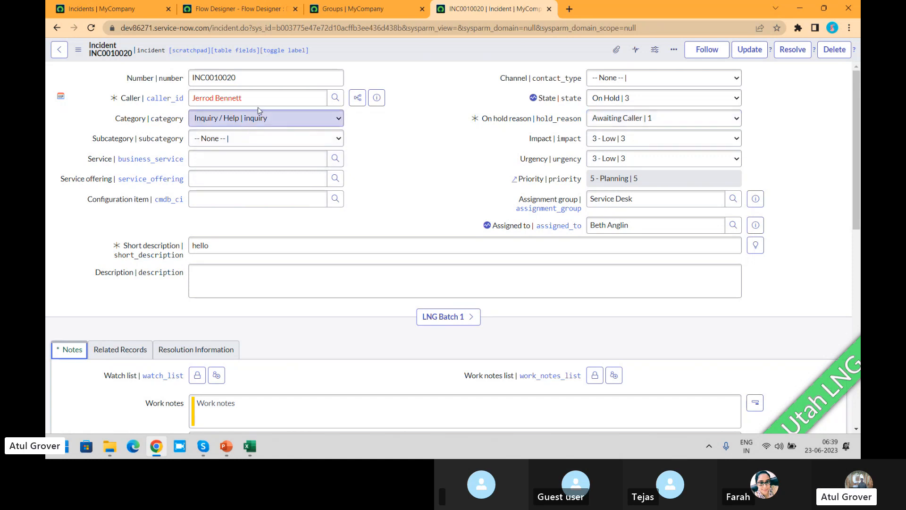
{"action": "left_click_drag", "start_coordinate": [303, 98], "coordinate": [187, 103]}
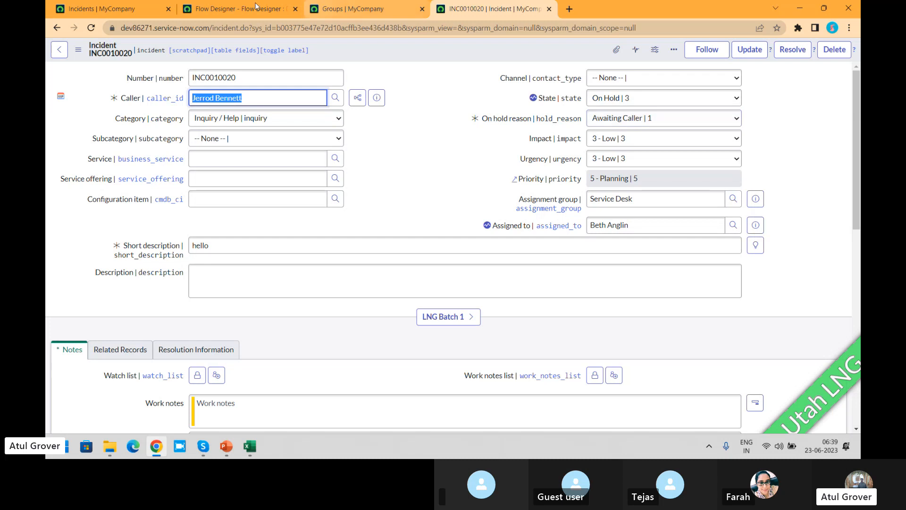
- Check the Incident state and State columns in the incidents list, and view the State field's dictionary info on INC0010020
{"action": "left_click", "coordinate": [101, 8]}
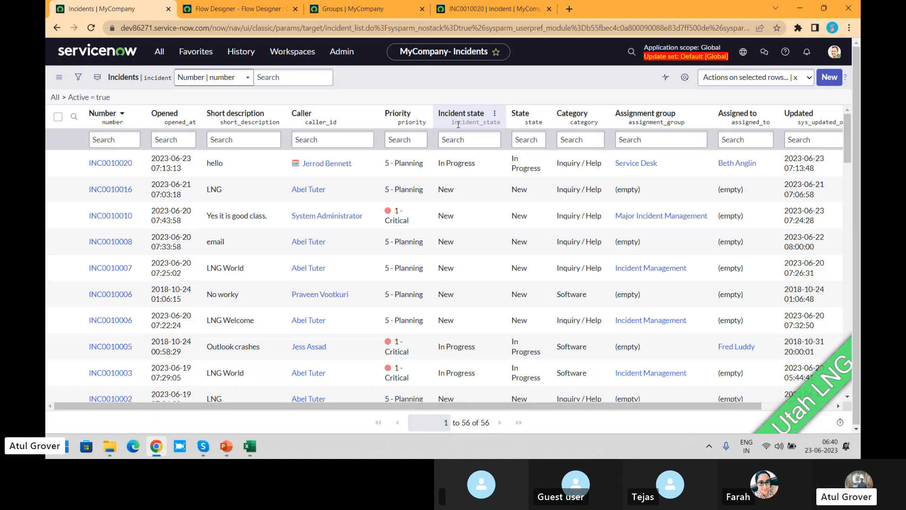
{"action": "left_click", "coordinate": [493, 8]}
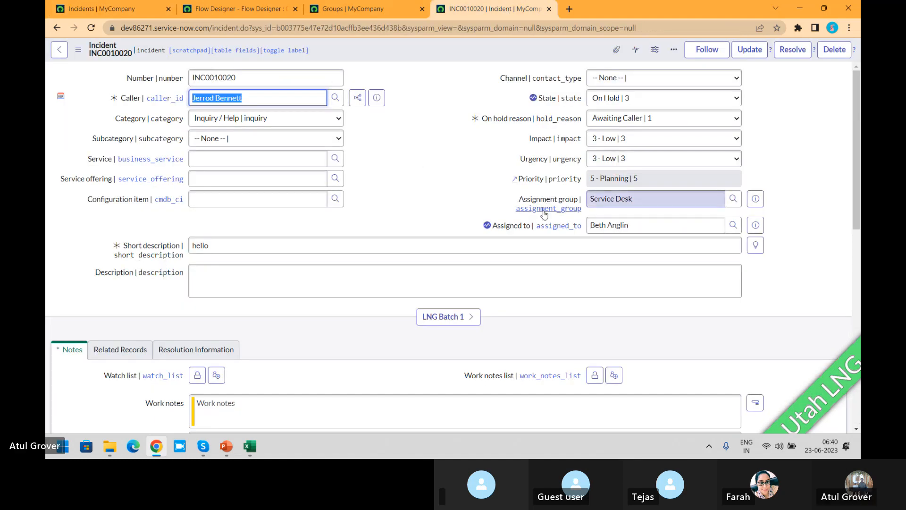
{"action": "right_click", "coordinate": [555, 101]}
{"action": "left_click", "coordinate": [577, 176]}
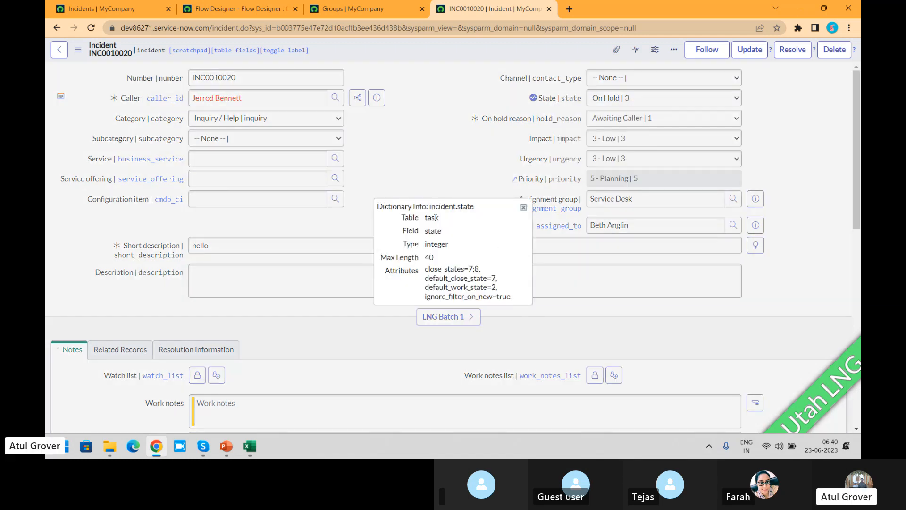
{"action": "double_click", "coordinate": [435, 217]}
{"action": "left_click", "coordinate": [524, 211]}
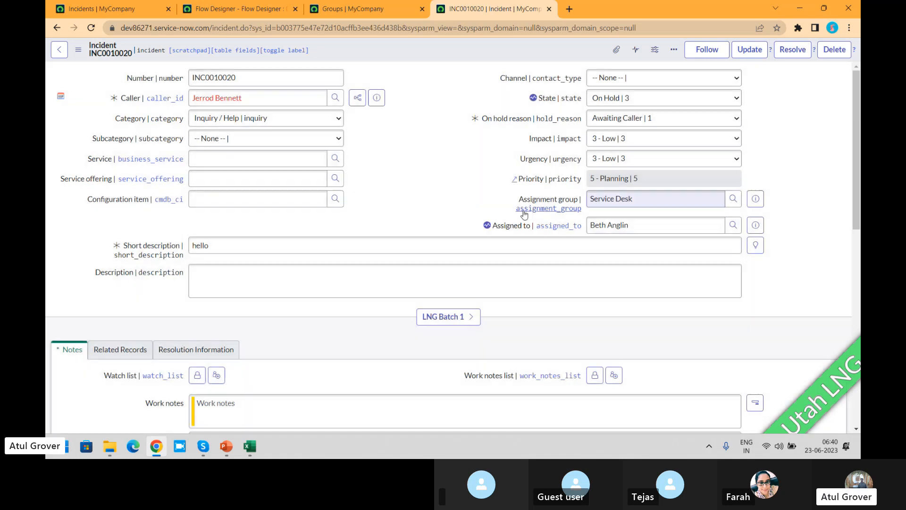
- Add the Incident state field below On hold reason in the incident form's Default view using Form Design, and save the form
{"action": "right_click", "coordinate": [463, 51]}
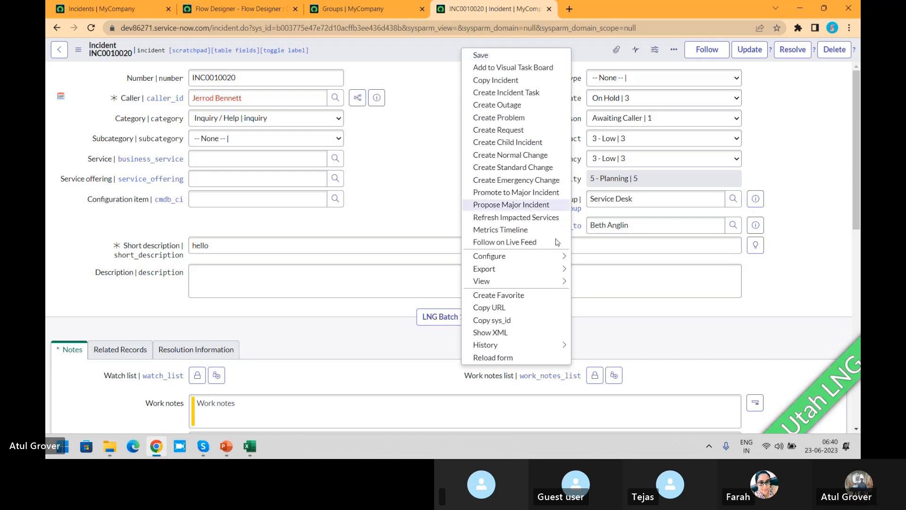
{"action": "mouse_move", "coordinate": [540, 257]}
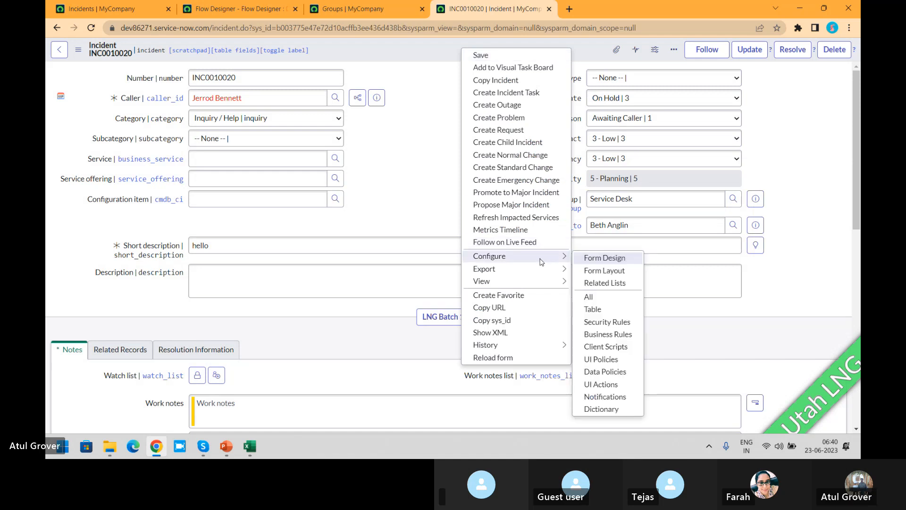
{"action": "left_click", "coordinate": [605, 262]}
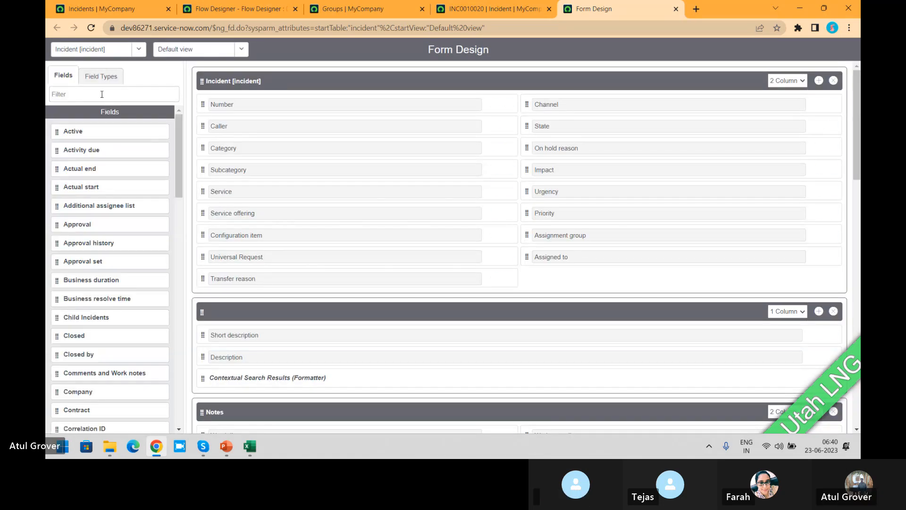
{"action": "left_click", "coordinate": [101, 94]}
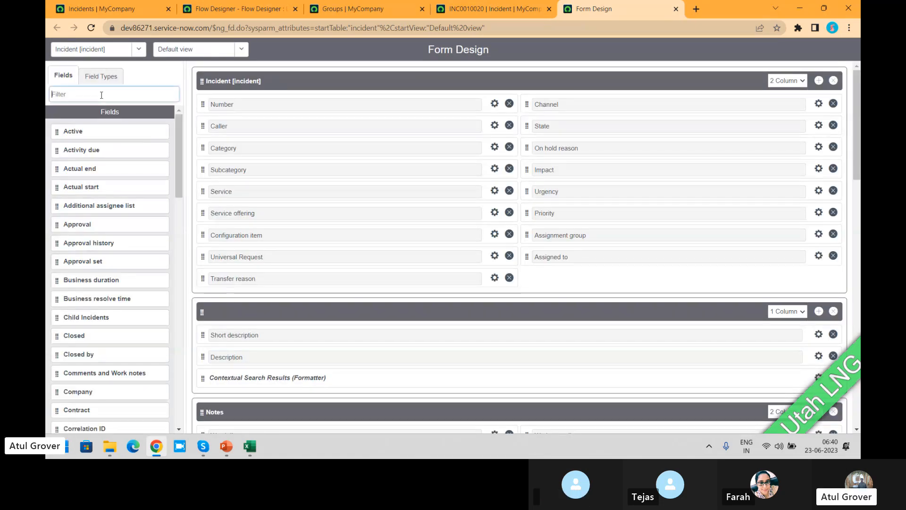
{"action": "type", "text": "inci"}
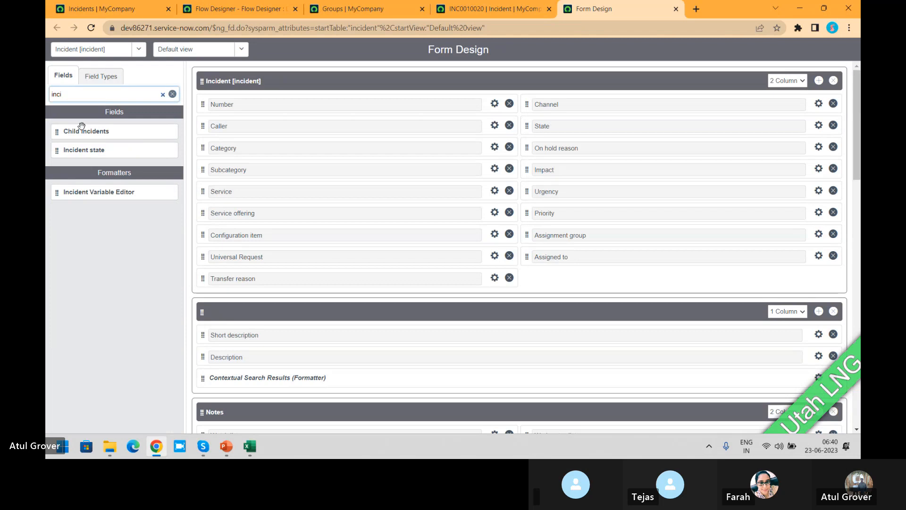
{"action": "left_click_drag", "start_coordinate": [79, 151], "coordinate": [535, 151]}
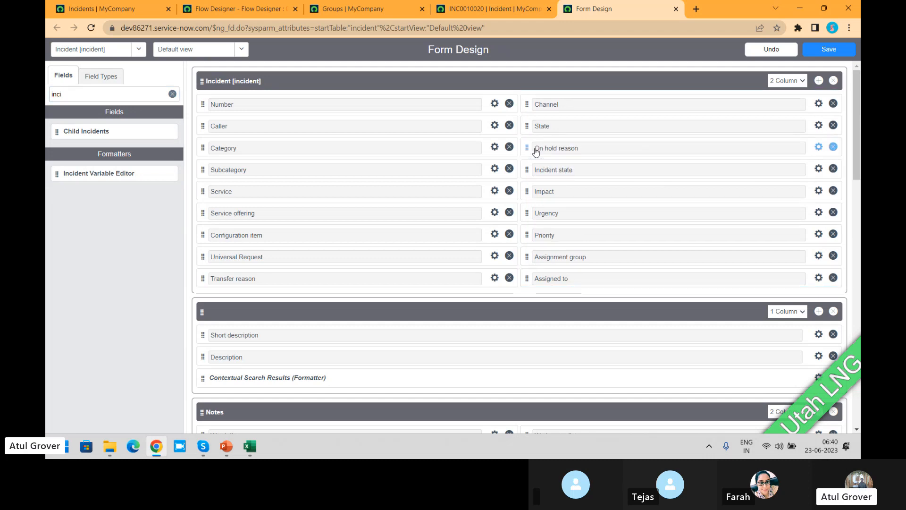
{"action": "left_click", "coordinate": [829, 49]}
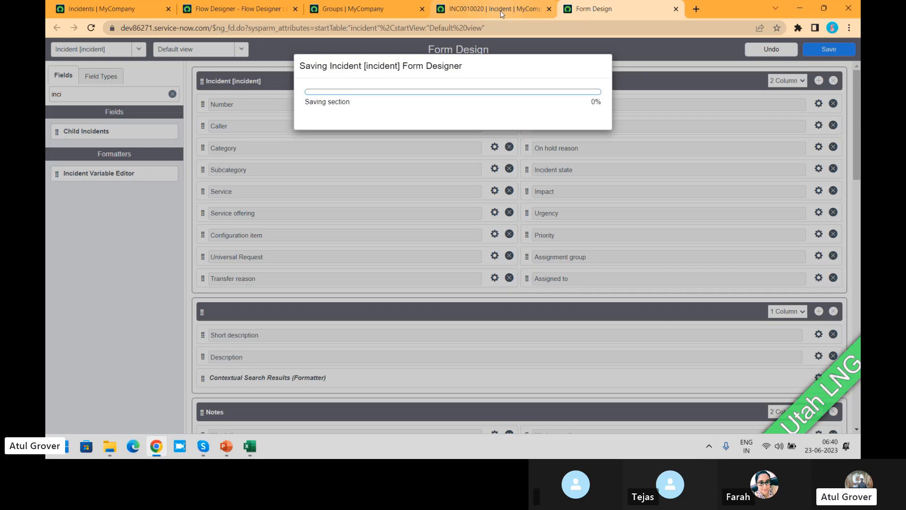
- Reload incident INC0010020 without keeping its unsaved changes, and view the dictionary info of the Incident state field
{"action": "left_click", "coordinate": [500, 9]}
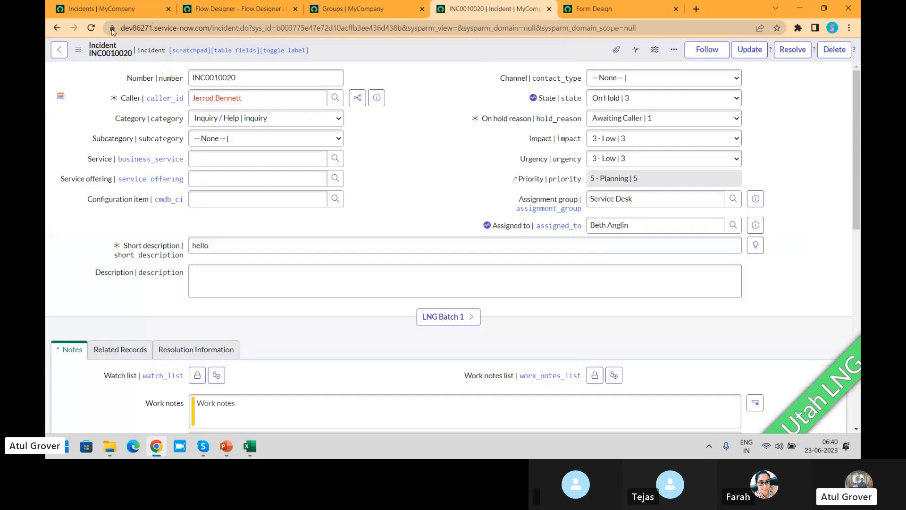
{"action": "left_click", "coordinate": [91, 28]}
{"action": "key", "text": "Return"}
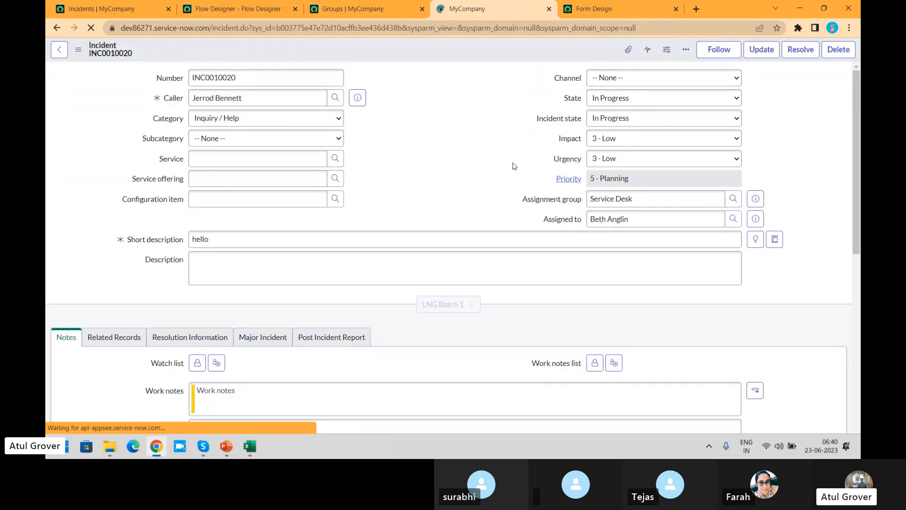
{"action": "right_click", "coordinate": [565, 121]}
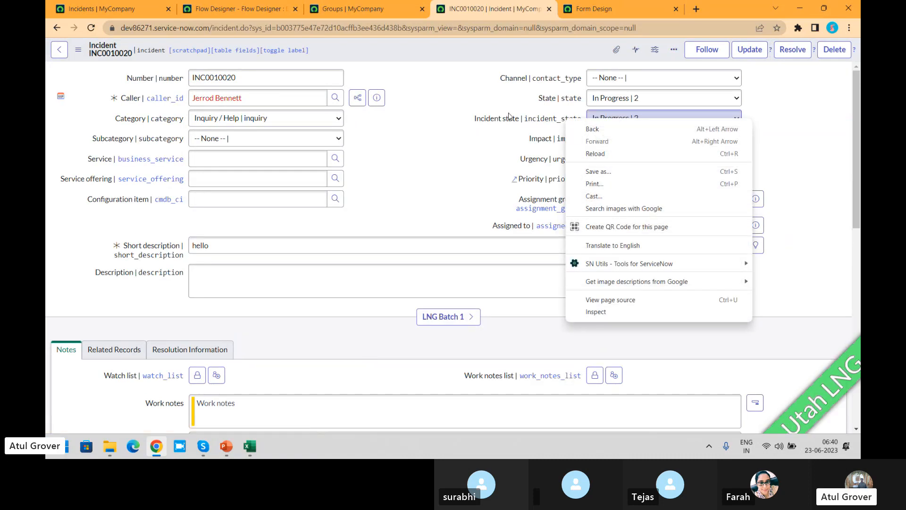
{"action": "left_click", "coordinate": [509, 116]}
{"action": "right_click", "coordinate": [510, 116]}
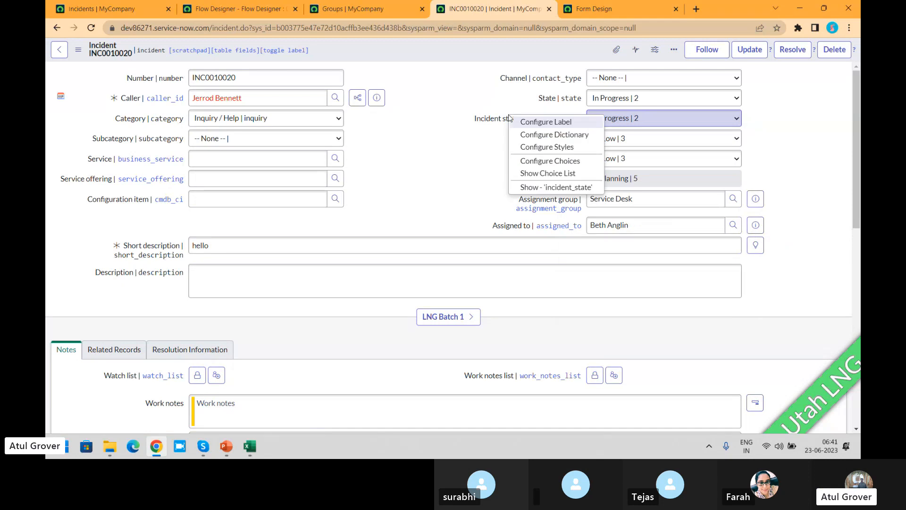
{"action": "left_click", "coordinate": [550, 188]}
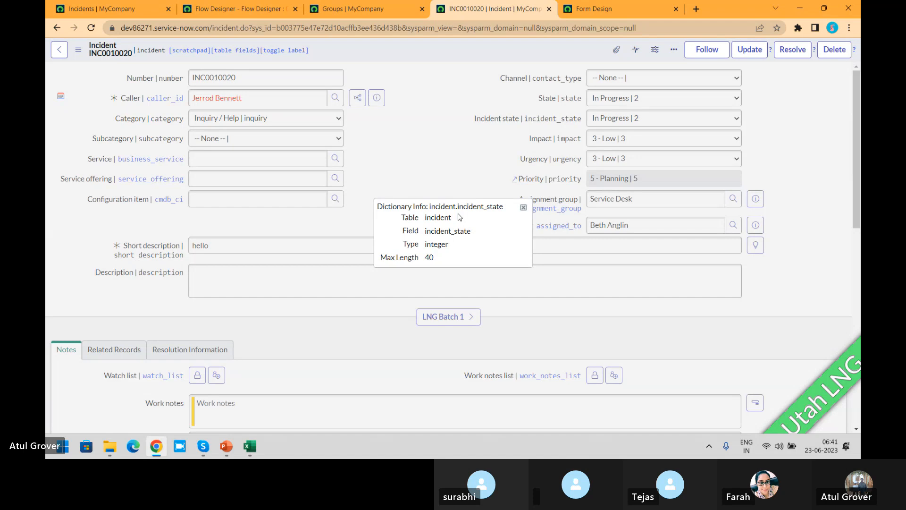
{"action": "left_click", "coordinate": [523, 208]}
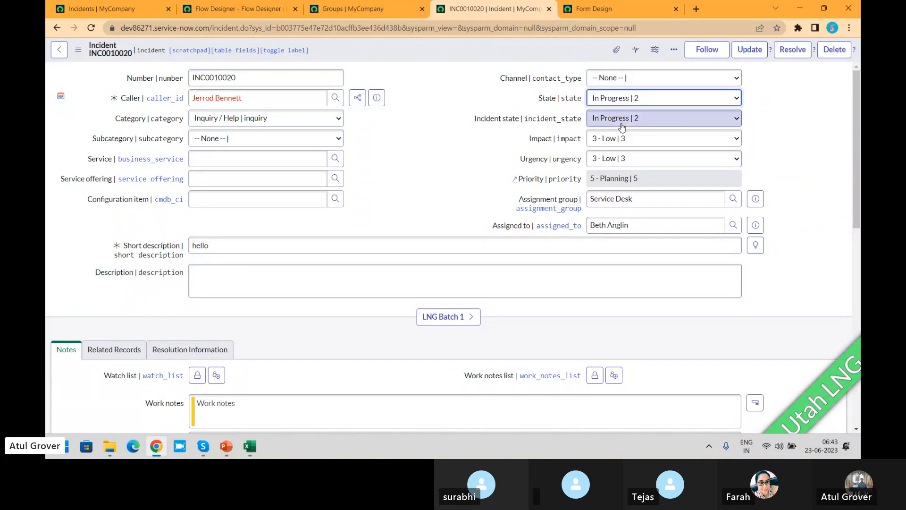
- Compare the available choices of the State and Incident state fields without changing either value
{"action": "left_click", "coordinate": [642, 99]}
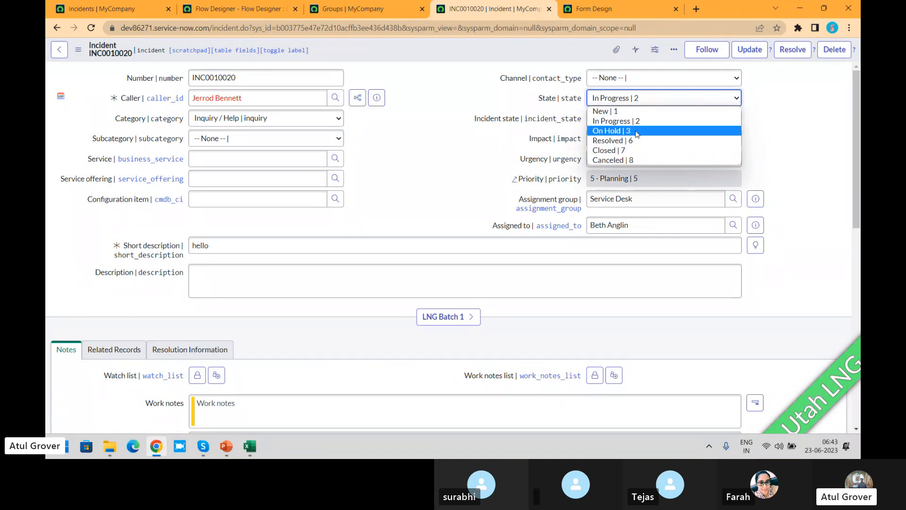
{"action": "left_click", "coordinate": [477, 157]}
{"action": "left_click", "coordinate": [661, 118]}
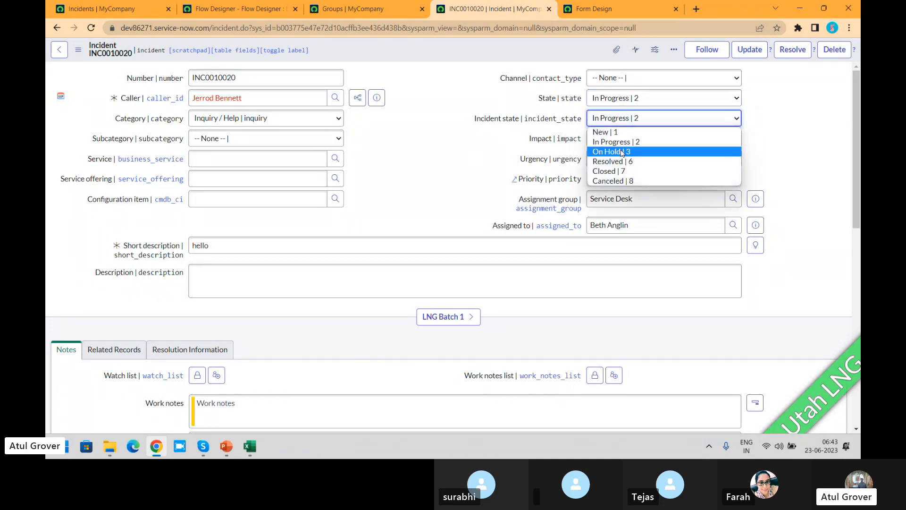
{"action": "left_click", "coordinate": [487, 162]}
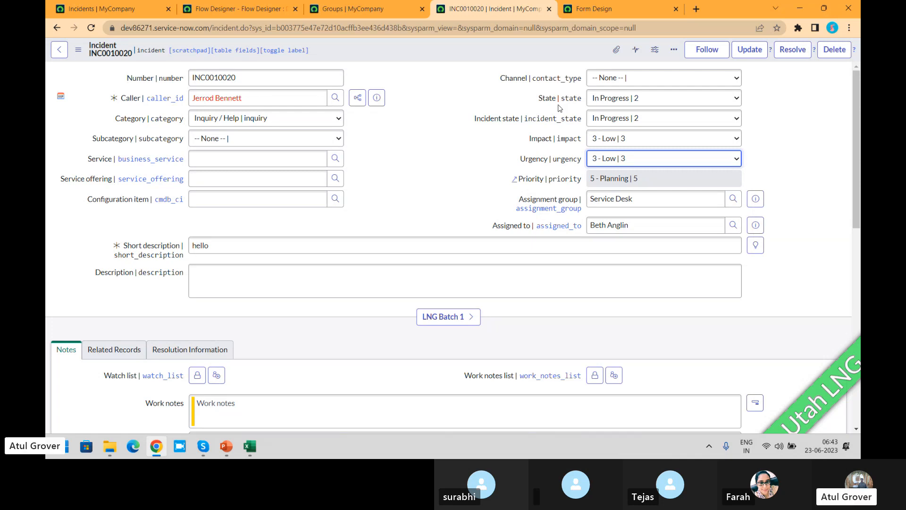
- Review the State choices, and compare the data type in the dictionary info of the State and Incident state fields
{"action": "left_click", "coordinate": [608, 105]}
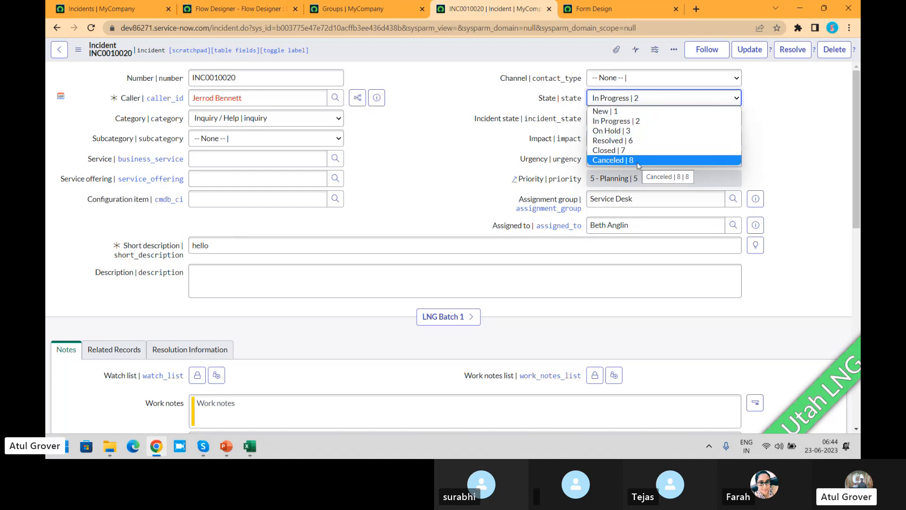
{"action": "right_click", "coordinate": [546, 103]}
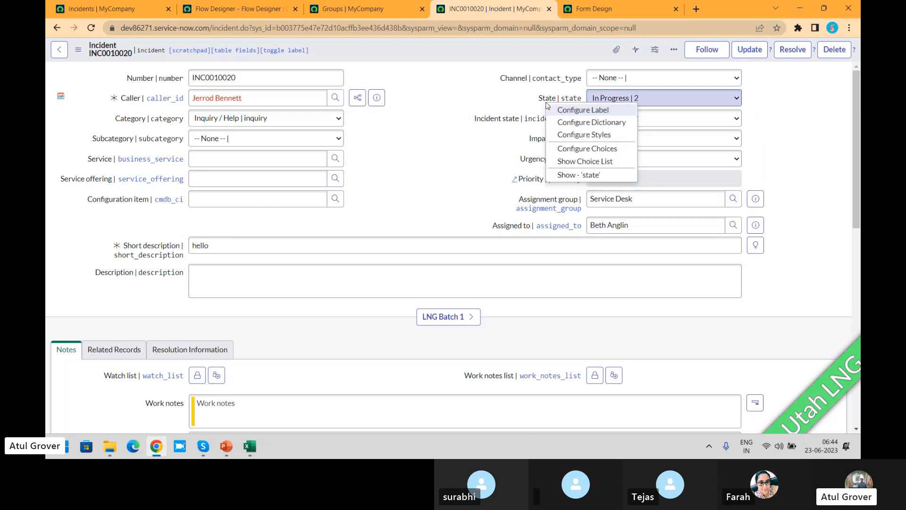
{"action": "left_click", "coordinate": [558, 175]}
{"action": "double_click", "coordinate": [435, 244]}
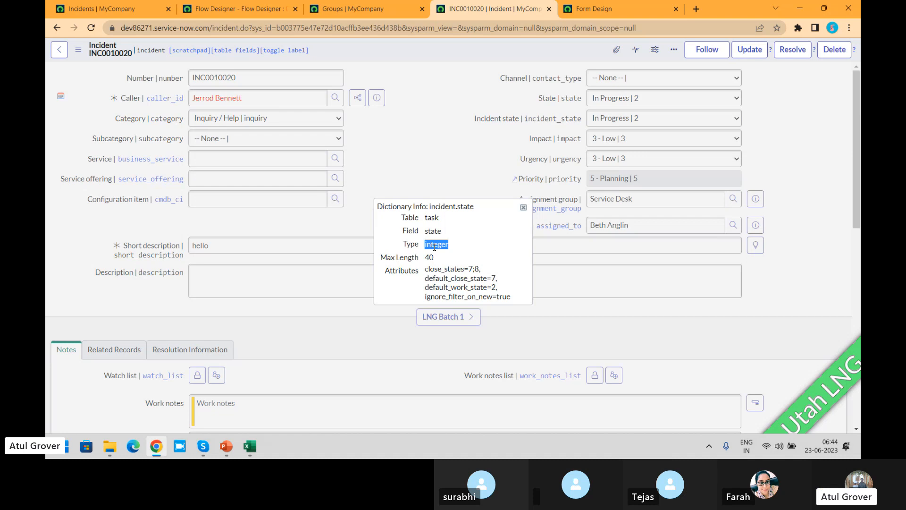
{"action": "left_click", "coordinate": [523, 208]}
{"action": "right_click", "coordinate": [568, 119]}
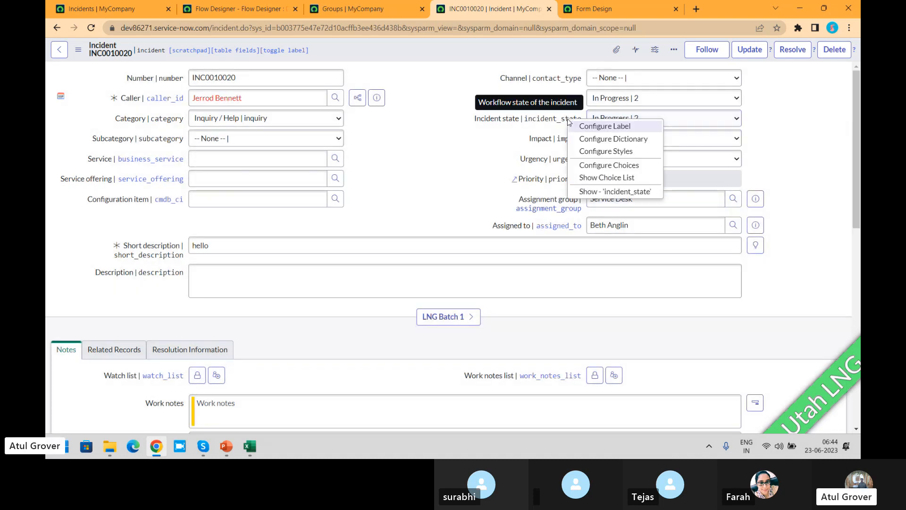
{"action": "left_click", "coordinate": [590, 194]}
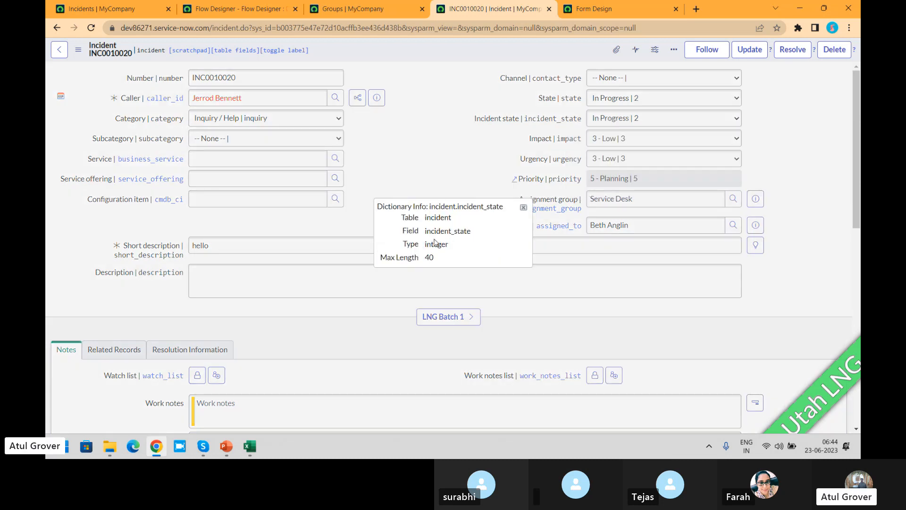
{"action": "double_click", "coordinate": [444, 245]}
{"action": "left_click", "coordinate": [523, 207]}
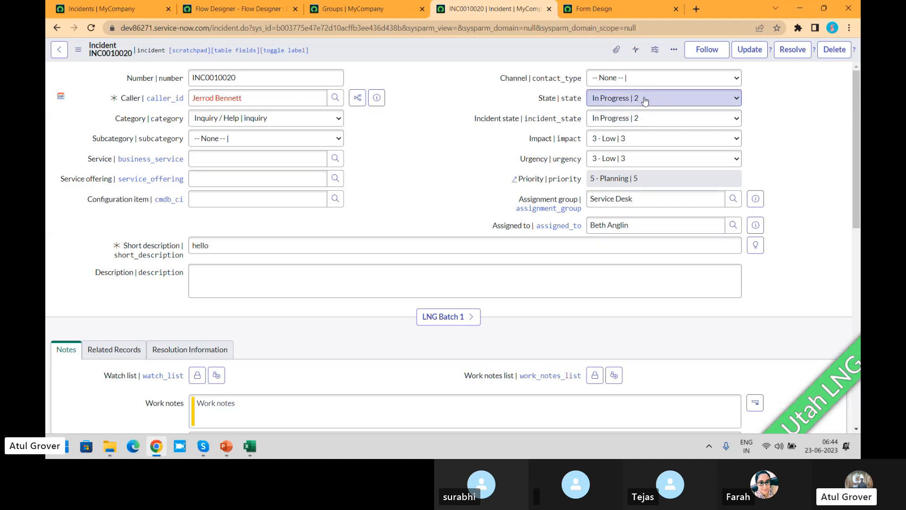
- Examine the attributes in the State field's dictionary info, especially the default_close_state value
{"action": "right_click", "coordinate": [543, 100]}
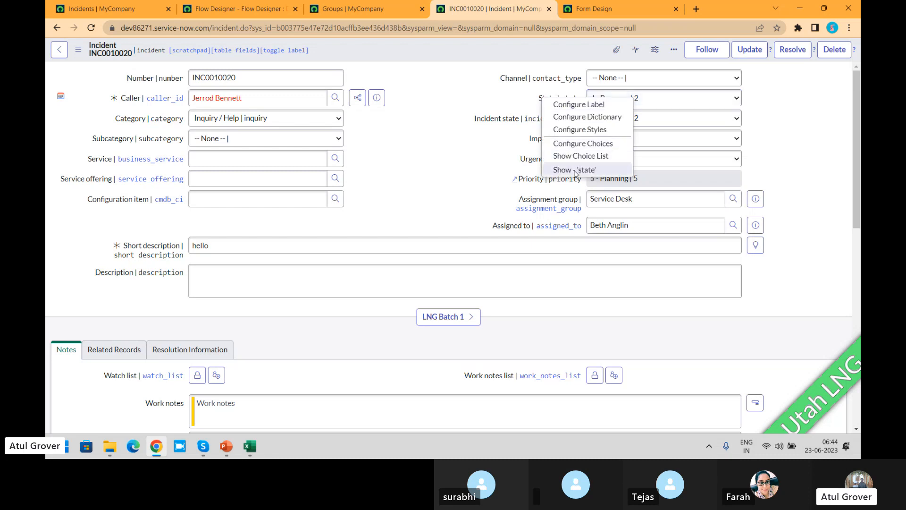
{"action": "left_click", "coordinate": [575, 170]}
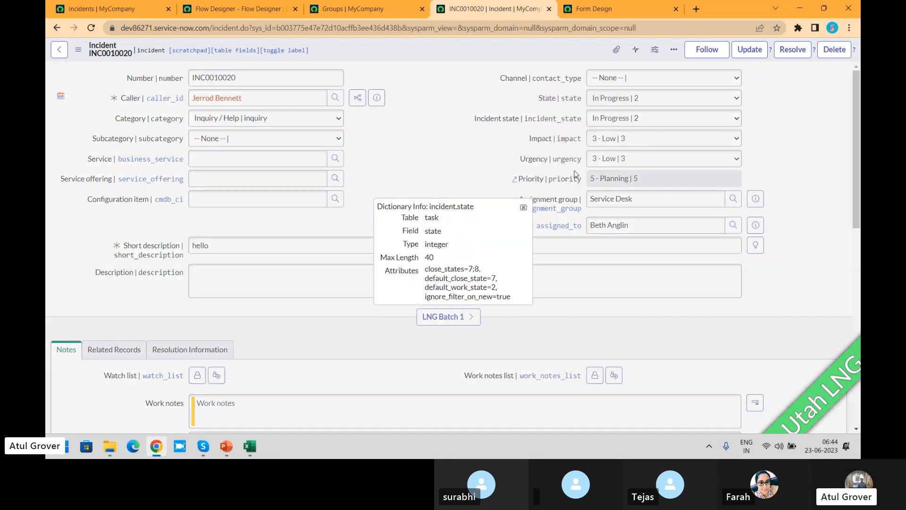
{"action": "double_click", "coordinate": [492, 279]}
{"action": "left_click", "coordinate": [524, 207]}
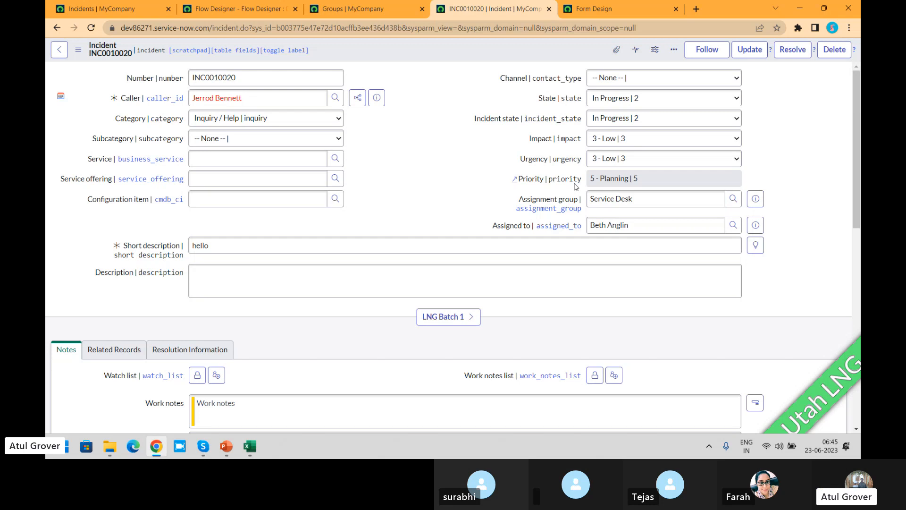
- From the incidents list, search the application navigator for "script inc" and open Script Includes under System Definition
{"action": "left_click", "coordinate": [126, 12]}
{"action": "left_click", "coordinate": [163, 53]}
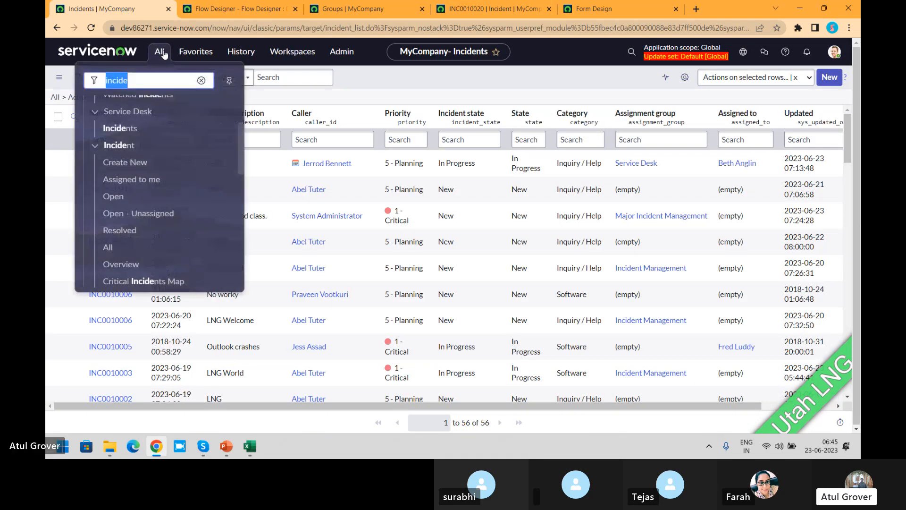
{"action": "type", "text": "script"}
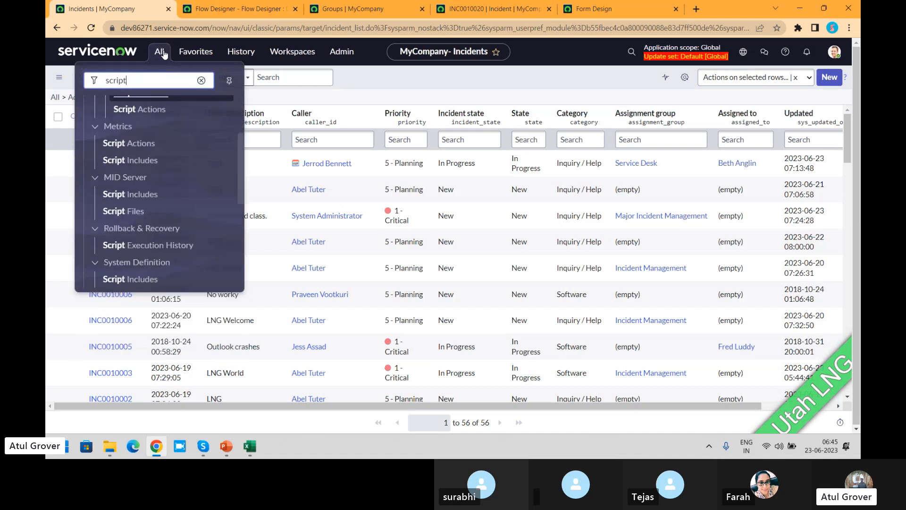
{"action": "type", "text": "in"}
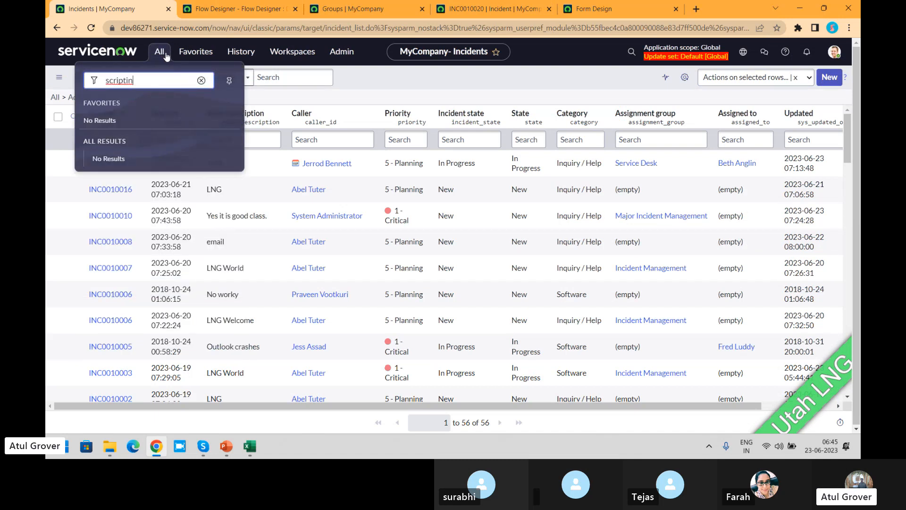
{"action": "key", "text": "BackSpace"}
{"action": "key", "text": "BackSpace"}
{"action": "type", "text": "inc"}
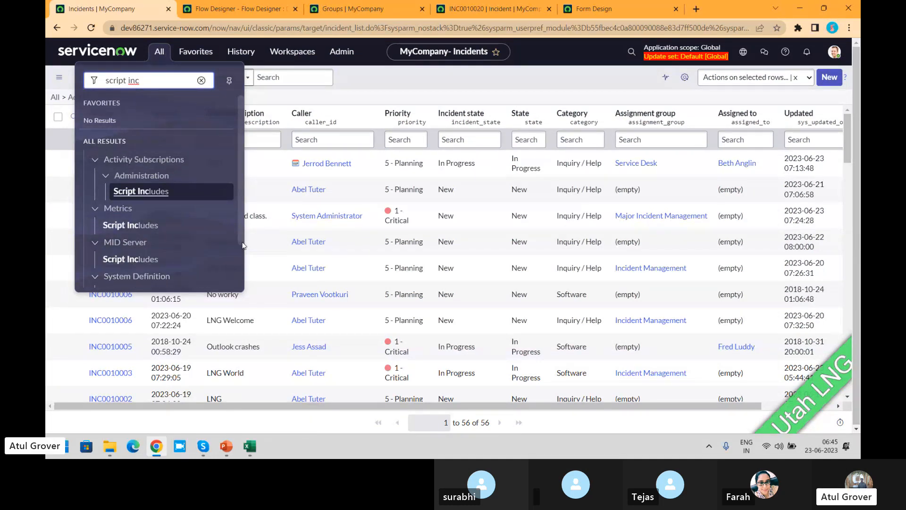
{"action": "left_click_drag", "start_coordinate": [242, 243], "coordinate": [243, 264]}
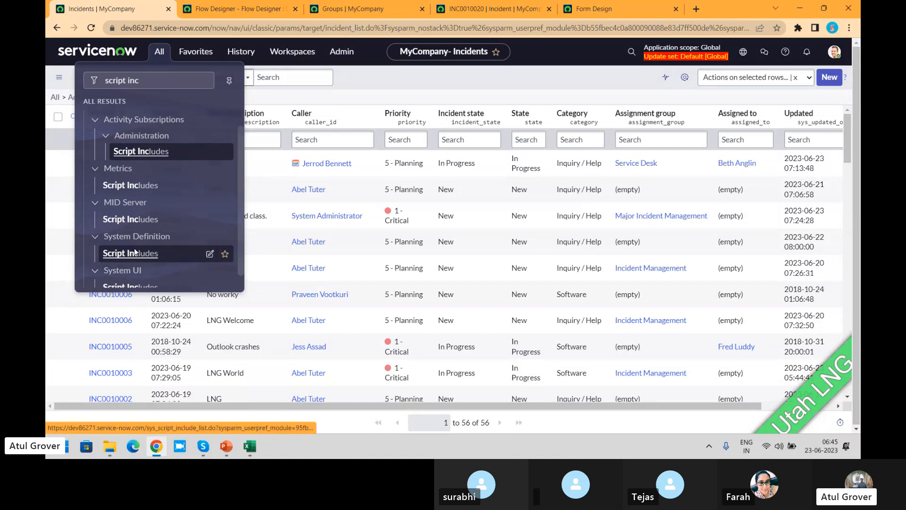
{"action": "left_click", "coordinate": [134, 251]}
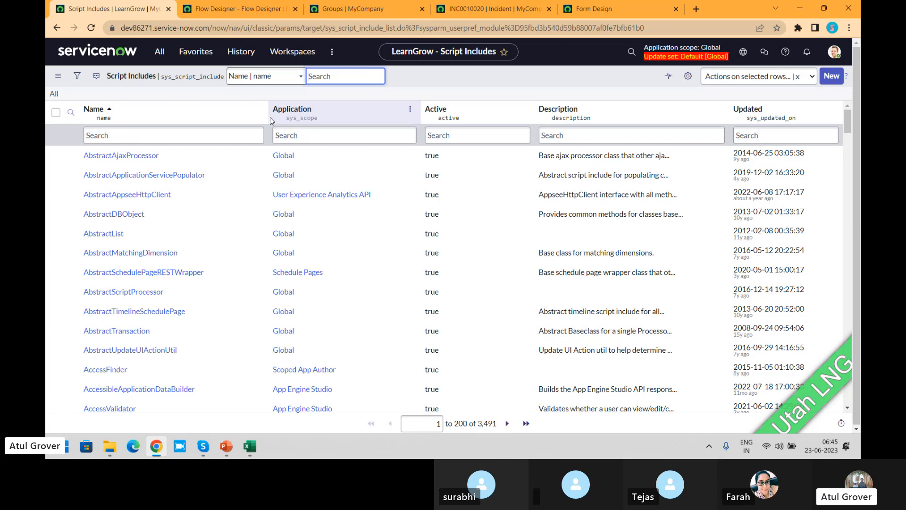
- Filter the script includes by name with *incident
{"action": "left_click", "coordinate": [253, 134]}
{"action": "type", "text": "*"}
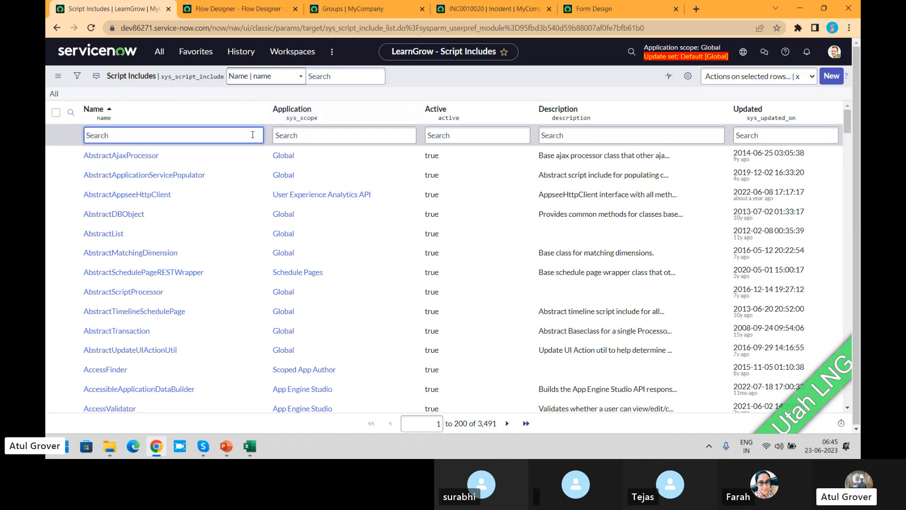
{"action": "type", "text": "incident"}
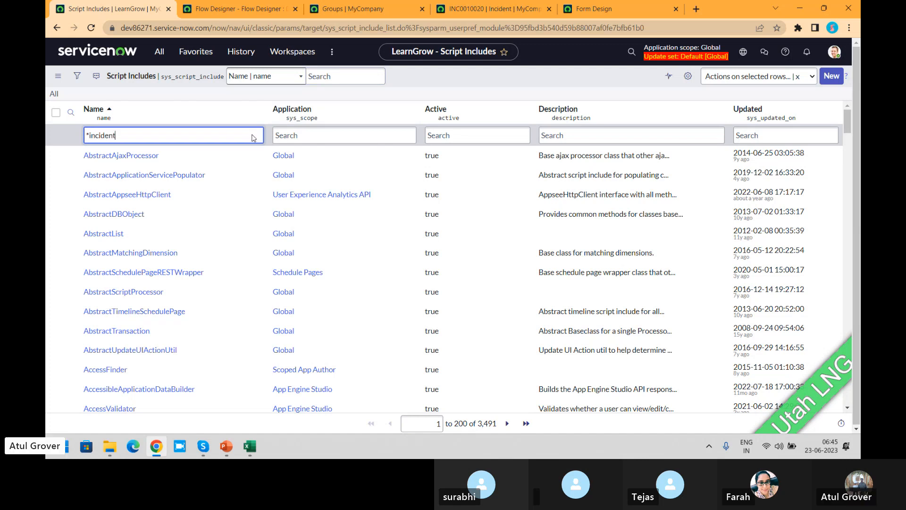
{"action": "key", "text": "Return"}
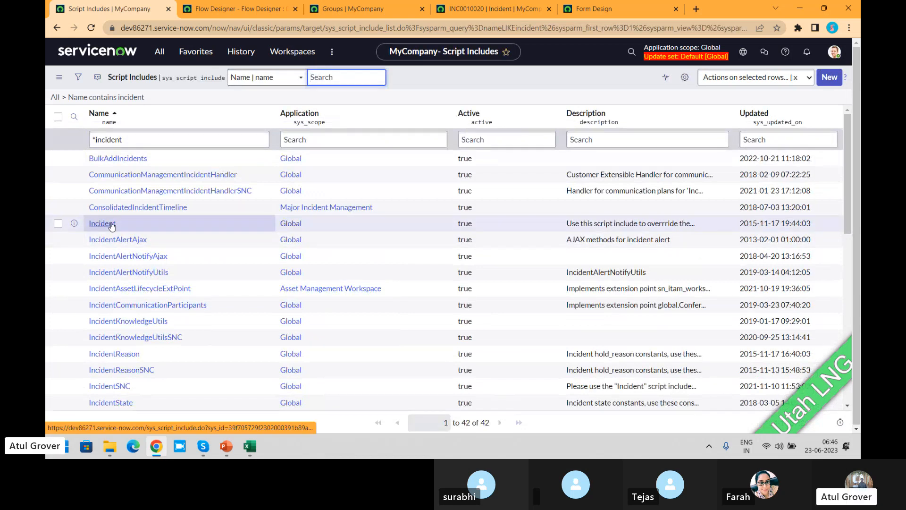
- Open the IncidentState script include and review the incident state constants in its script
{"action": "left_click", "coordinate": [119, 403]}
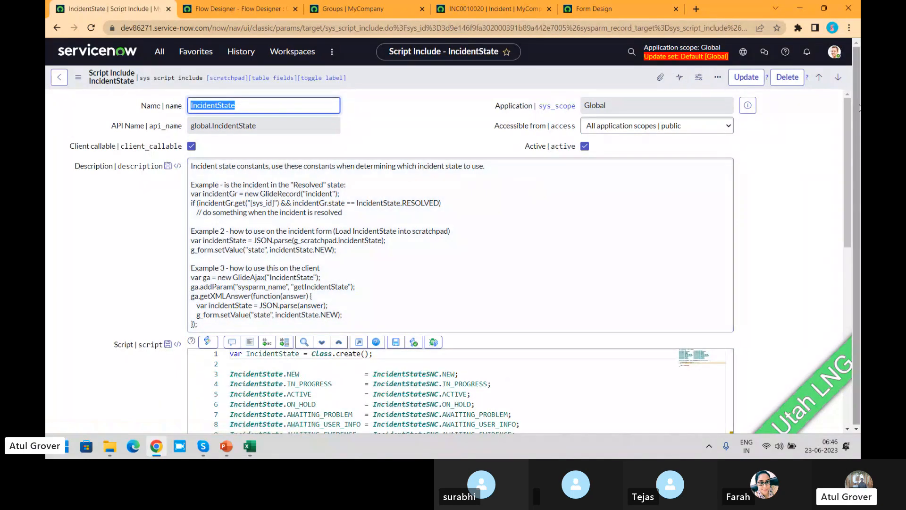
{"action": "left_click_drag", "start_coordinate": [847, 103], "coordinate": [860, 203]}
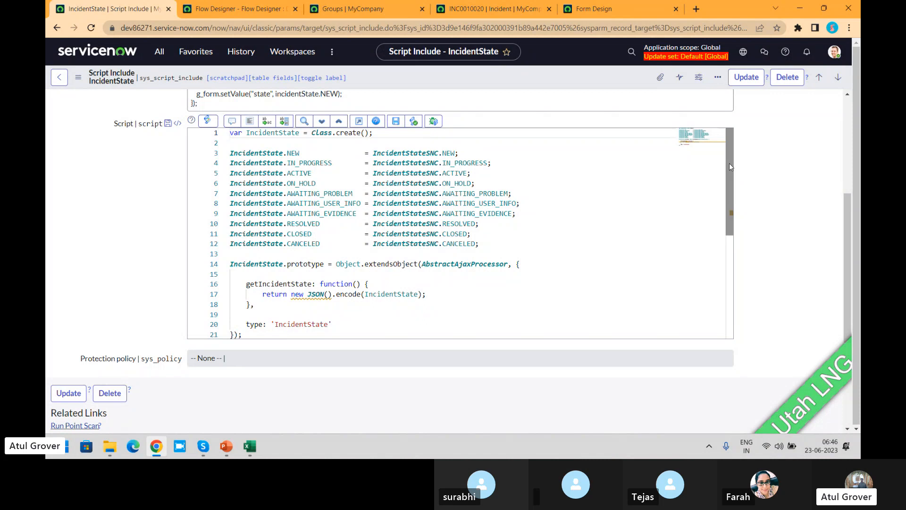
{"action": "mouse_move", "coordinate": [729, 166]}
{"action": "left_mouse_down"}
{"action": "mouse_move", "coordinate": [730, 201]}
{"action": "mouse_move", "coordinate": [733, 151]}
{"action": "left_mouse_up"}
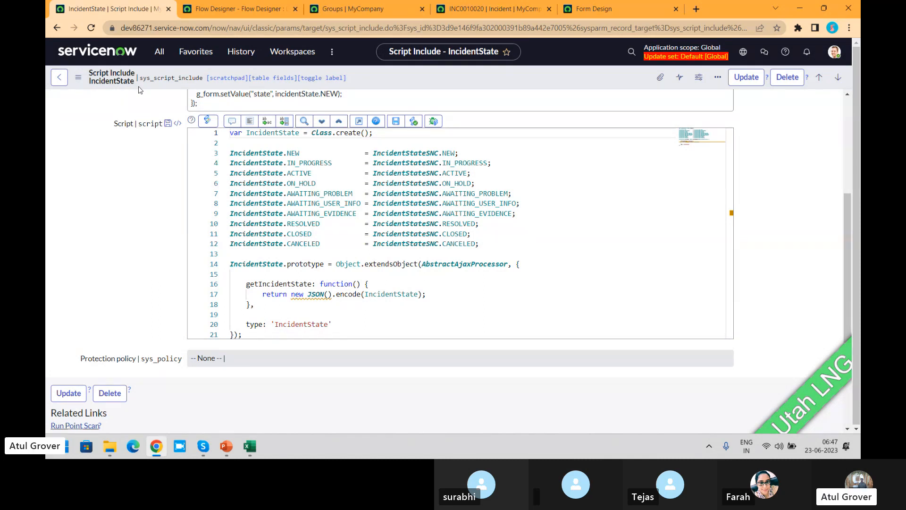
{"action": "key", "text": "alt+Tab"}
{"action": "key", "text": "alt+Tab"}
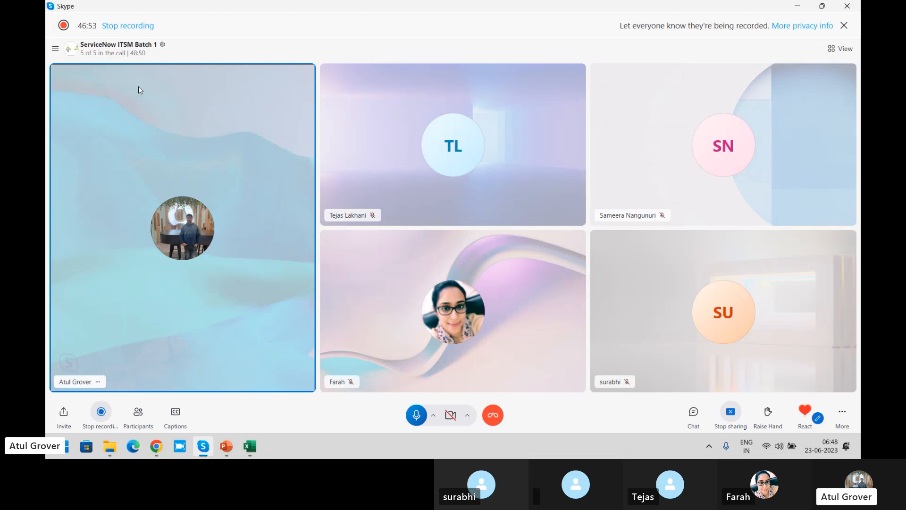
{"action": "key", "text": "alt+Tab"}
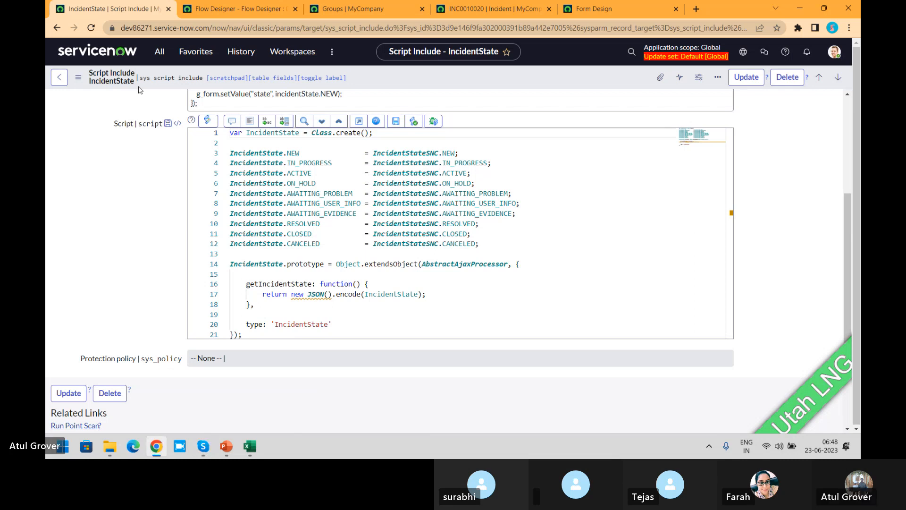
- Search the application navigator for "notifications" and open the email Notifications list under System Notification
{"action": "left_click", "coordinate": [159, 53]}
{"action": "type", "text": "noto"}
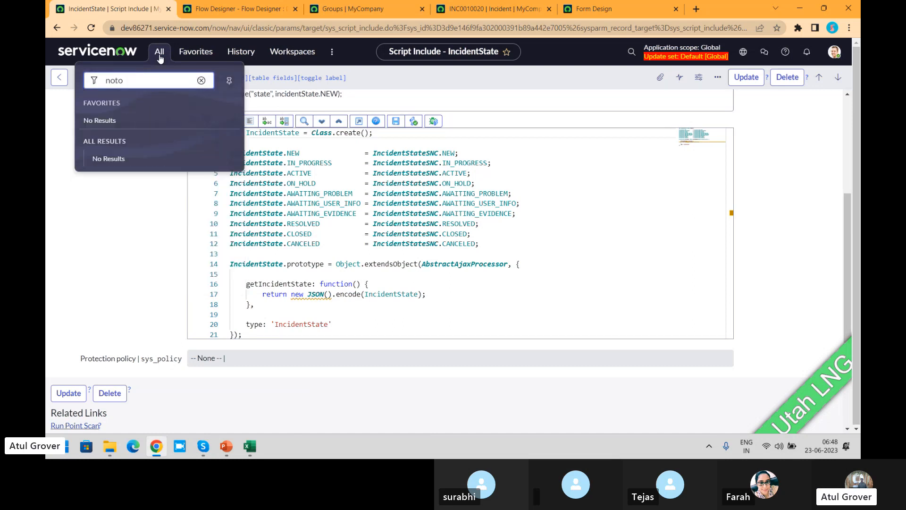
{"action": "key", "text": "BackSpace"}
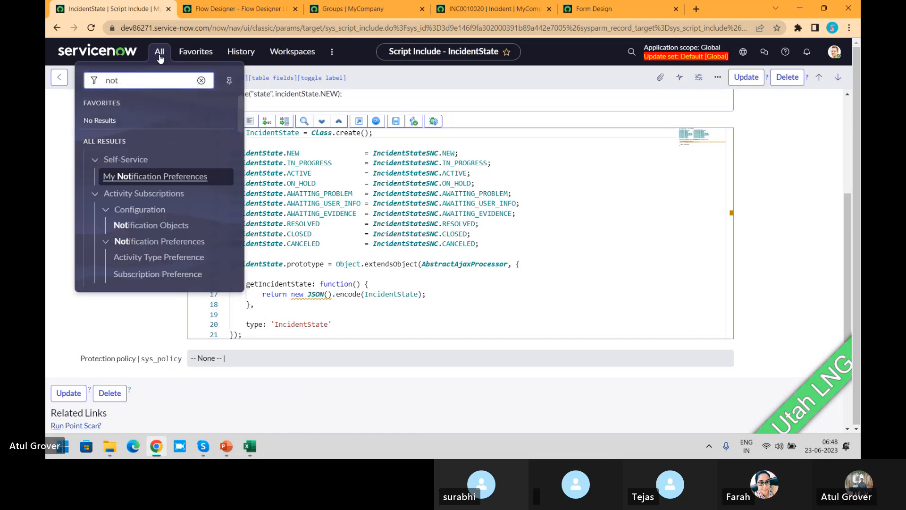
{"action": "type", "text": "ifications"}
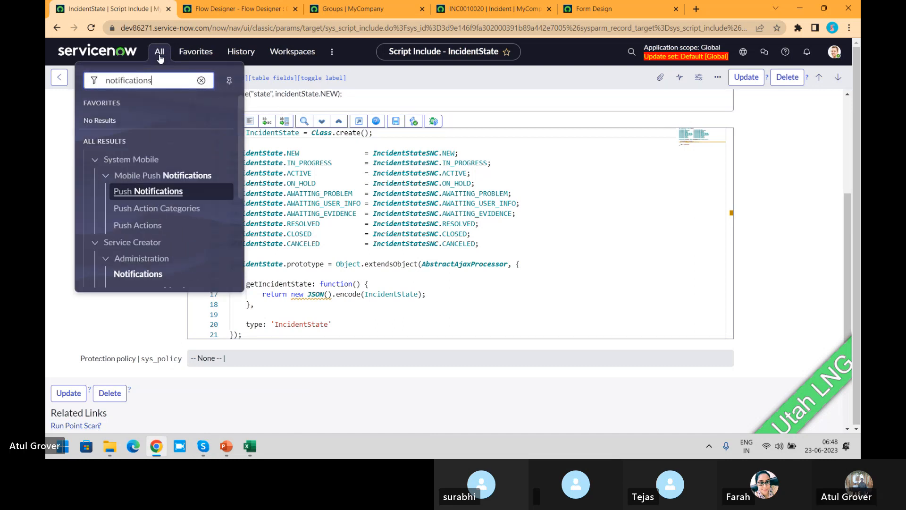
{"action": "left_click_drag", "start_coordinate": [244, 121], "coordinate": [245, 214]}
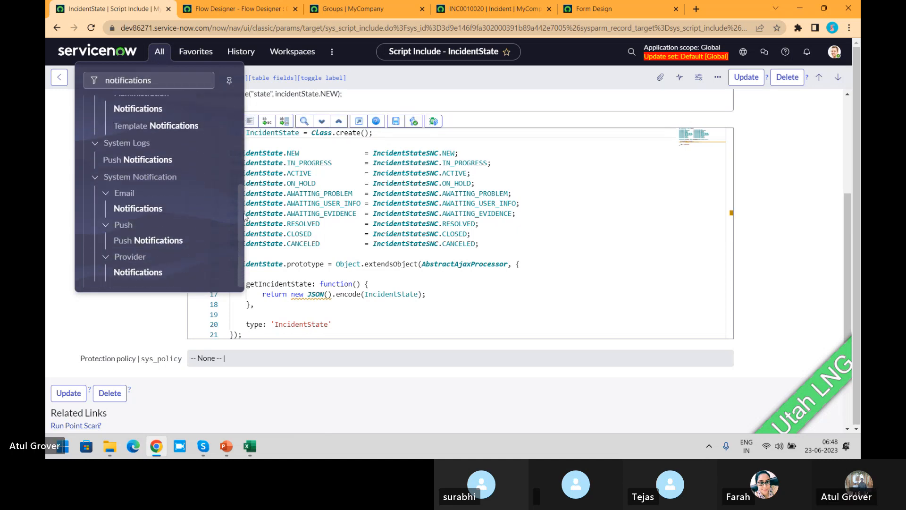
{"action": "left_click", "coordinate": [138, 209]}
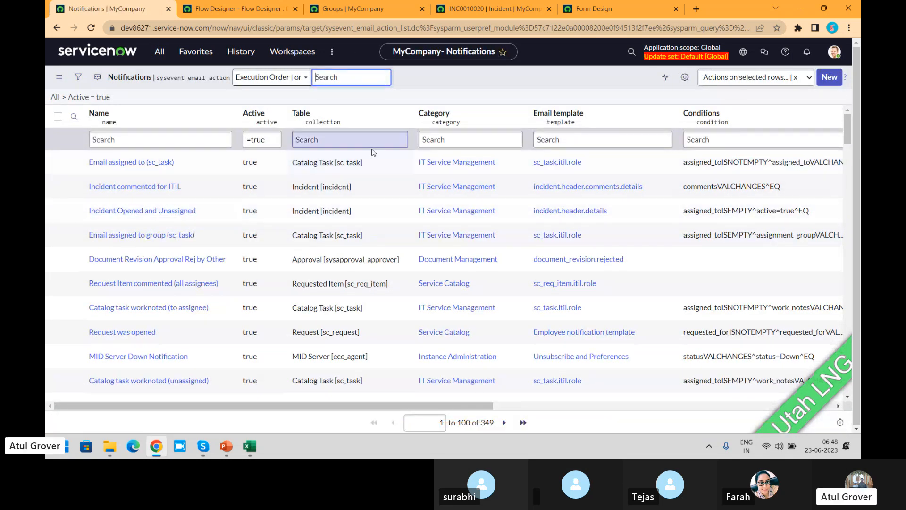
- Filter the notifications by table with *incide and group the list by name
{"action": "left_click", "coordinate": [348, 141]}
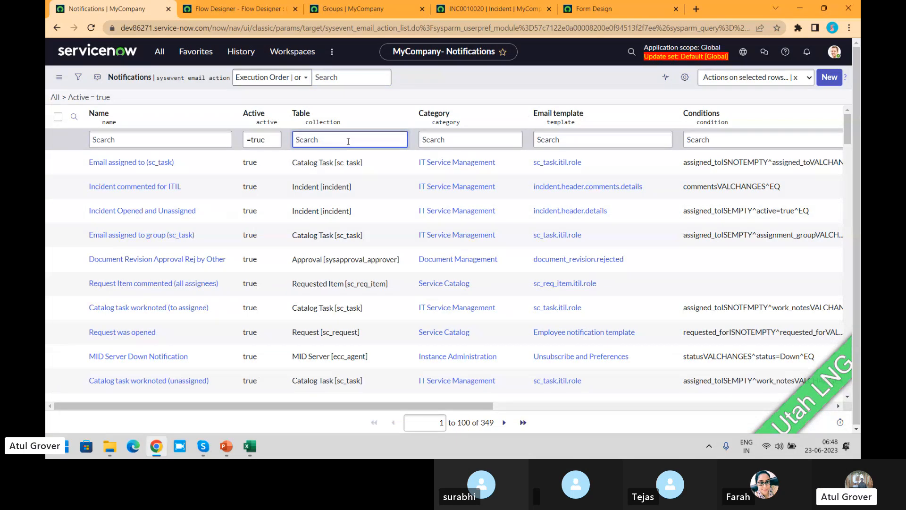
{"action": "type", "text": "*incide"}
{"action": "key", "text": "Return"}
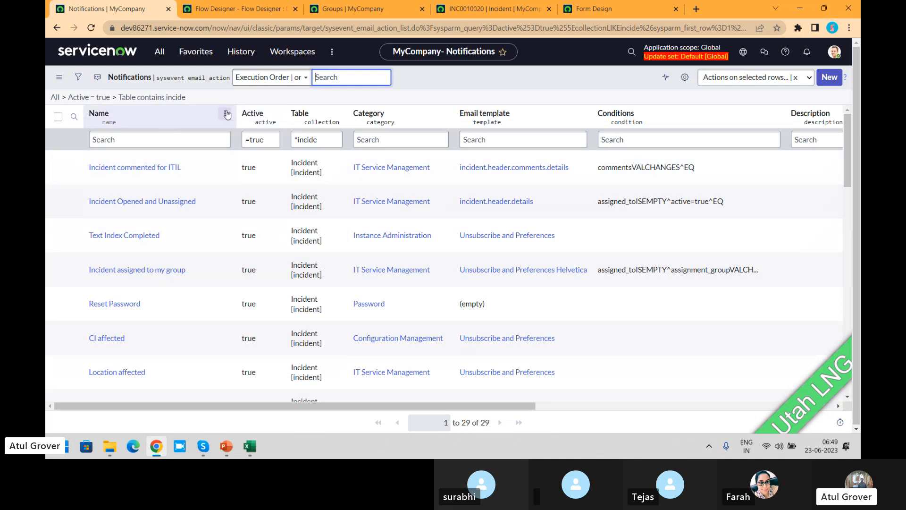
{"action": "left_click", "coordinate": [225, 113]}
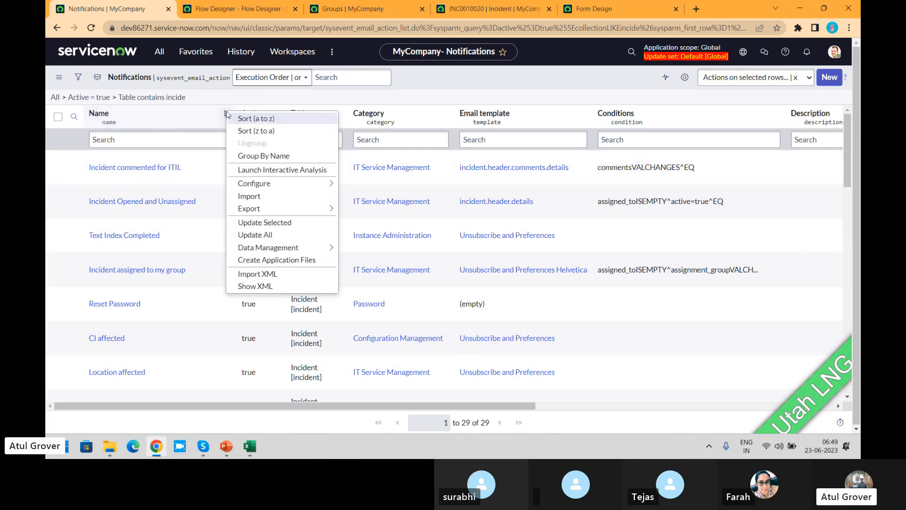
{"action": "left_click", "coordinate": [265, 155]}
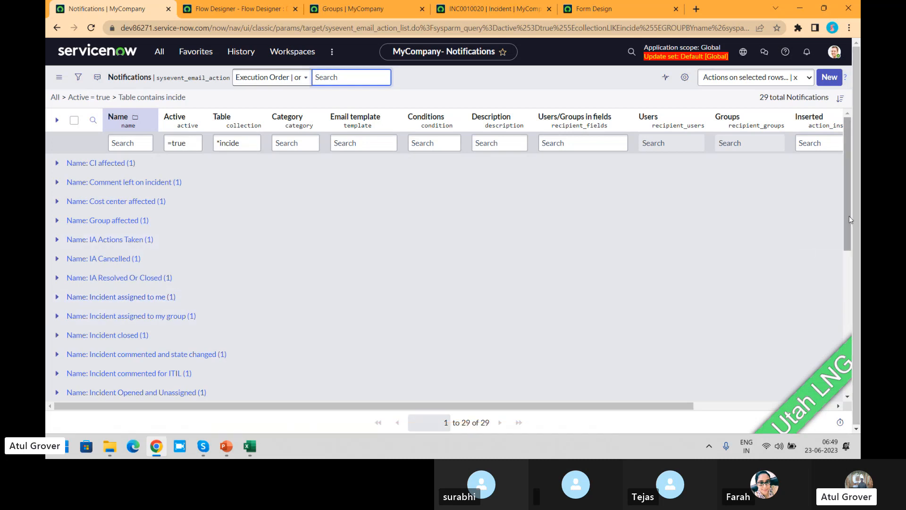
- Expand the Incident closed group to check its template and conditions, and open the Incident closed notification record
{"action": "left_click_drag", "start_coordinate": [848, 216], "coordinate": [840, 276]}
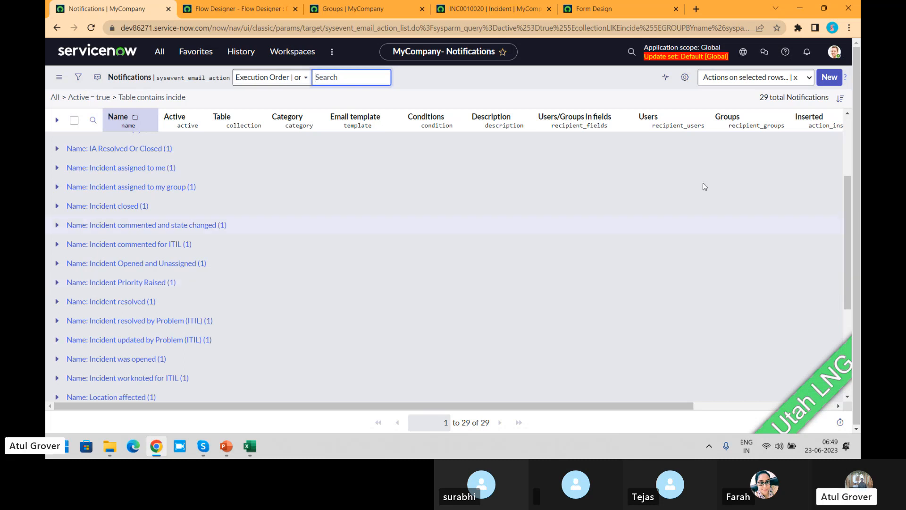
{"action": "left_click", "coordinate": [57, 150]}
{"action": "left_click", "coordinate": [56, 149]}
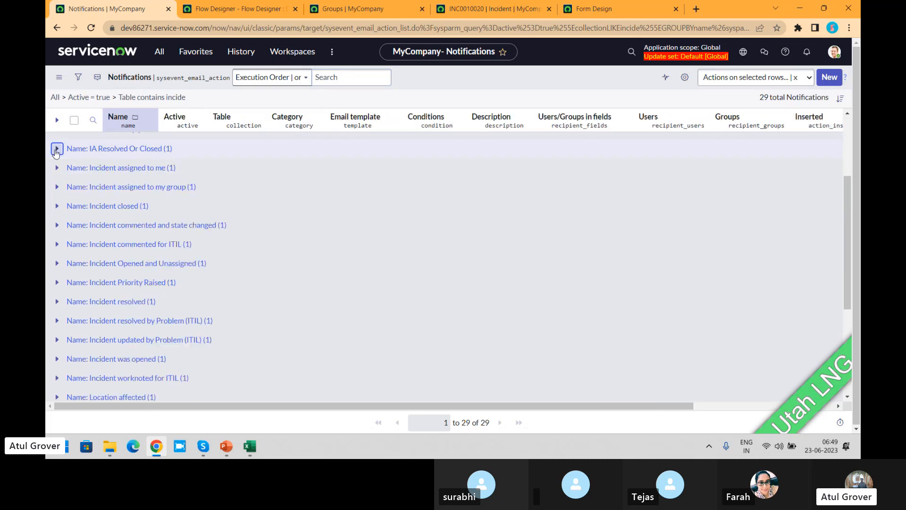
{"action": "left_click", "coordinate": [56, 206]}
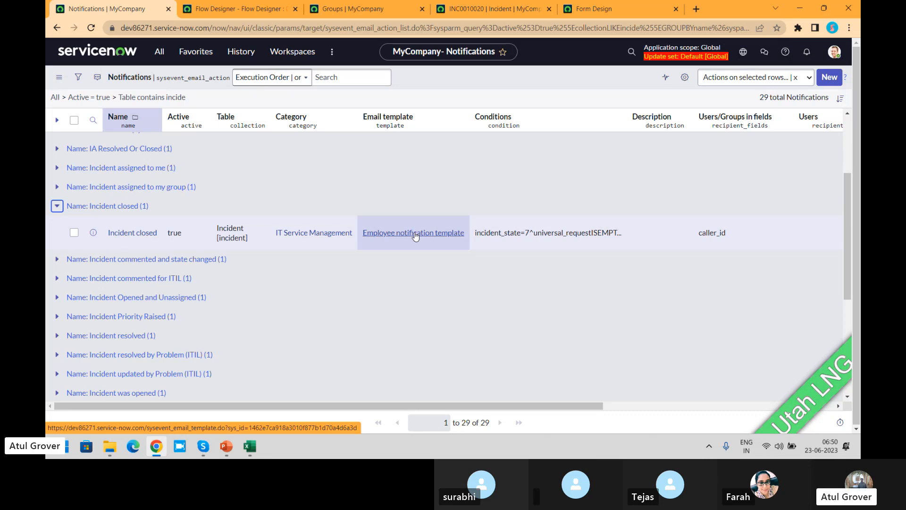
{"action": "left_click", "coordinate": [114, 208]}
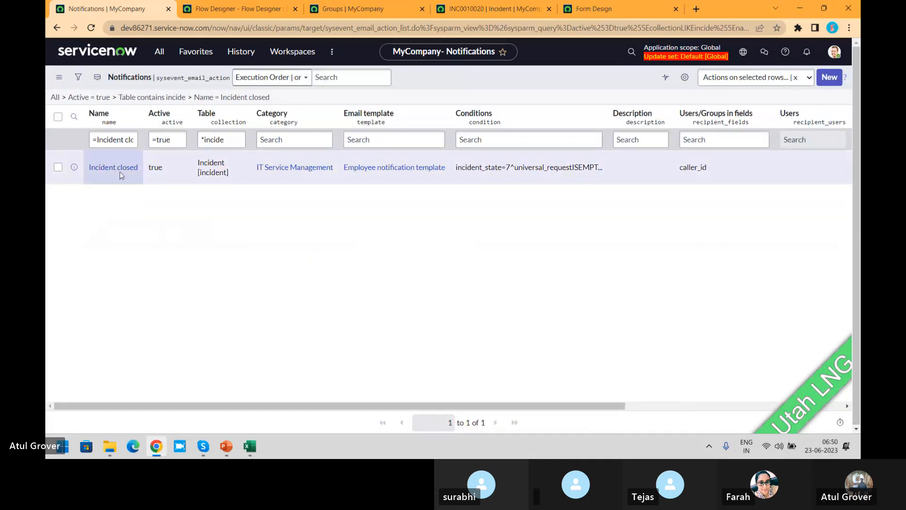
{"action": "left_click", "coordinate": [120, 170]}
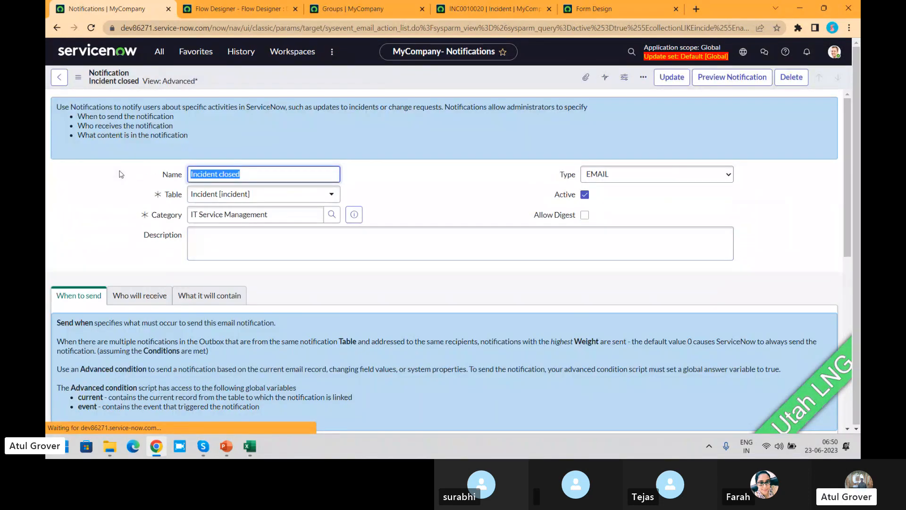
- Examine what the Incident closed notification will contain, enlarging the Message HTML editor to read the whole message body
{"action": "scroll", "coordinate": [122, 174], "scroll_direction": "down", "scroll_amount": 2}
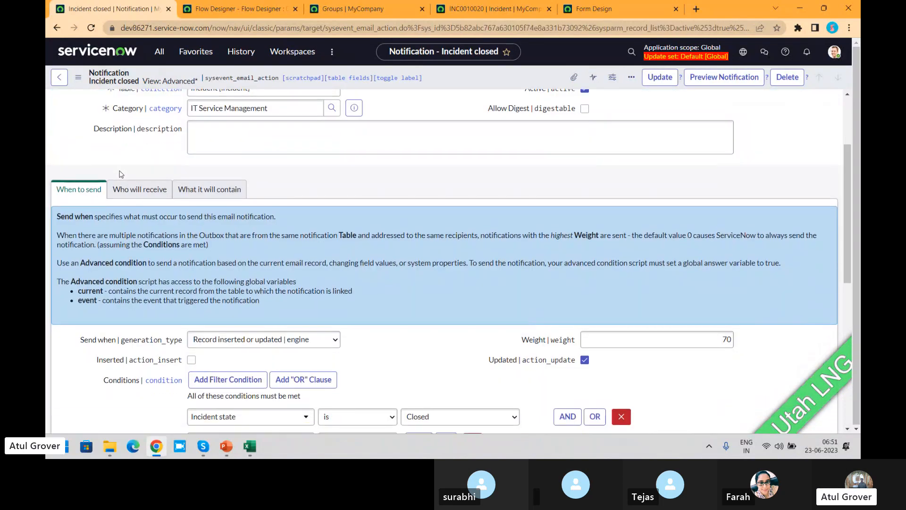
{"action": "left_click", "coordinate": [198, 192]}
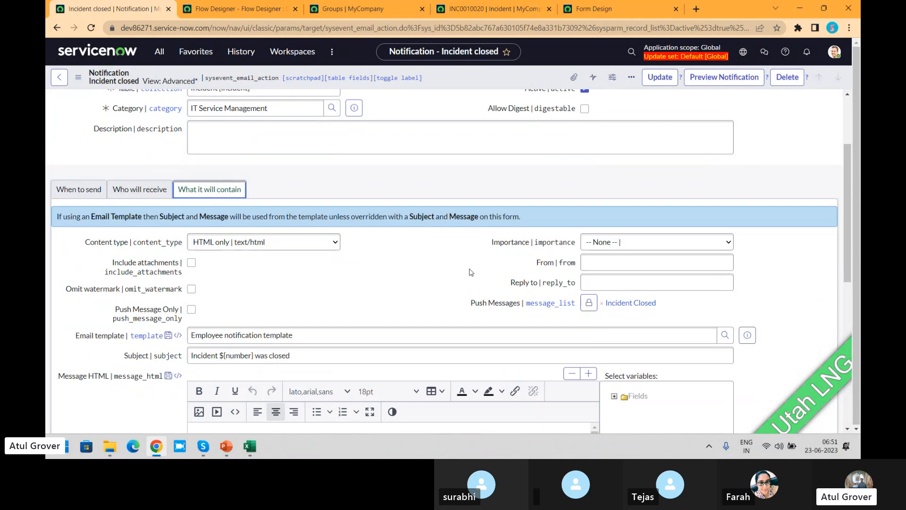
{"action": "scroll", "coordinate": [363, 365], "scroll_direction": "down", "scroll_amount": 3}
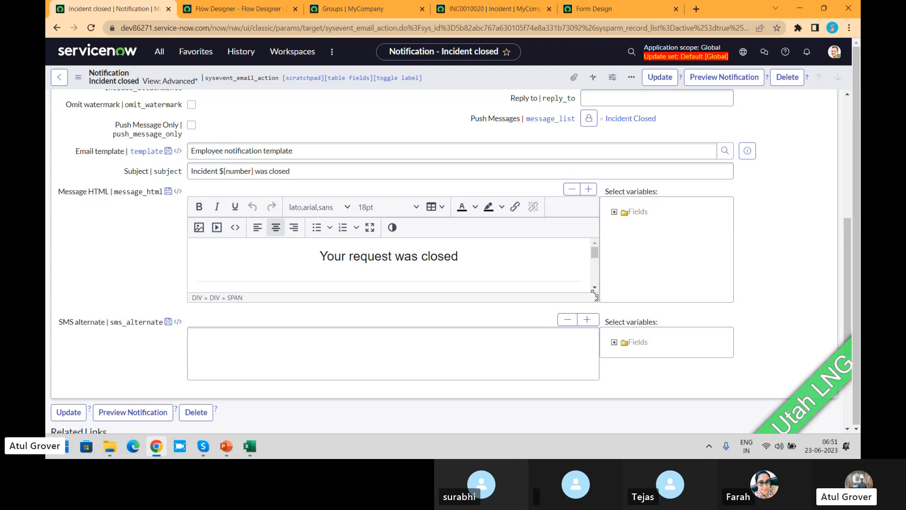
{"action": "left_click_drag", "start_coordinate": [596, 299], "coordinate": [601, 436]}
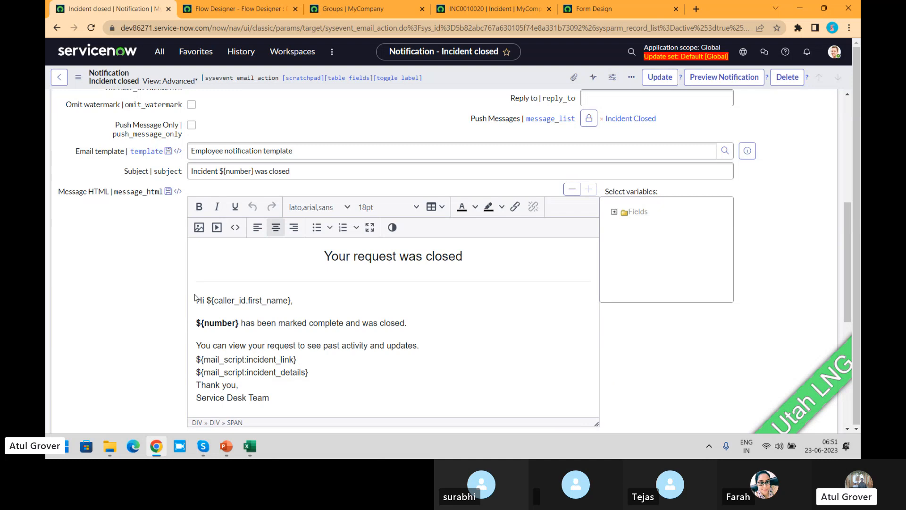
{"action": "left_click_drag", "start_coordinate": [195, 298], "coordinate": [311, 400]}
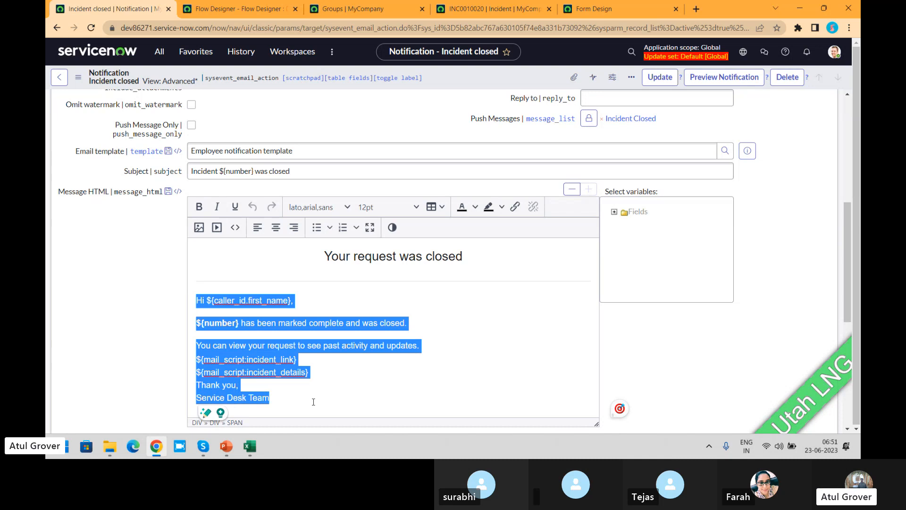
{"action": "left_click", "coordinate": [313, 401]}
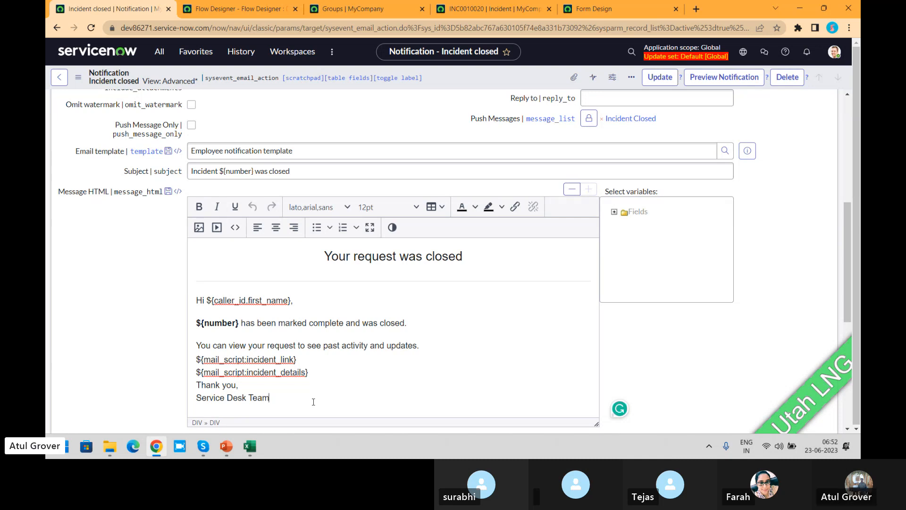
- Switch to incident INC0010020 and open a new email from the record
{"action": "left_click", "coordinate": [473, 7]}
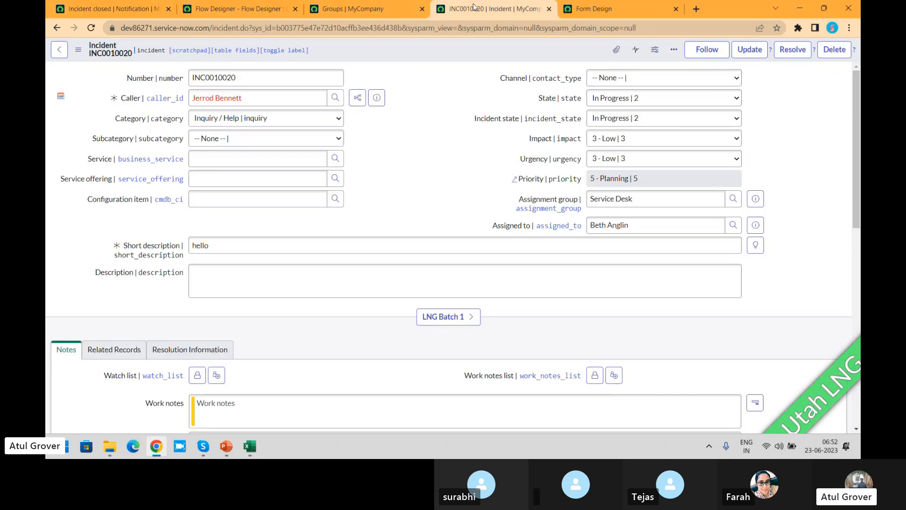
{"action": "left_click", "coordinate": [674, 50]}
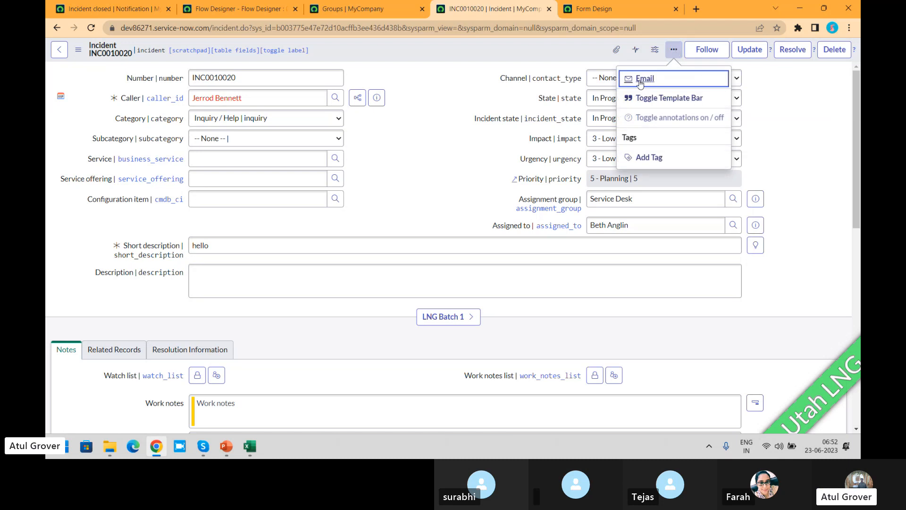
{"action": "left_click", "coordinate": [655, 79]}
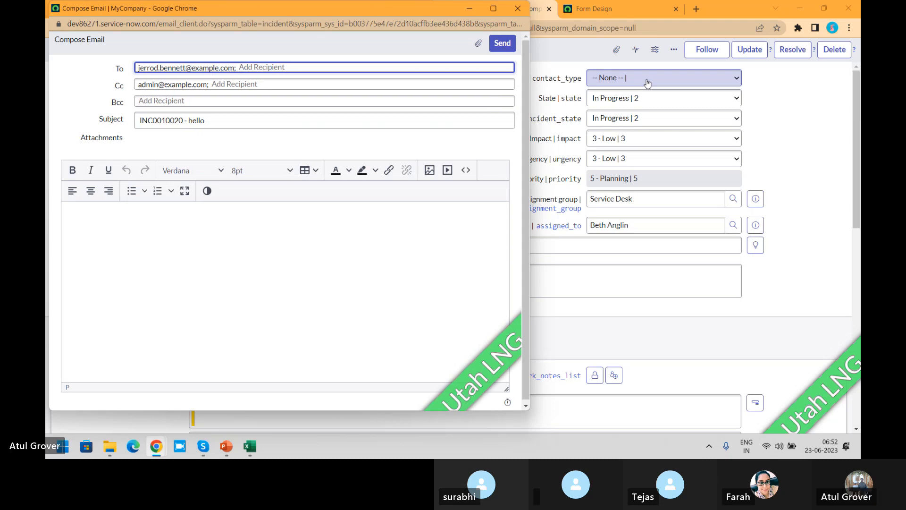
- Enter the sample text "sfajskhdfjashfhasldfas", "g", "as" and "fasfasd" on separate lines of the email body, and return to the incident form
{"action": "left_click", "coordinate": [239, 232]}
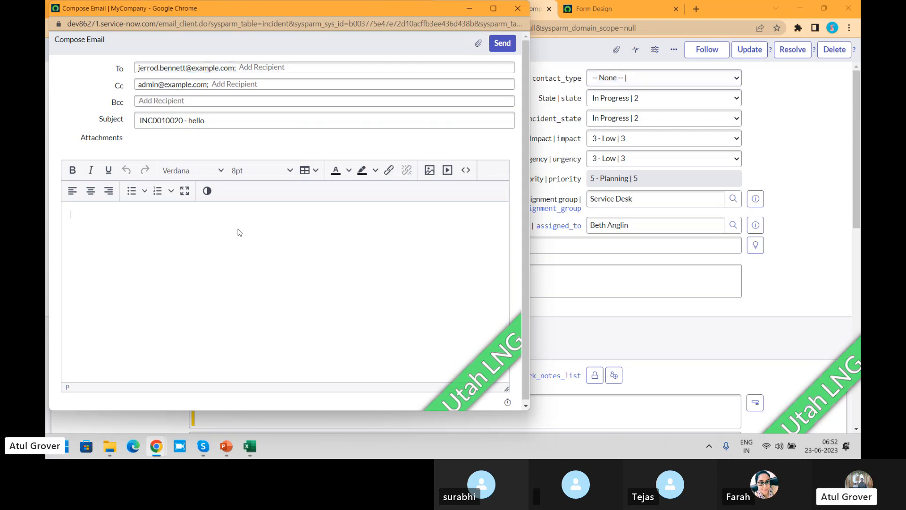
{"action": "type", "text": "sfajskhdfjashfhasldfas"}
{"action": "key", "text": "Return"}
{"action": "type", "text": "g"}
{"action": "key", "text": "Return"}
{"action": "type", "text": "as"}
{"action": "key", "text": "Return"}
{"action": "type", "text": "fasfasd"}
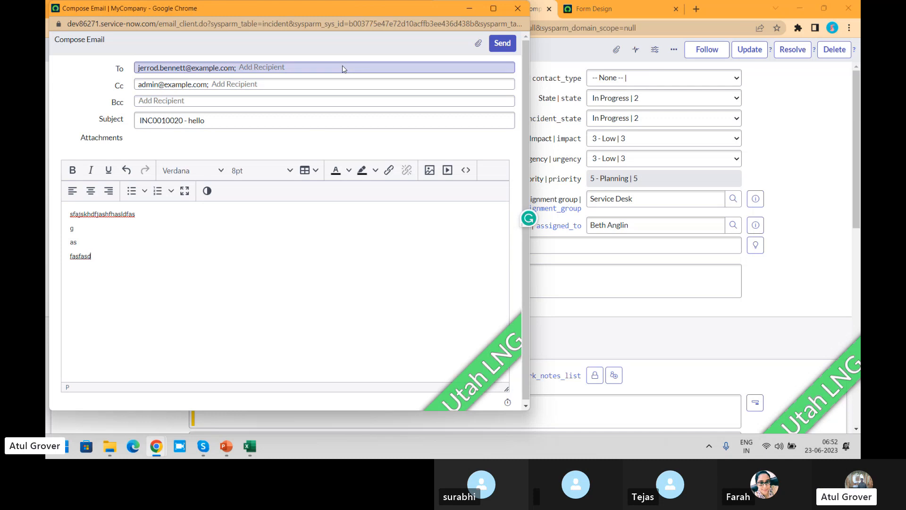
{"action": "left_click", "coordinate": [675, 50]}
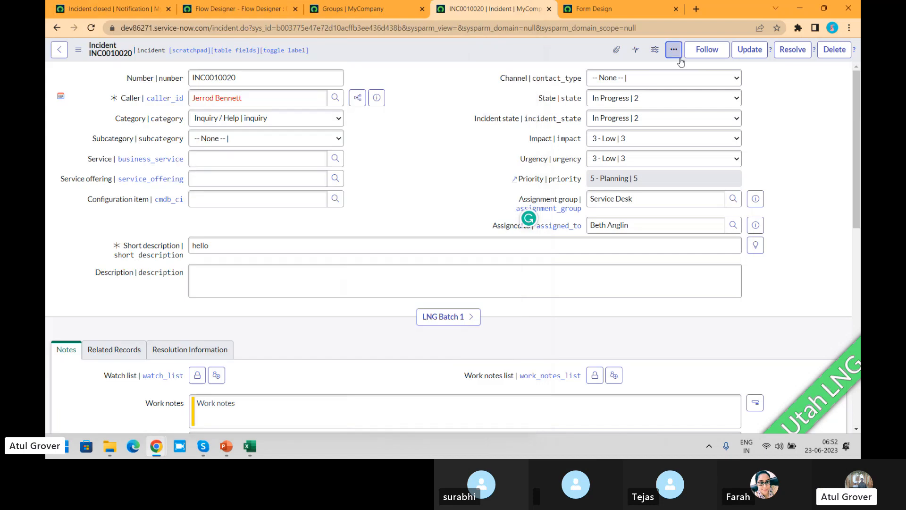
- Reopen the incident's email composer, review its recipients, subject and empty body, and close it without sending
{"action": "left_click", "coordinate": [676, 50]}
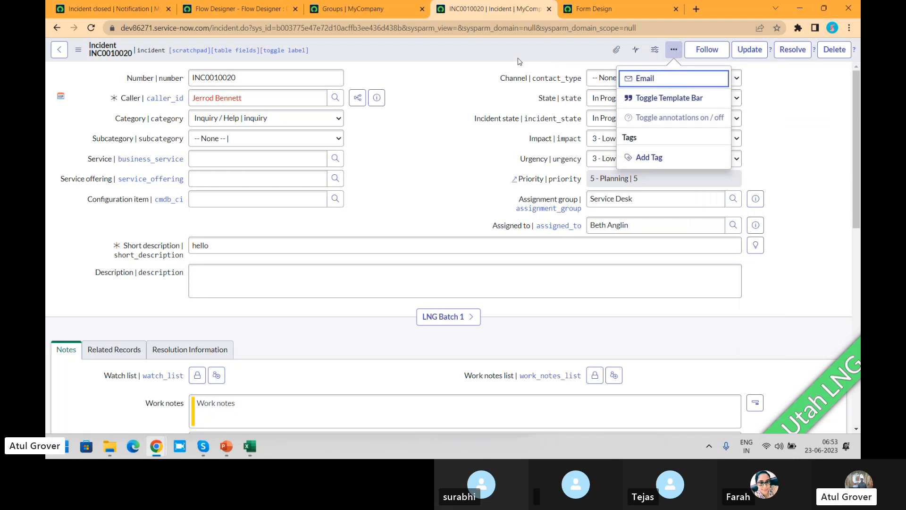
{"action": "left_click", "coordinate": [654, 79]}
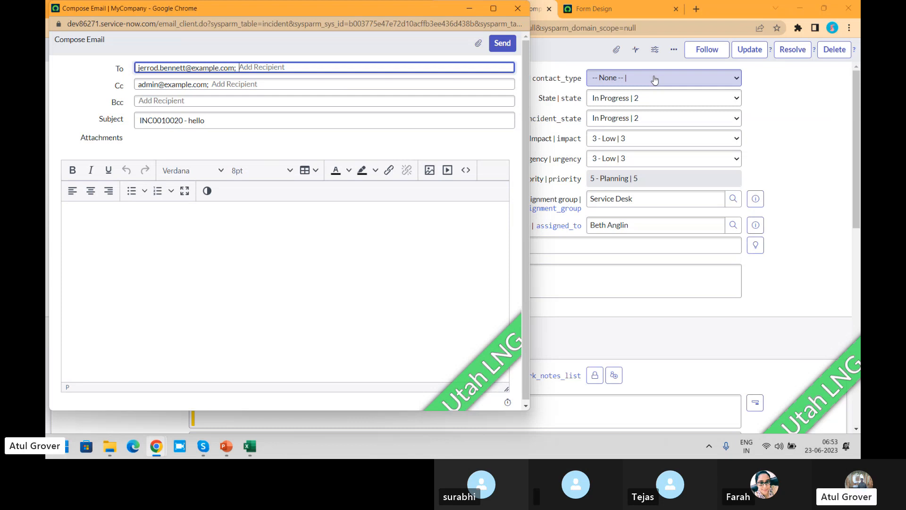
{"action": "left_click", "coordinate": [200, 230]}
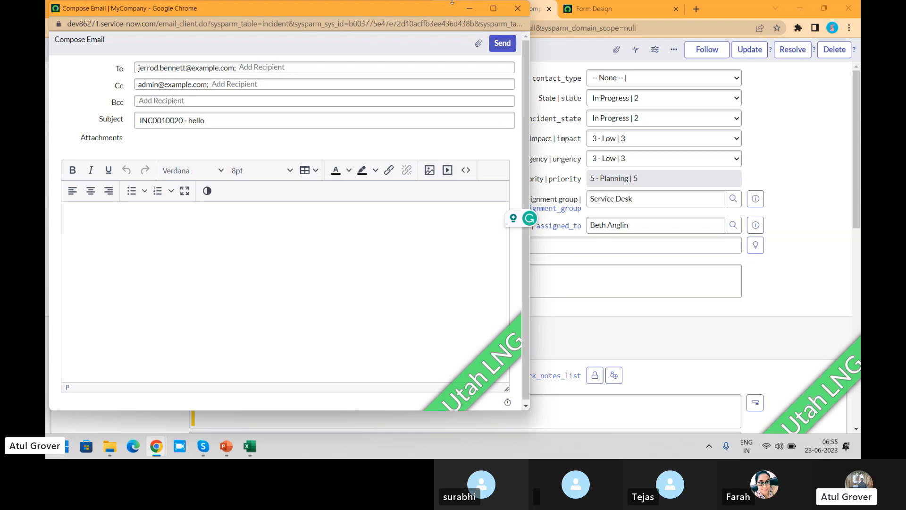
{"action": "left_click", "coordinate": [518, 8]}
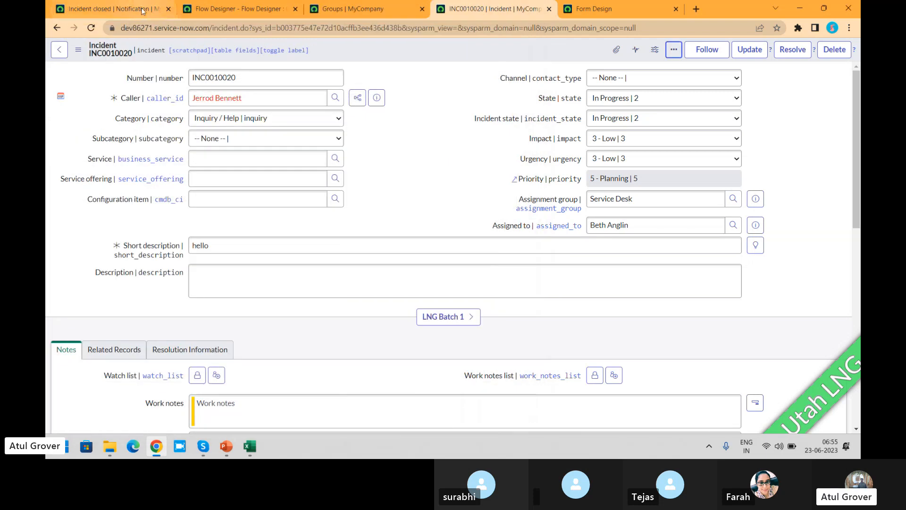
- Return to the Incident closed notification and search the application navigator for "auto", looking through the whole list of matching modules
{"action": "left_click", "coordinate": [101, 9]}
{"action": "left_click", "coordinate": [158, 57]}
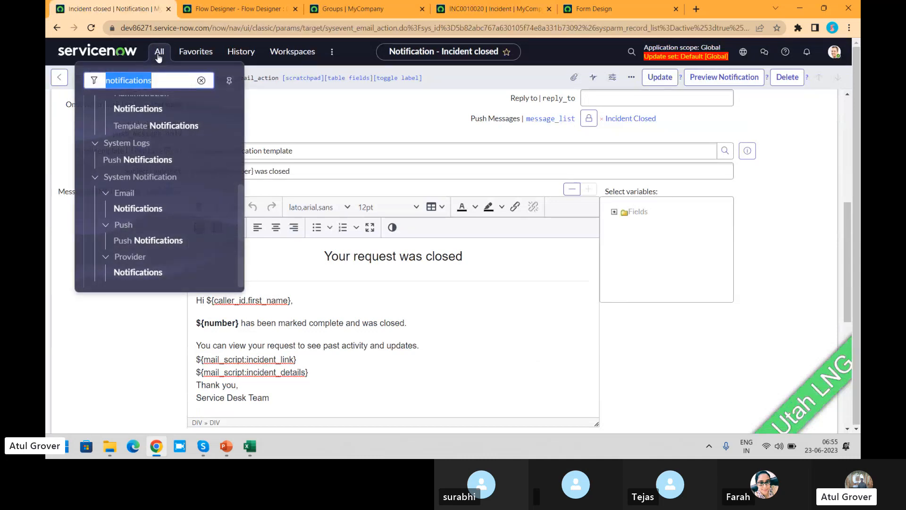
{"action": "type", "text": "auto"}
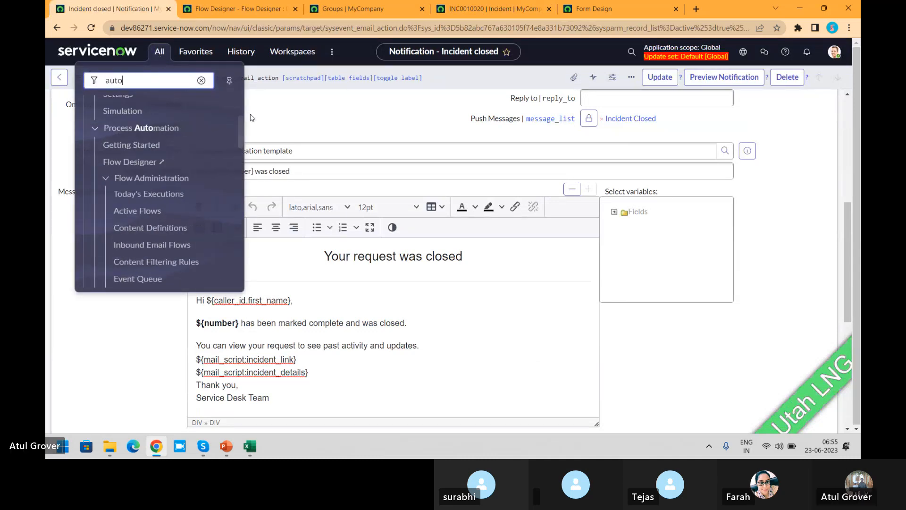
{"action": "left_click_drag", "start_coordinate": [239, 124], "coordinate": [239, 153]}
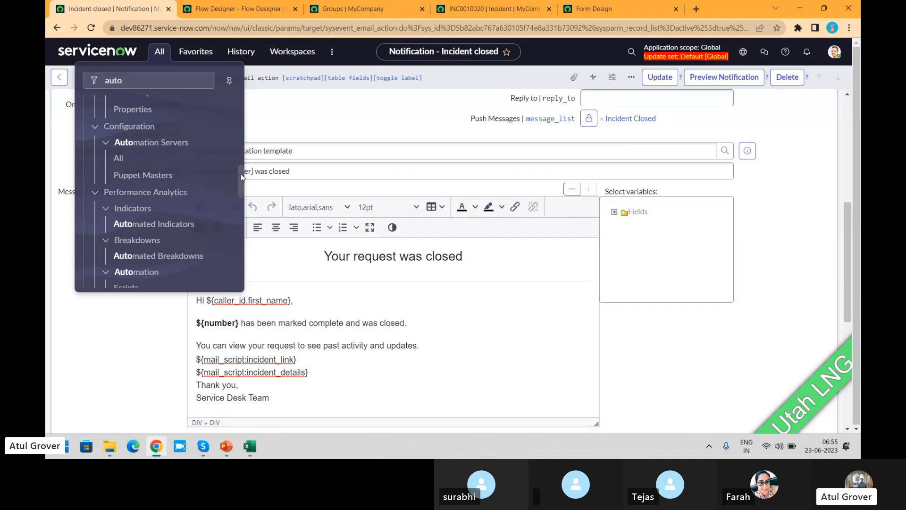
{"action": "left_click_drag", "start_coordinate": [241, 174], "coordinate": [232, 269]}
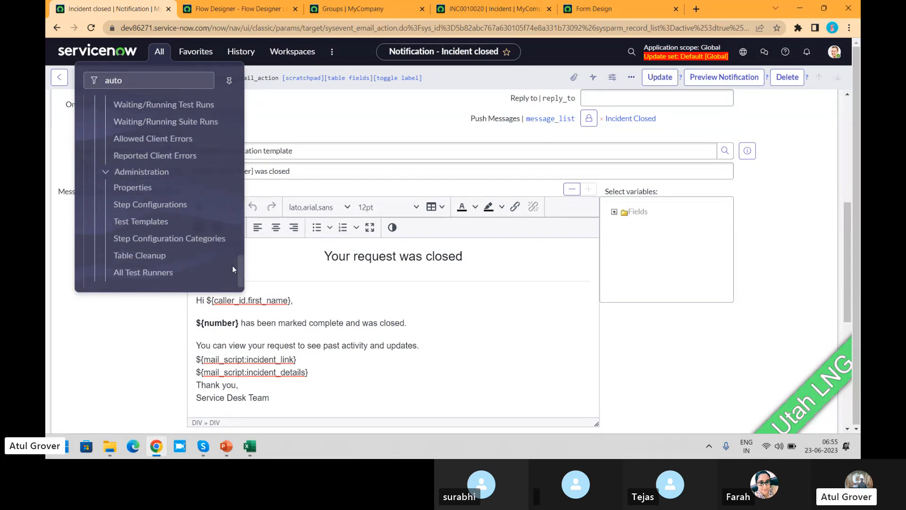
{"action": "left_click_drag", "start_coordinate": [239, 228], "coordinate": [244, 110]}
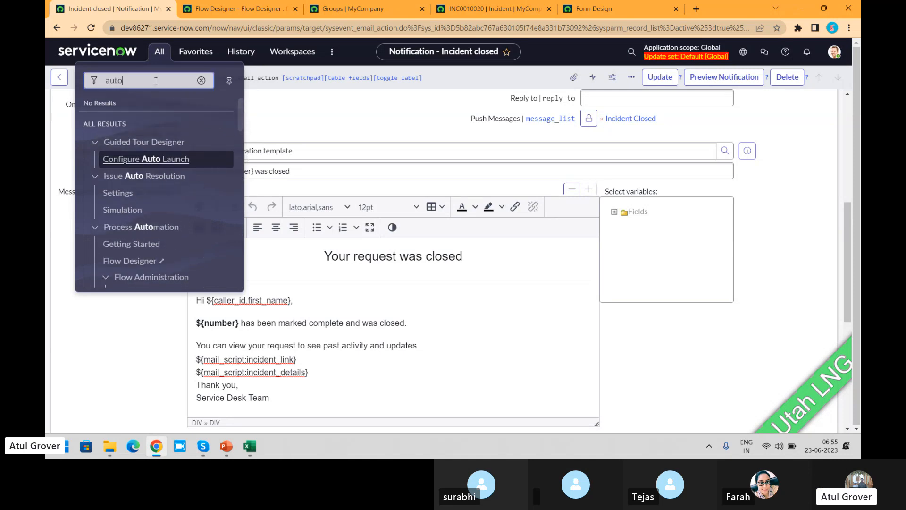
{"action": "left_click_drag", "start_coordinate": [156, 80], "coordinate": [50, 63]}
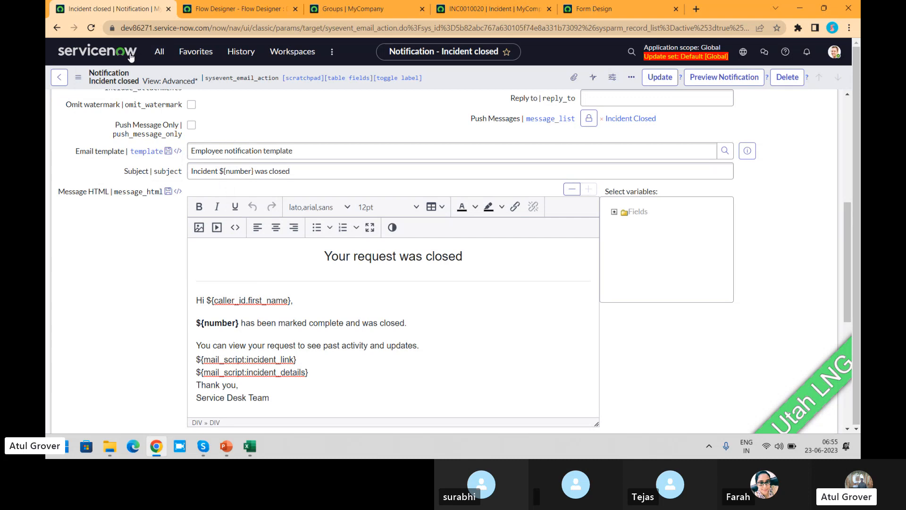
- Search the application navigator for "reply" and look through the matching email modules
{"action": "left_click", "coordinate": [159, 51]}
{"action": "type", "text": "reply"}
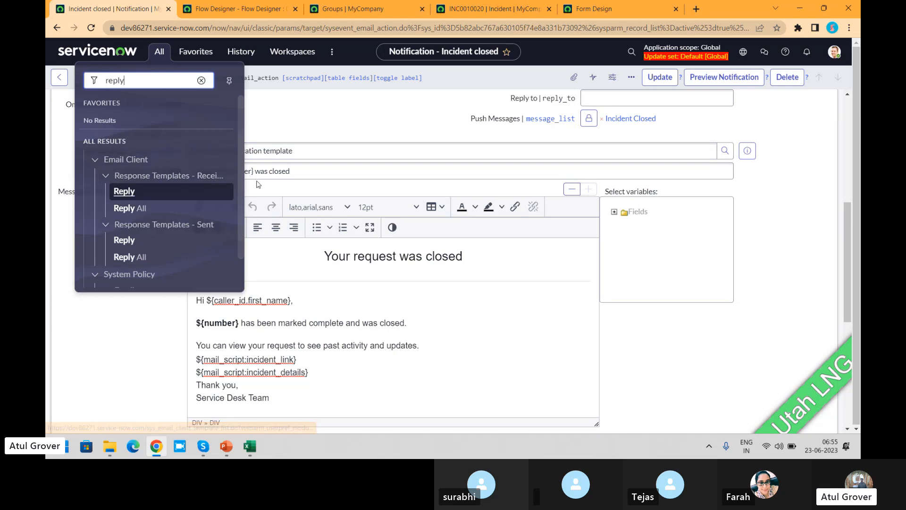
{"action": "mouse_move", "coordinate": [240, 174]}
{"action": "left_mouse_down"}
{"action": "mouse_move", "coordinate": [236, 226]}
{"action": "mouse_move", "coordinate": [240, 169]}
{"action": "left_mouse_up"}
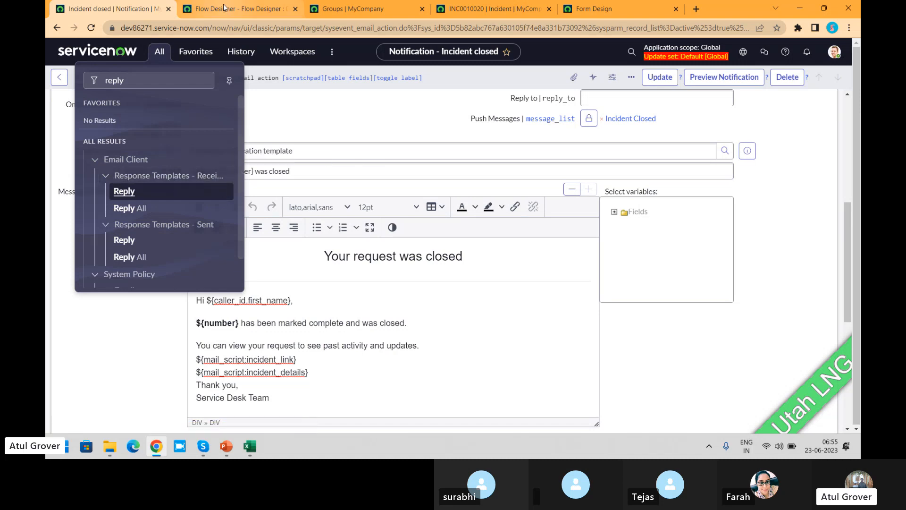
- In Flow Designer, filter the flows by names containing "inbound" and open "Inbound Email Flow Example: handling email replies"
{"action": "left_click", "coordinate": [238, 8]}
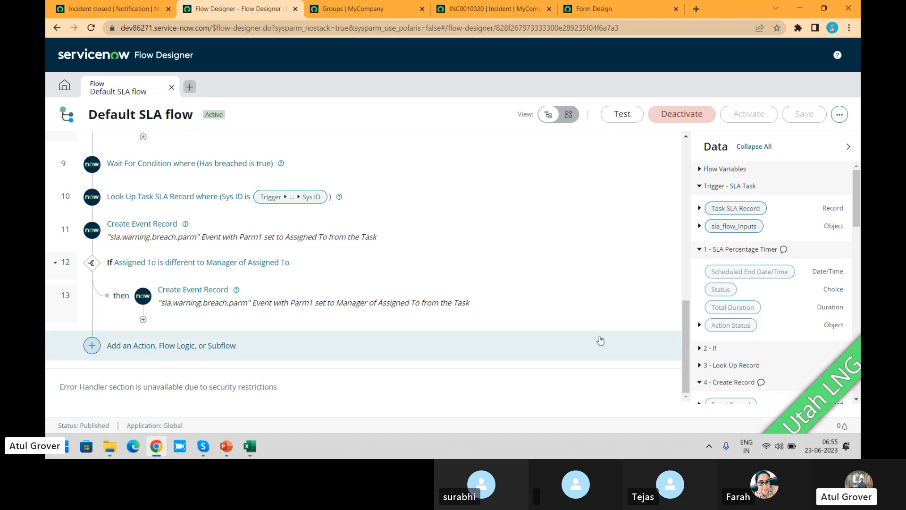
{"action": "left_click_drag", "start_coordinate": [689, 364], "coordinate": [715, 192]}
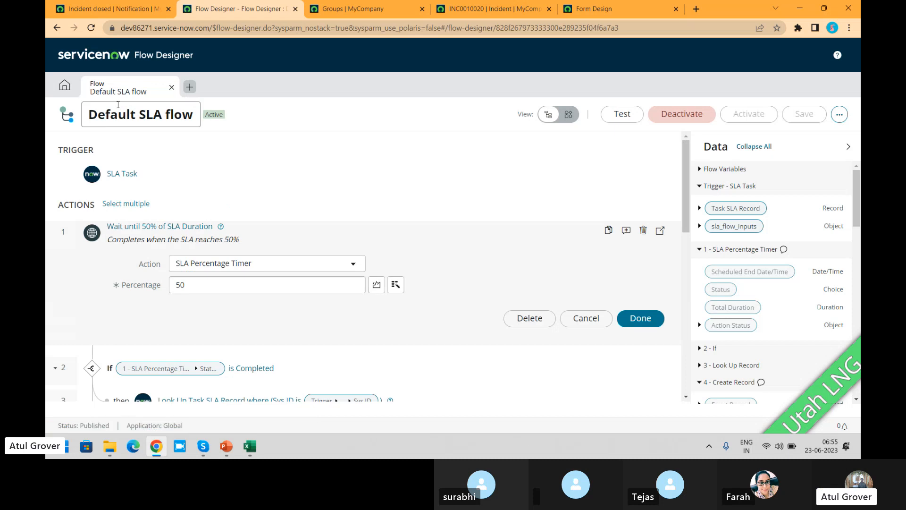
{"action": "left_click", "coordinate": [65, 85]}
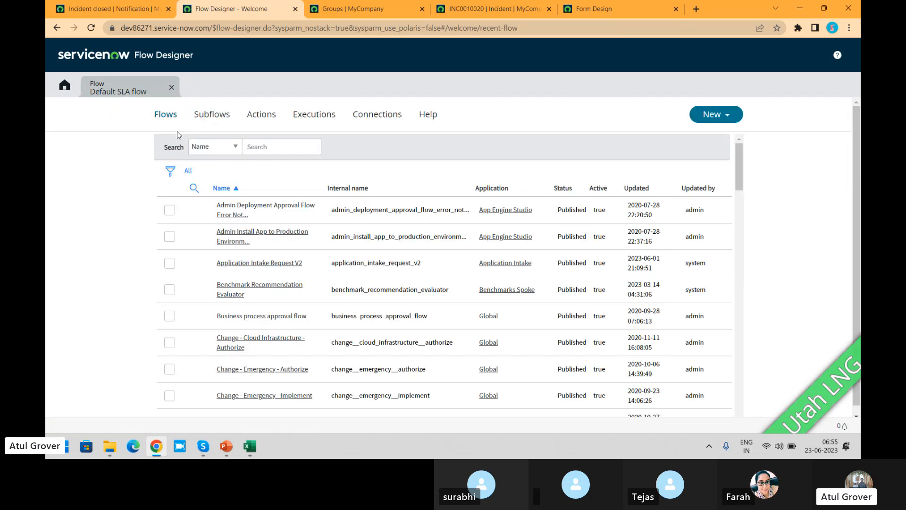
{"action": "left_click", "coordinate": [255, 218]}
{"action": "type", "text": "*"}
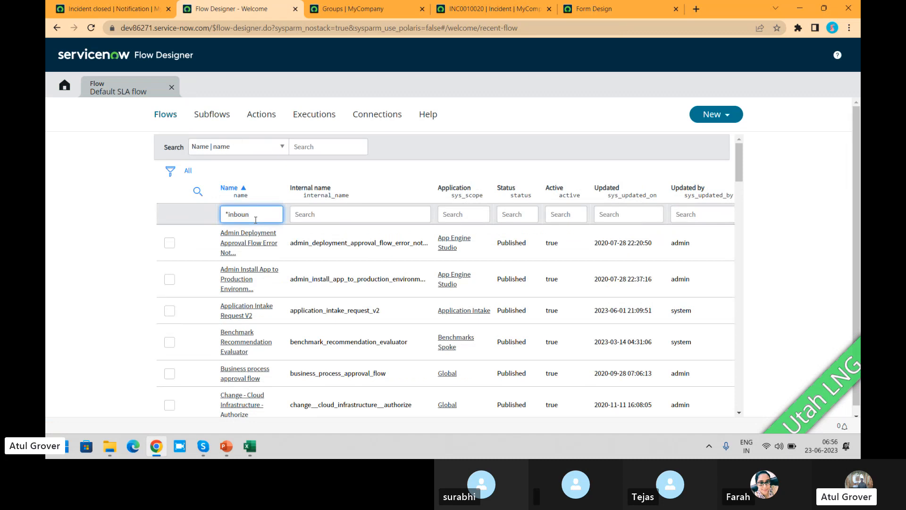
{"action": "key", "text": "Return"}
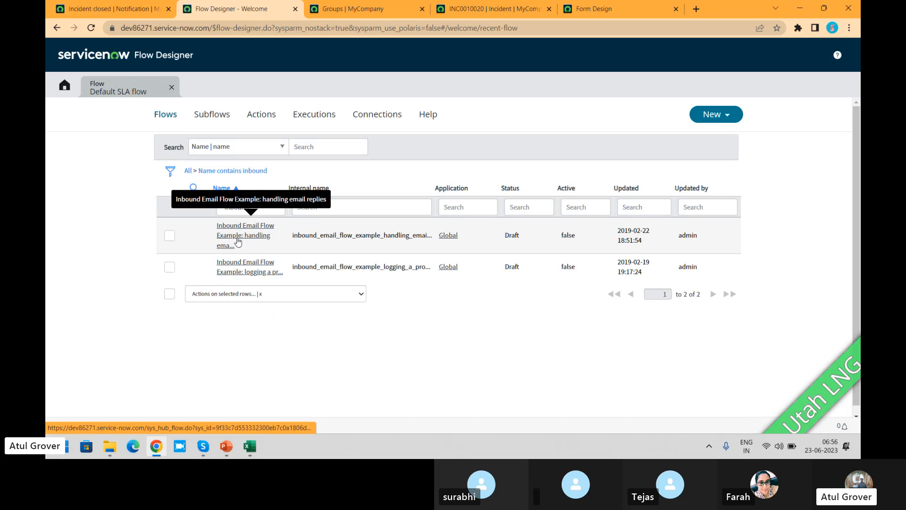
{"action": "left_click", "coordinate": [254, 240]}
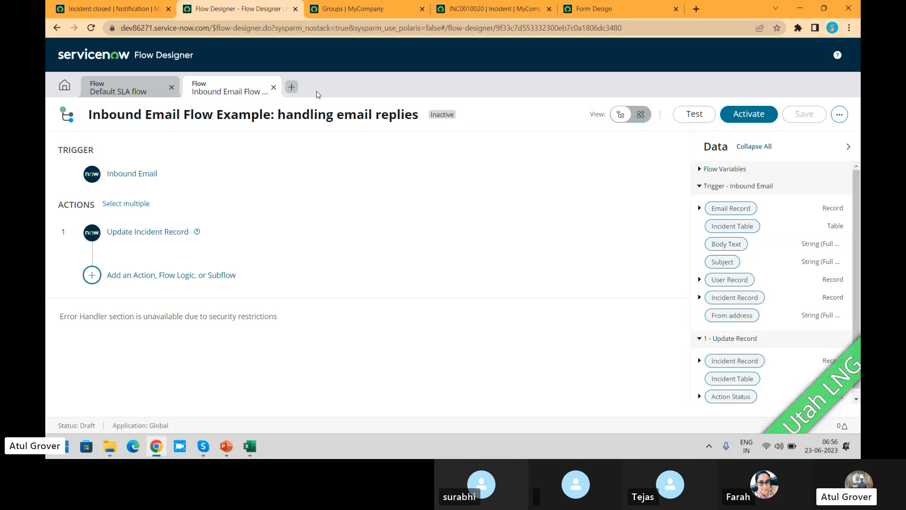
- Expand the flow's Inbound Email trigger and review its email conditions and reply record type
{"action": "left_click", "coordinate": [132, 181]}
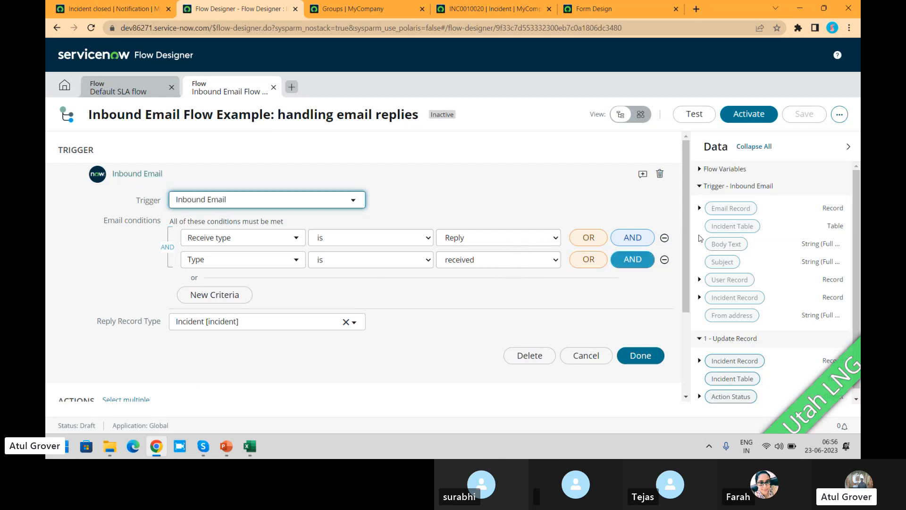
{"action": "left_click_drag", "start_coordinate": [679, 196], "coordinate": [682, 263]}
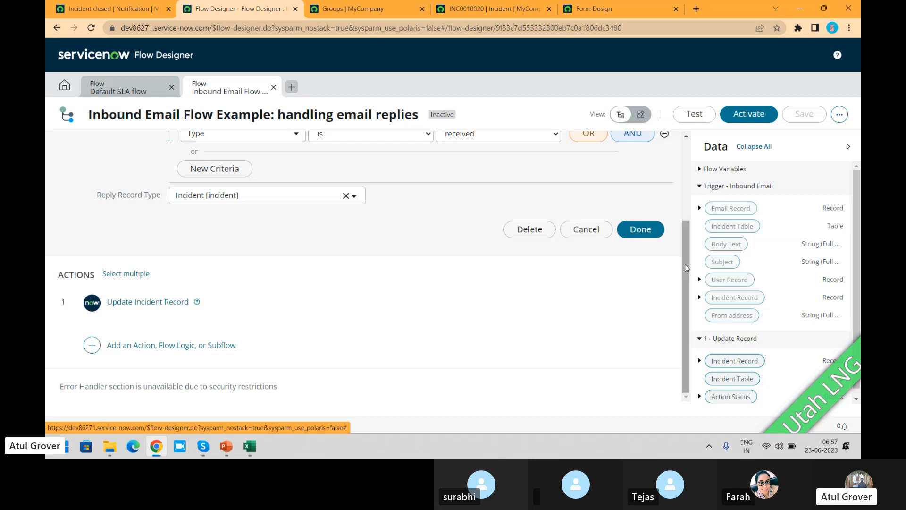
{"action": "scroll", "coordinate": [685, 265], "scroll_direction": "up", "scroll_amount": 3}
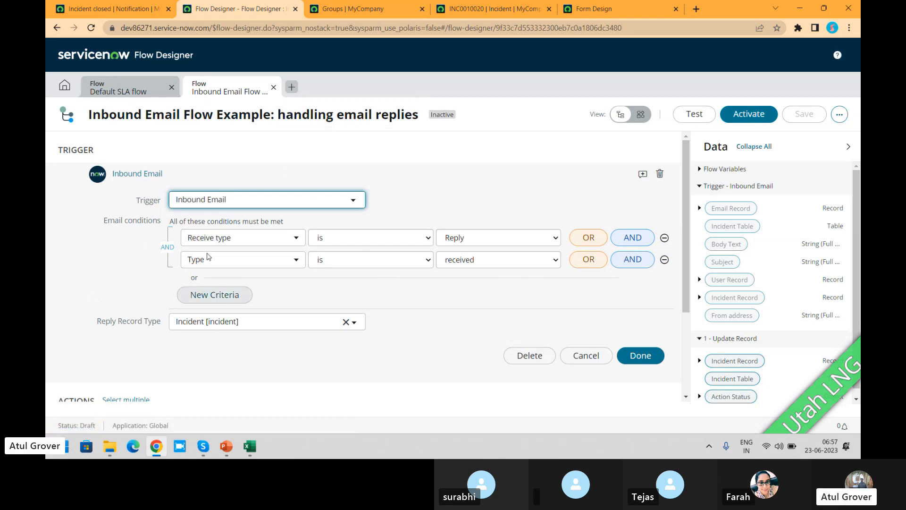
- From the Incident closed notification, search the application navigator for "inbound" and open Inbound Email Flows in a new browser tab
{"action": "left_click", "coordinate": [125, 10]}
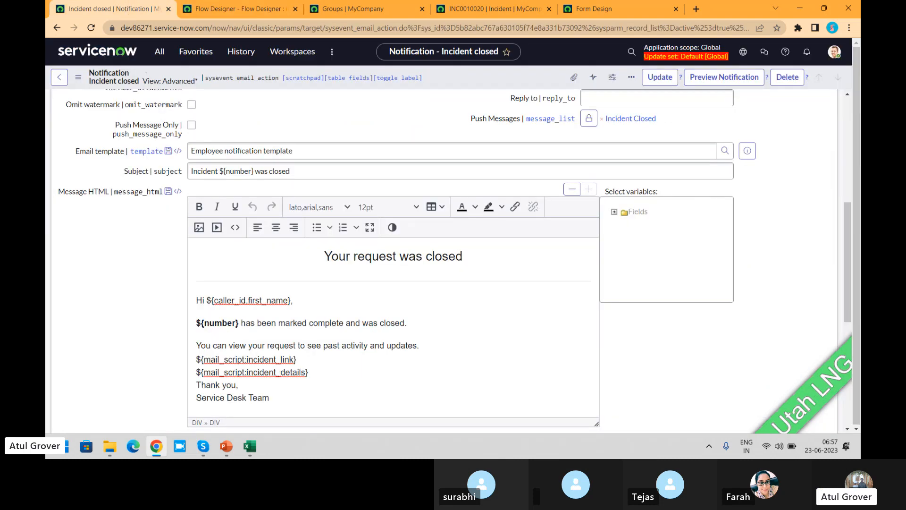
{"action": "left_click", "coordinate": [159, 52]}
{"action": "type", "text": "i"}
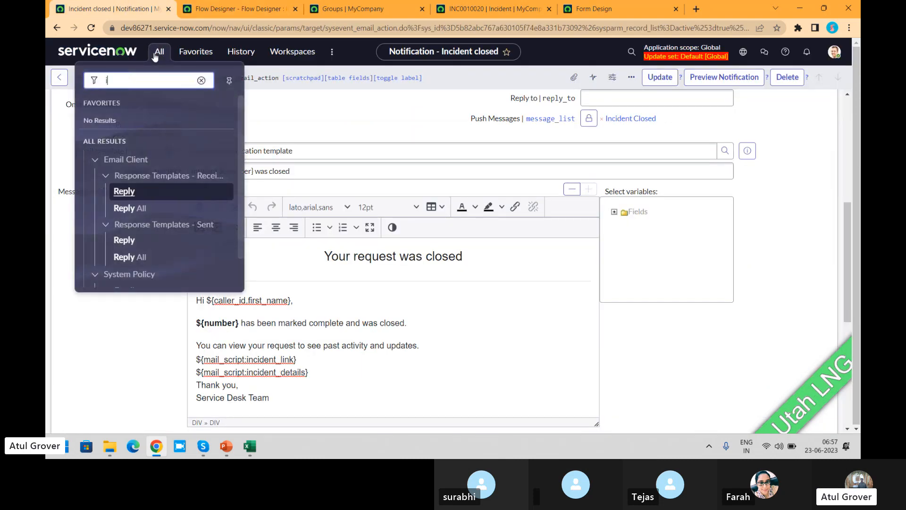
{"action": "type", "text": "nbound"}
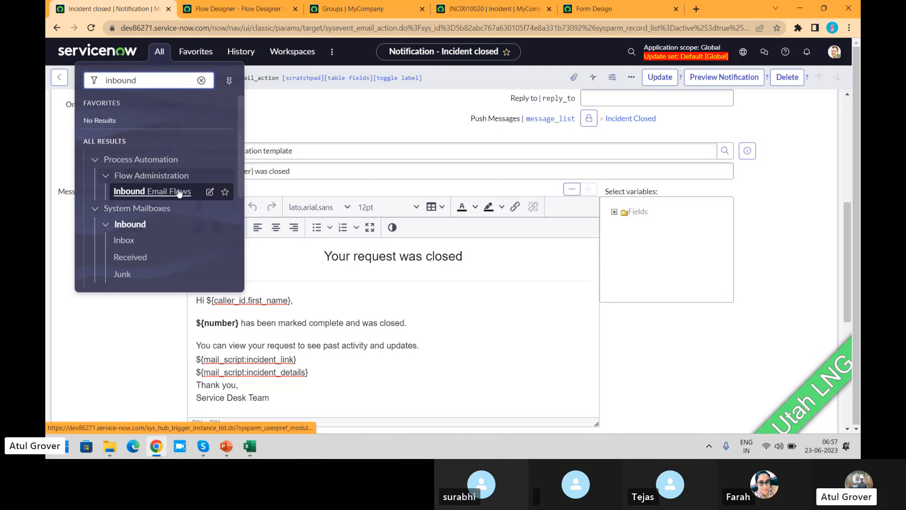
{"action": "middle_click", "coordinate": [168, 195]}
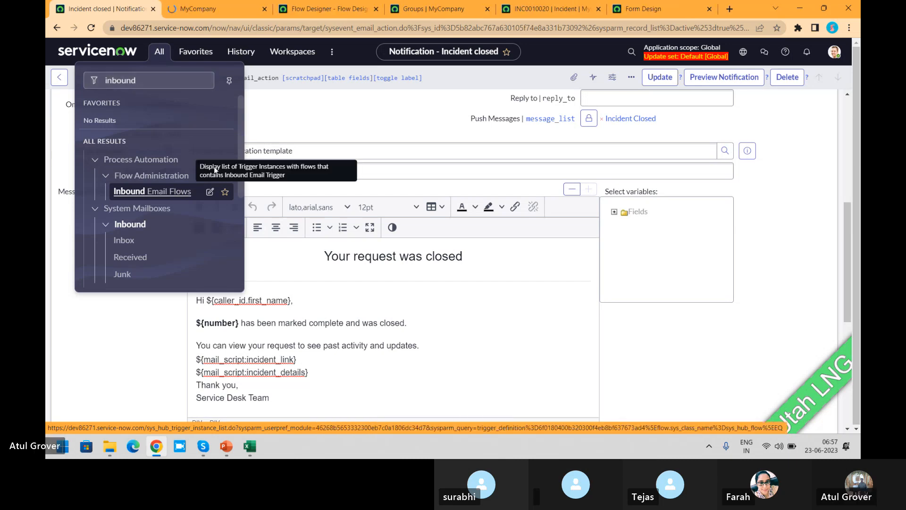
- Open the Inbound Actions list found under System Policy email in the navigator results
{"action": "scroll", "coordinate": [242, 199], "scroll_direction": "down", "scroll_amount": 2}
{"action": "scroll", "coordinate": [241, 208], "scroll_direction": "down", "scroll_amount": 2}
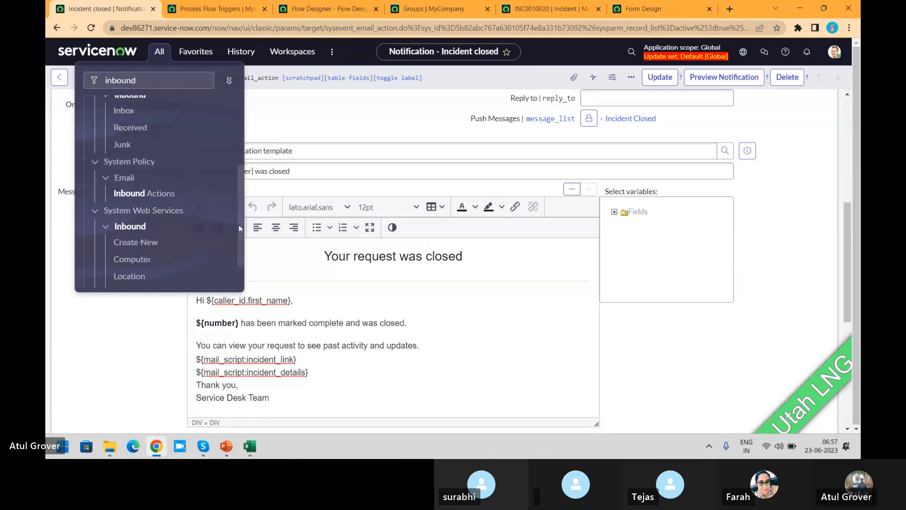
{"action": "left_click", "coordinate": [143, 201]}
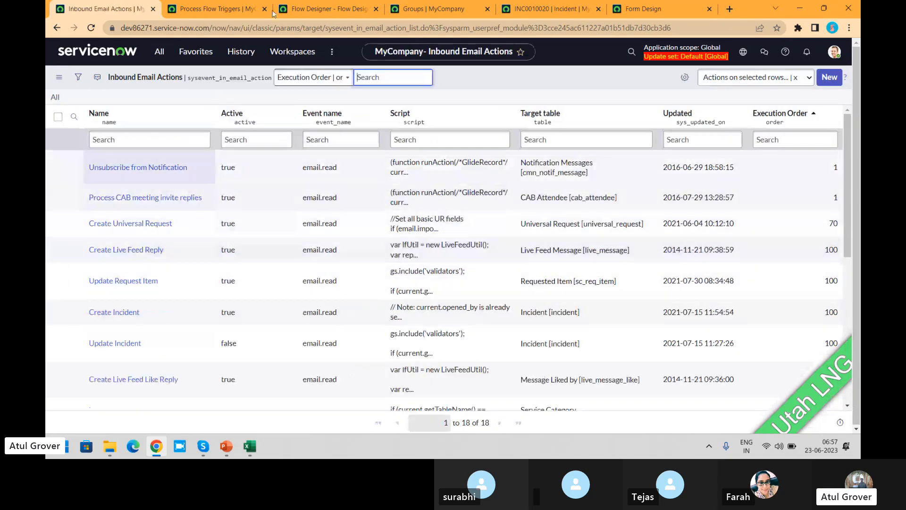
- Review the inbound email Process Flow Triggers list, and expand the Update Incident Record action in the email replies flow
{"action": "left_click", "coordinate": [175, 11]}
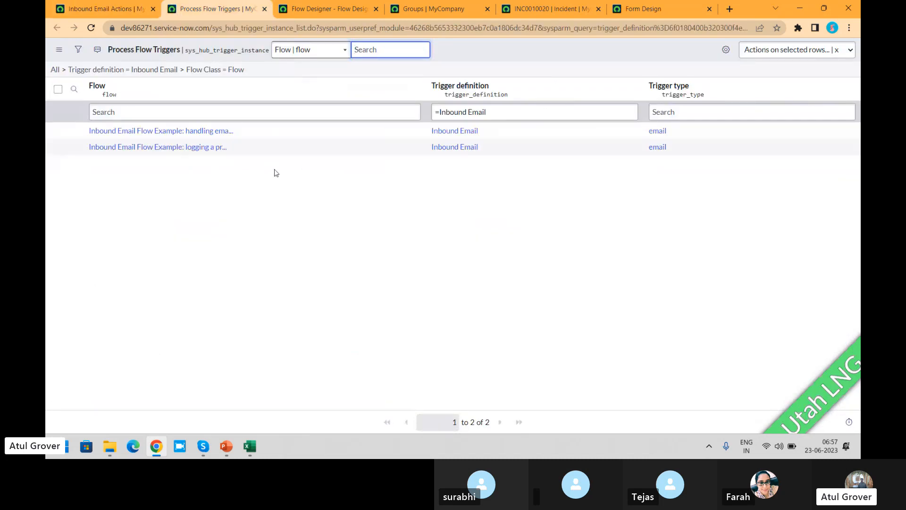
{"action": "left_click", "coordinate": [311, 9]}
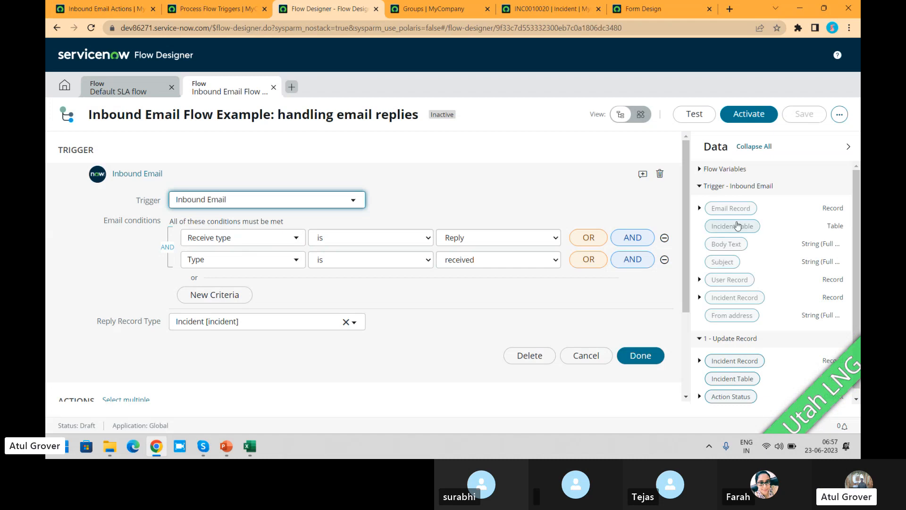
{"action": "scroll", "coordinate": [688, 267], "scroll_direction": "down", "scroll_amount": 3}
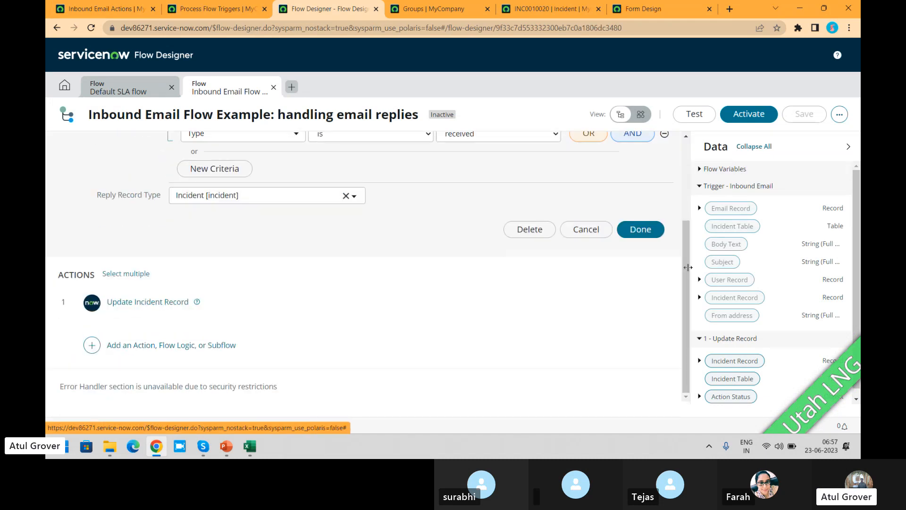
{"action": "left_click", "coordinate": [126, 306]}
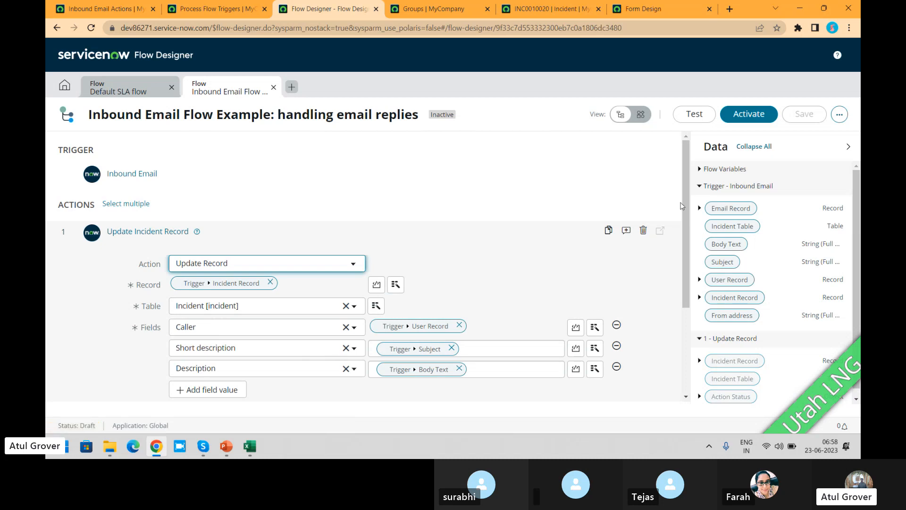
- Open the Create Incident inbound email action, and return to the email replies flow to review its update action's field mappings
{"action": "left_click", "coordinate": [118, 8]}
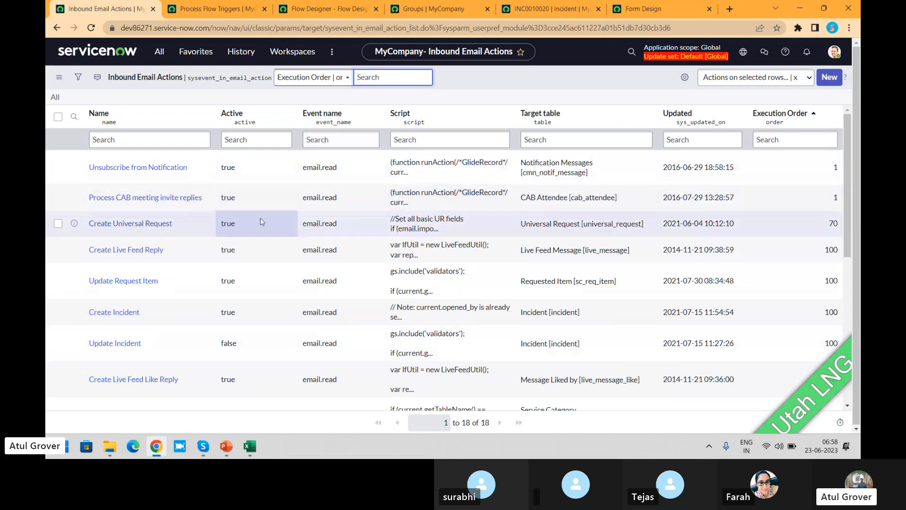
{"action": "left_click", "coordinate": [108, 315]}
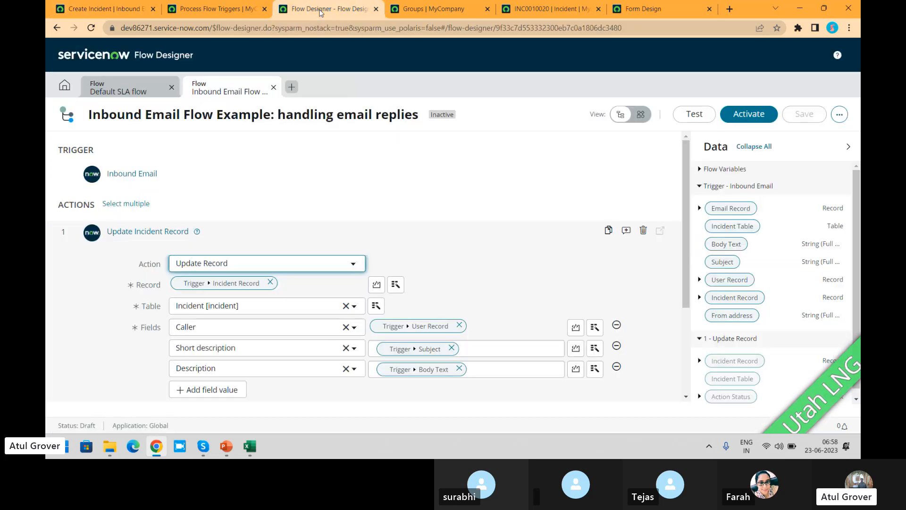
{"action": "left_click", "coordinate": [314, 9]}
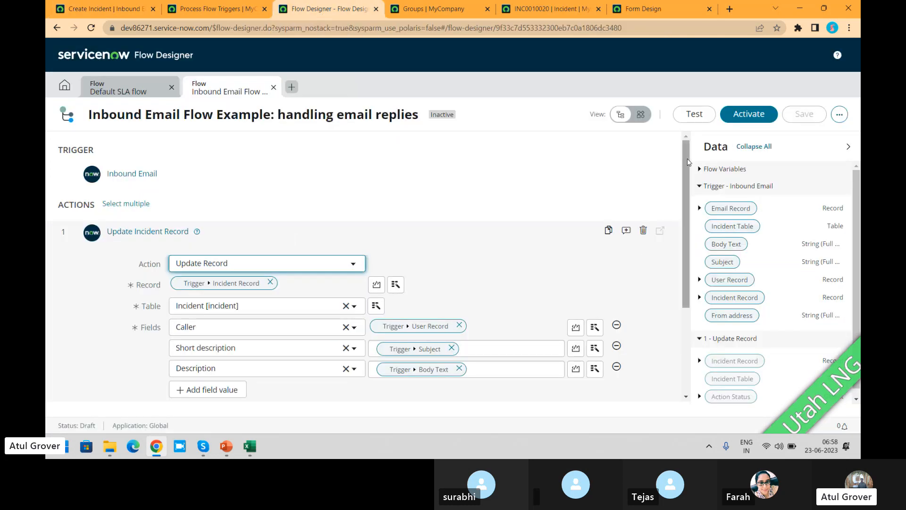
{"action": "scroll", "coordinate": [669, 268], "scroll_direction": "down", "scroll_amount": 3}
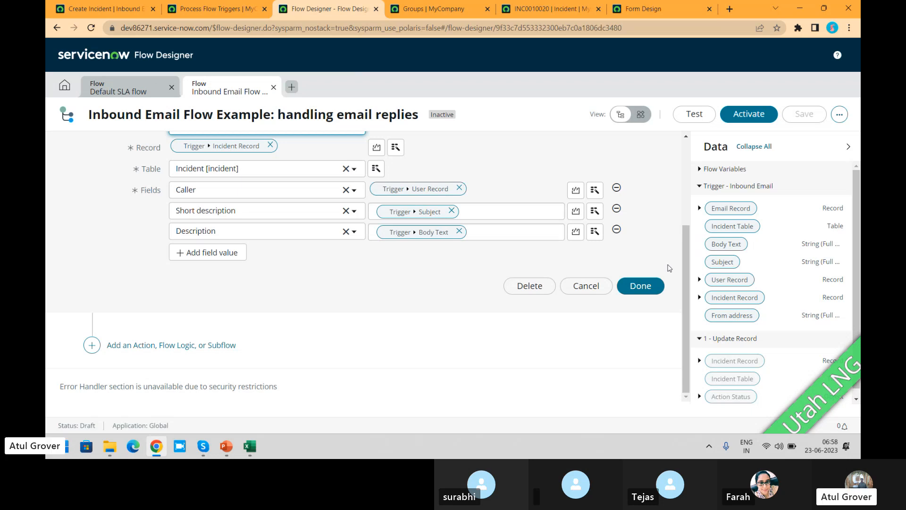
- Switch to the ITSM_Master presentation in PowerPoint
{"action": "key", "text": "alt+Tab"}
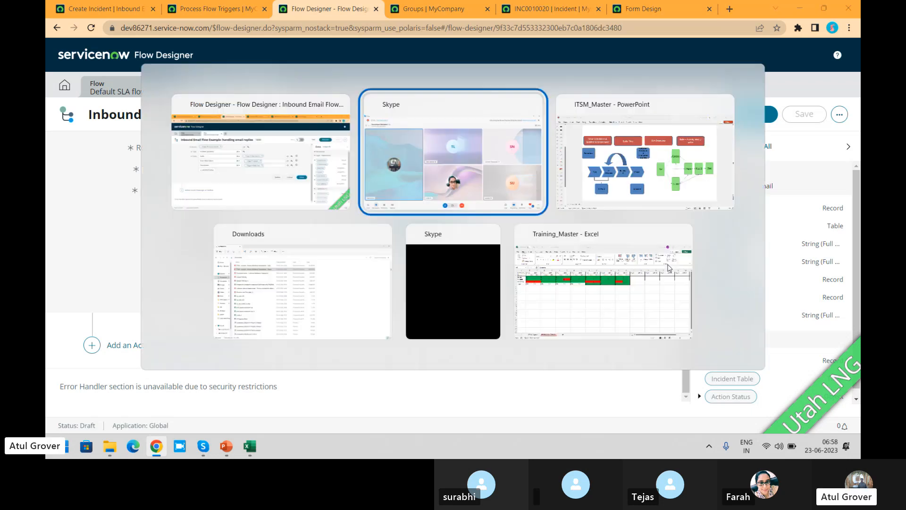
{"action": "key", "text": "alt+Tab"}
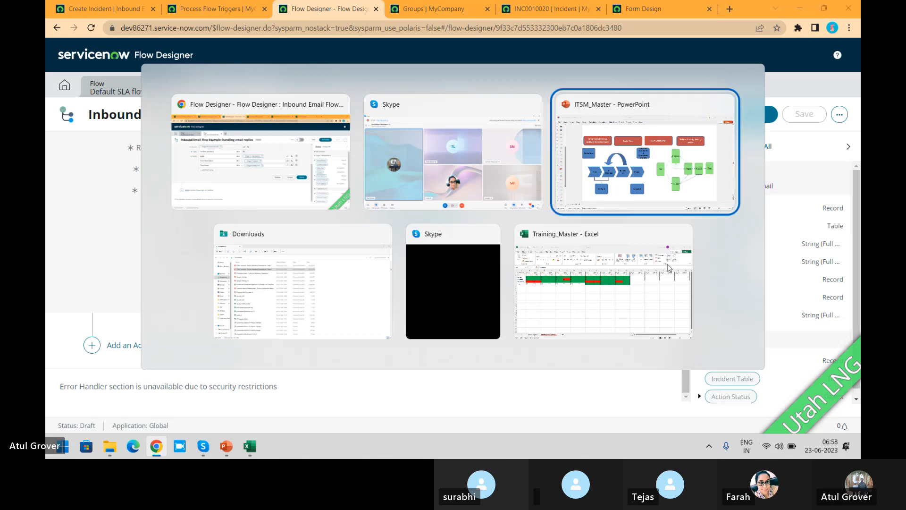